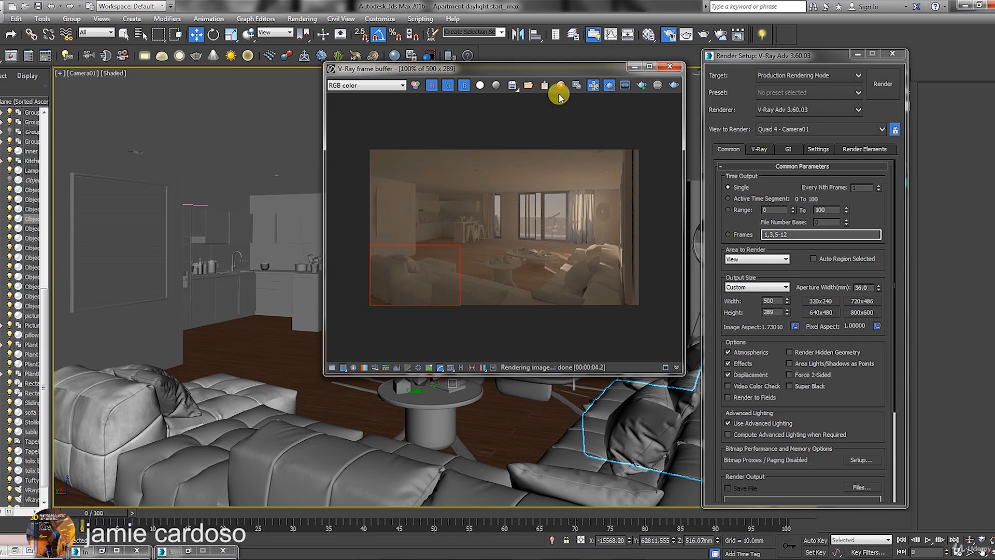
# Render the marked sofa region at the current output size, examine the result up close, and close the frame buffer
pyautogui.moveTo(596, 68); pyautogui.dragTo(477, 64)
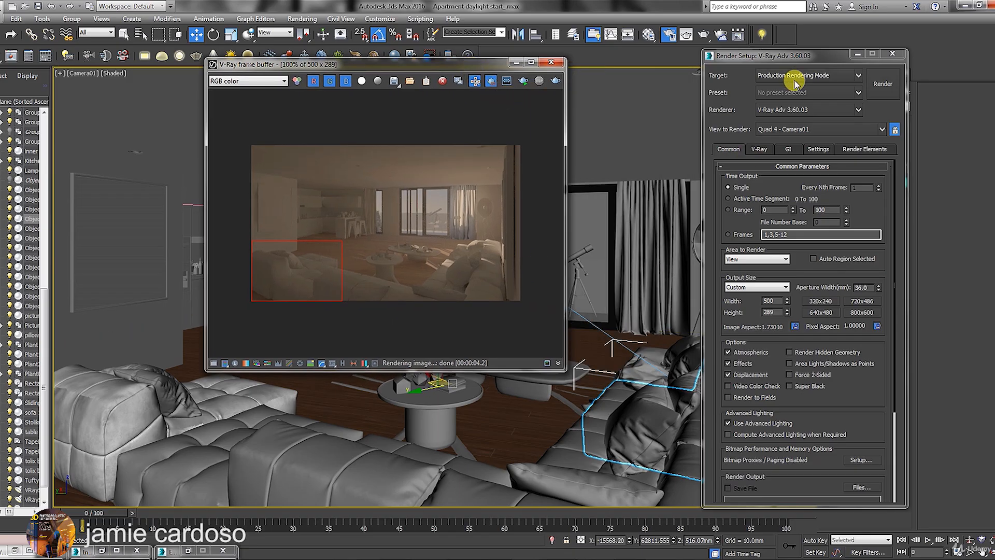
pyautogui.click(883, 83)
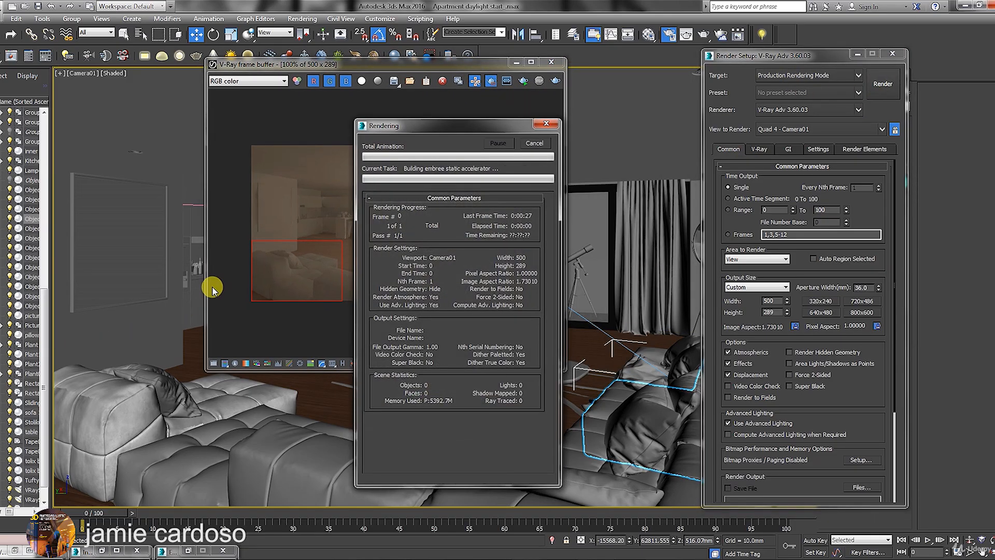
pyautogui.click(210, 287)
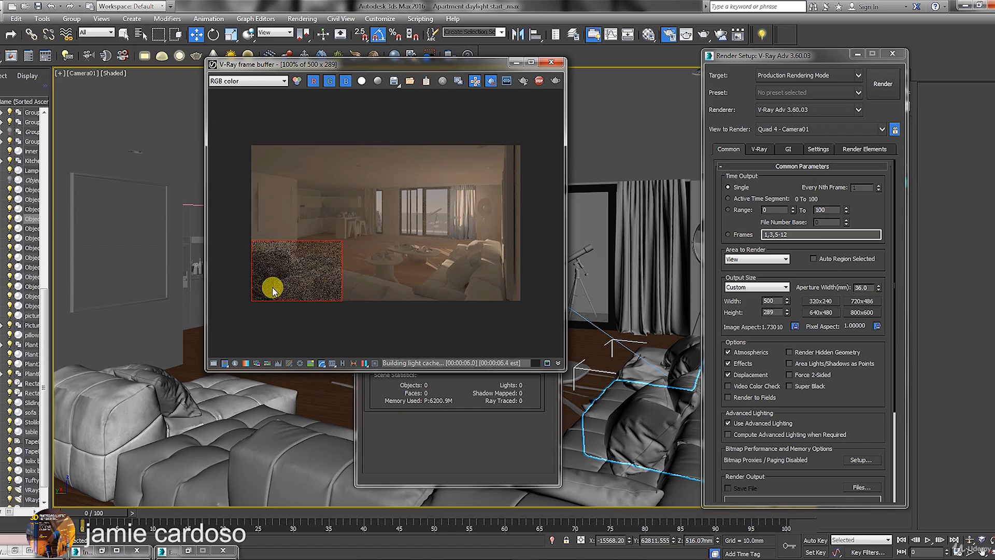
pyautogui.click(275, 274)
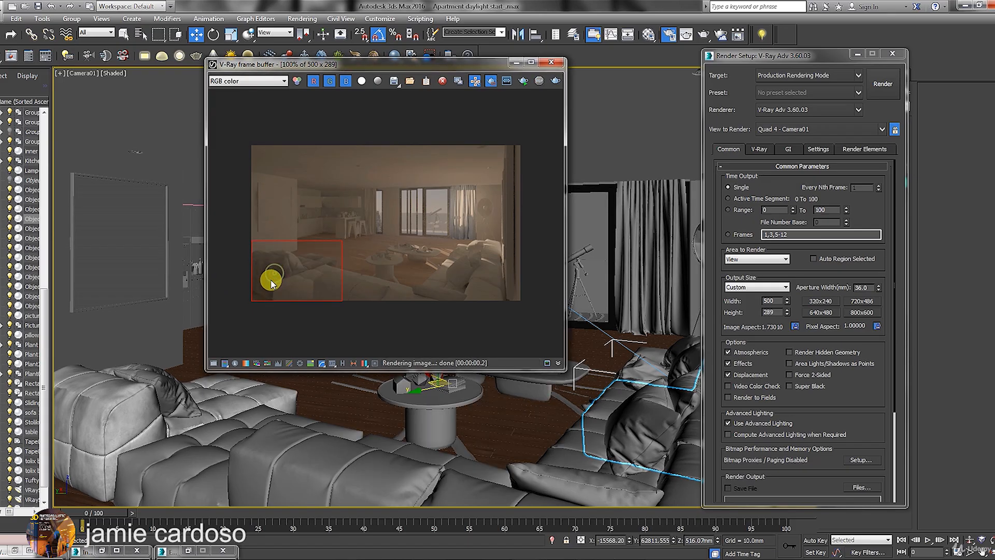
pyautogui.scroll(1, 271, 280)
pyautogui.moveTo(274, 279); pyautogui.dragTo(389, 128, button='middle')
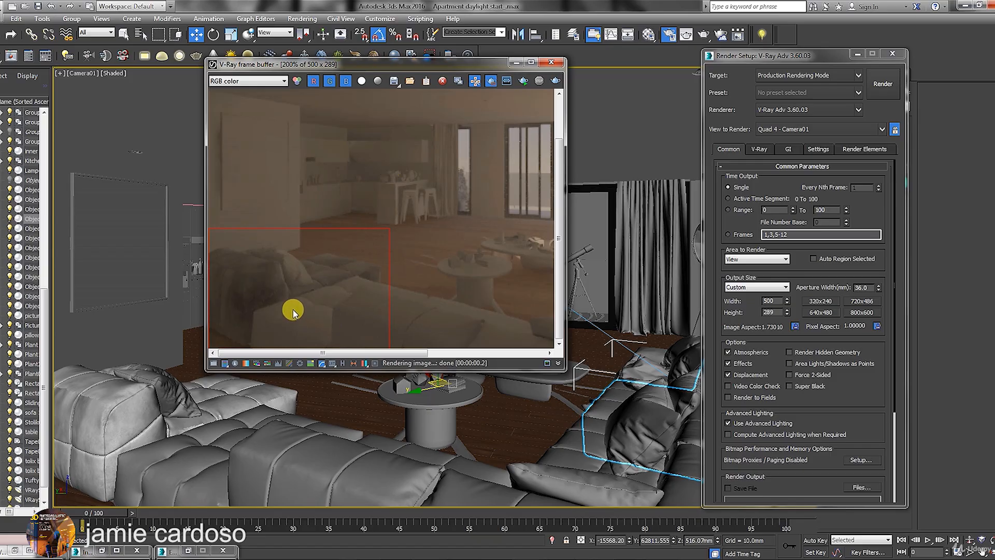
pyautogui.scroll(1, 293, 312)
pyautogui.scroll(-2, 294, 312)
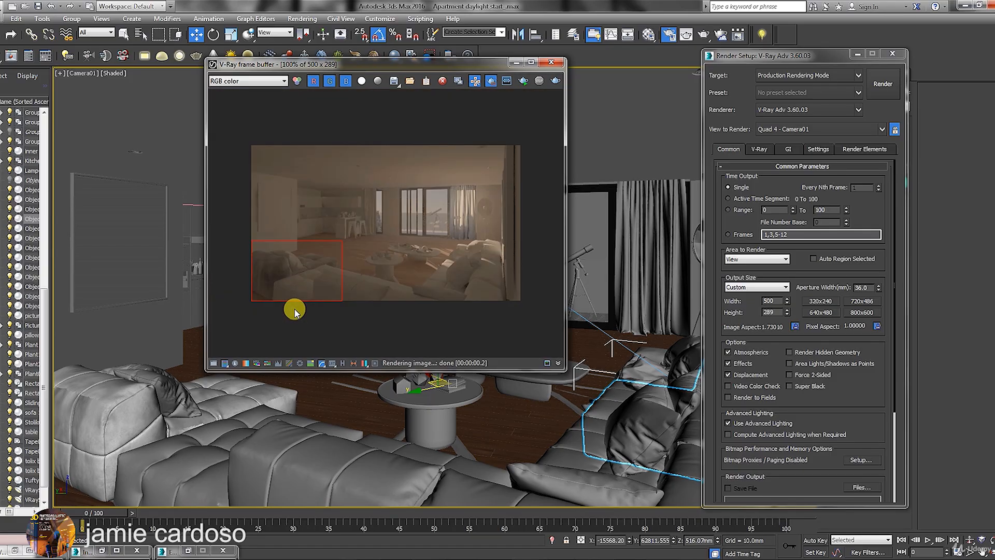
pyautogui.click(551, 63)
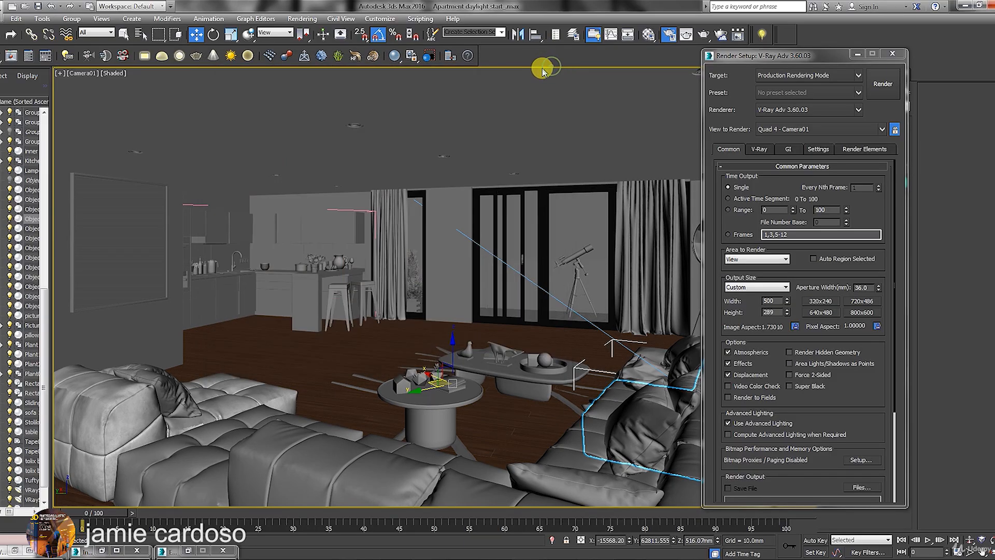
# Set the output width to 1000 and re-render the sofa region, checking its detail before closing the frame buffer
pyautogui.doubleClick(778, 301)
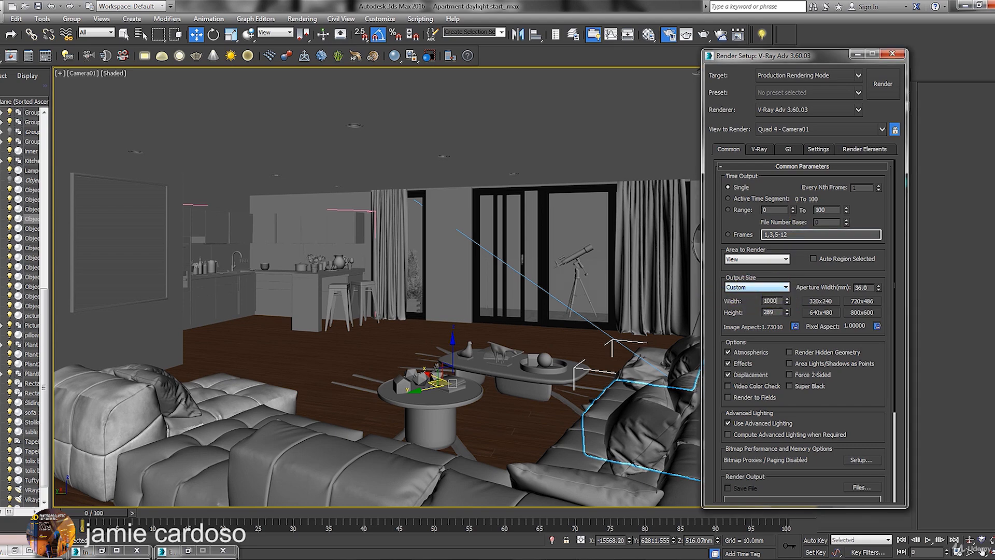
pyautogui.click(883, 83)
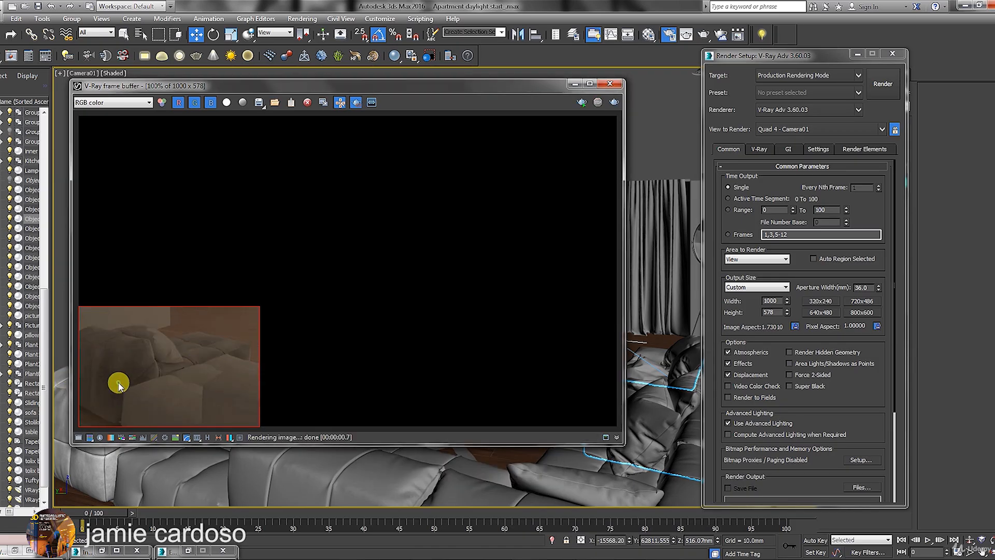
pyautogui.scroll(1, 350, 329)
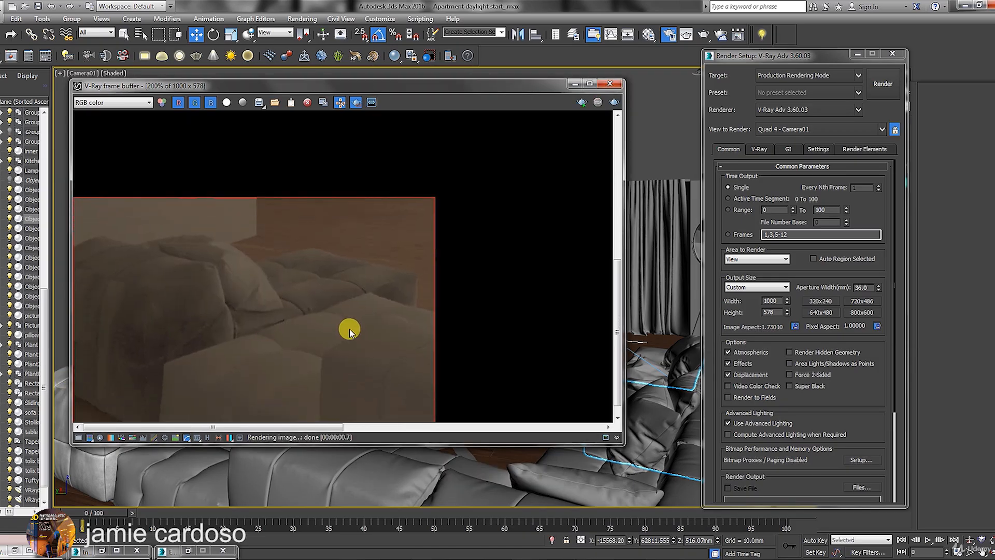
pyautogui.scroll(-1, 347, 328)
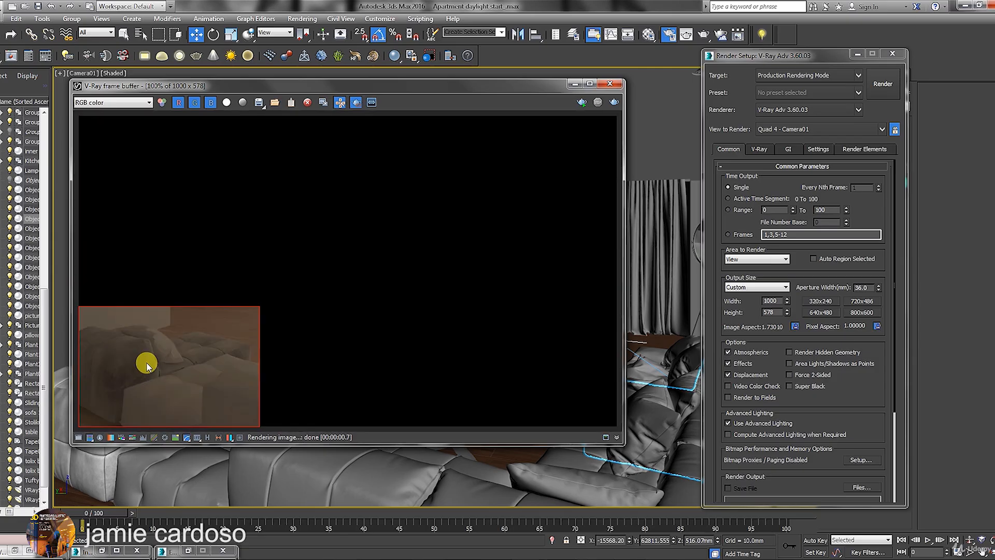
pyautogui.click(611, 84)
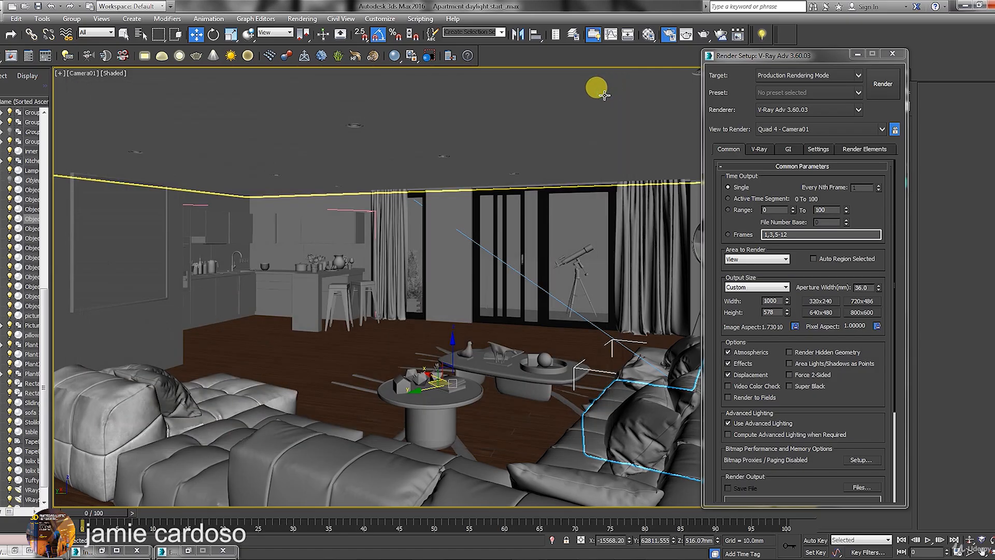
# Bring up the last V-Ray frame buffer for the textured scene and render the full Camera01 view without the region
pyautogui.click(856, 56)
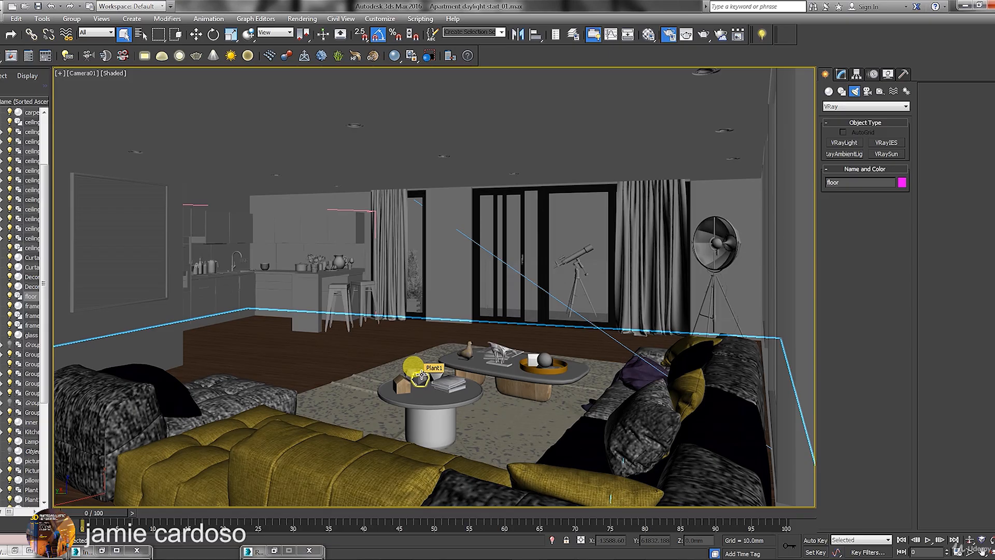
pyautogui.click(421, 374)
pyautogui.click(669, 34)
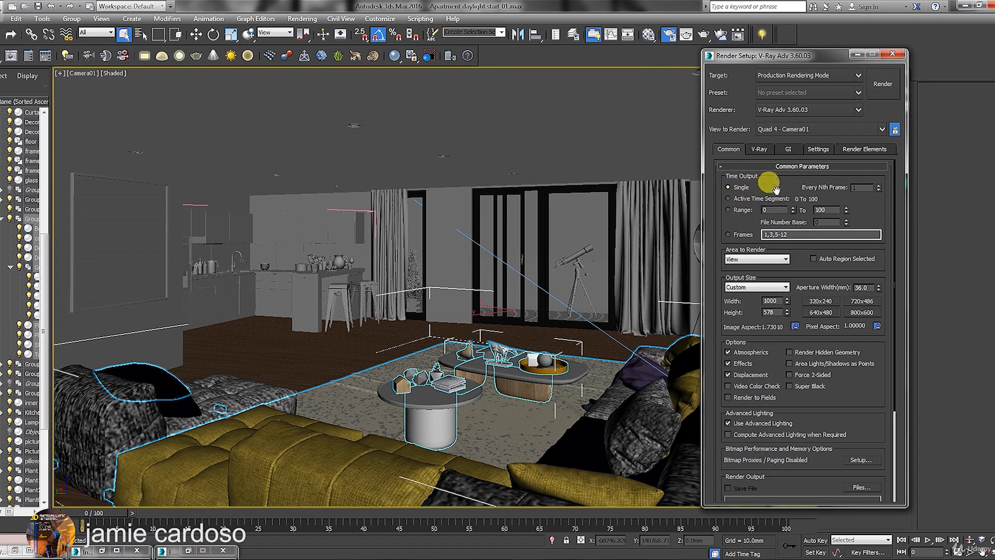
pyautogui.click(760, 149)
pyautogui.click(838, 205)
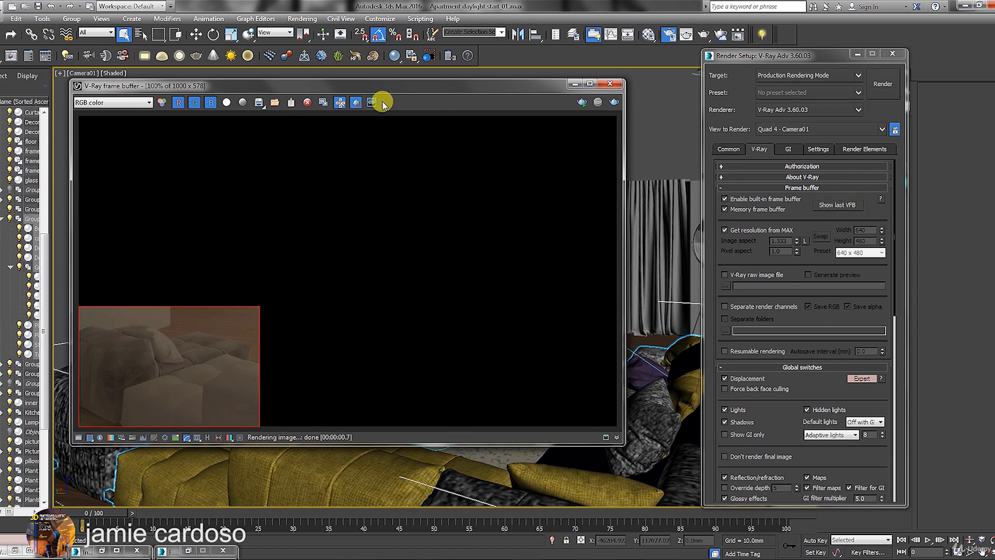
pyautogui.click(883, 84)
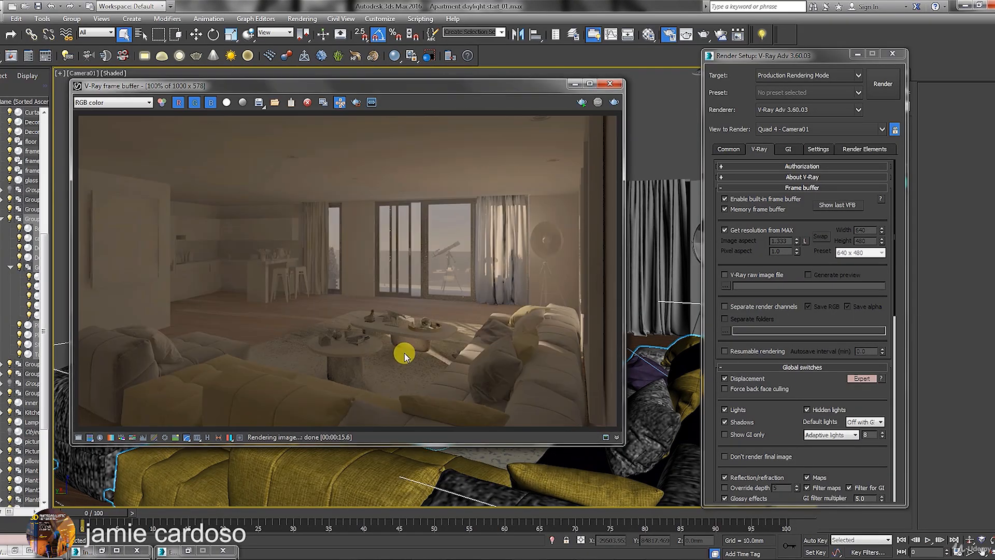
# Open the reference photo "apartment-interior daylight" from the Photo References folder and reduce its zoom to 1:4
pyautogui.click(302, 18)
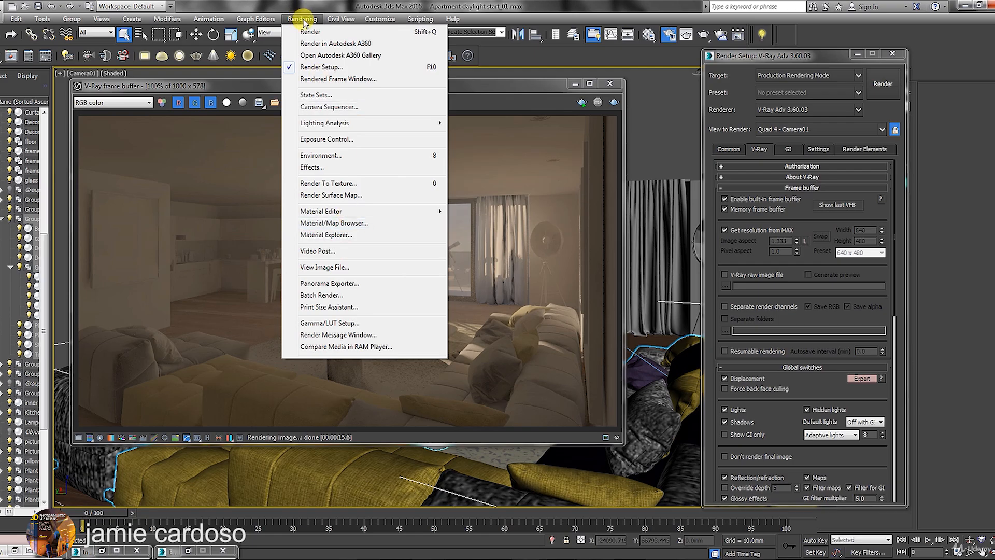
pyautogui.click(324, 267)
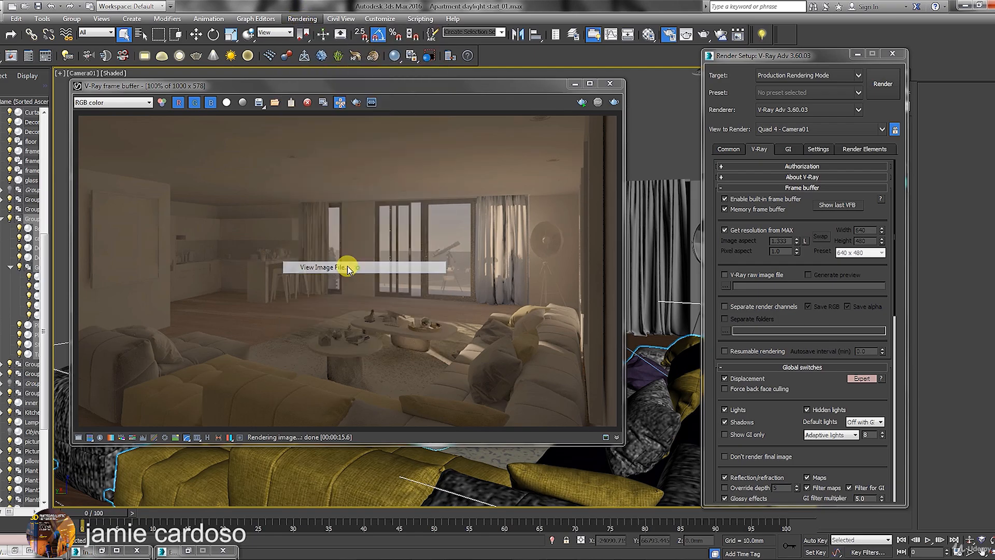
pyautogui.click(305, 123)
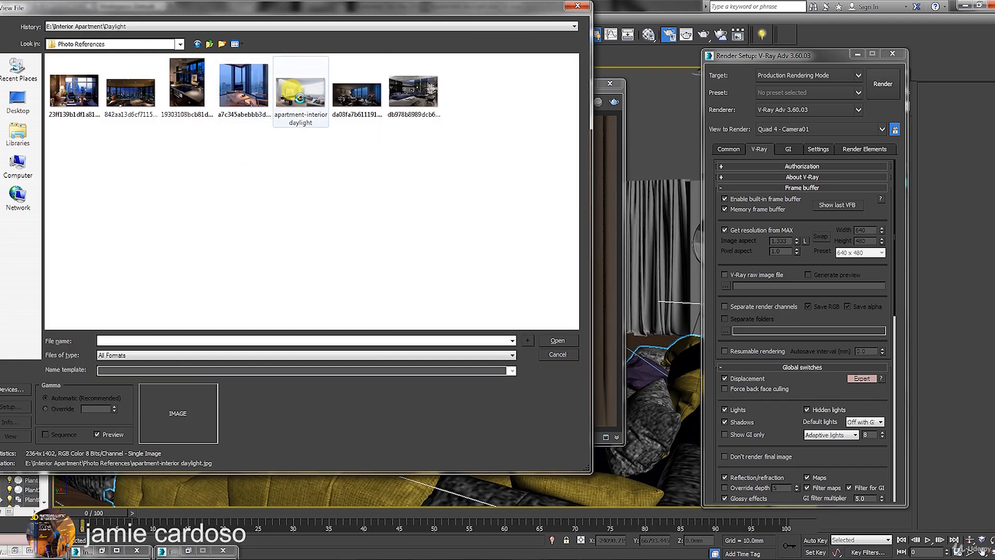
pyautogui.click(556, 342)
pyautogui.moveTo(431, 102); pyautogui.dragTo(547, 84)
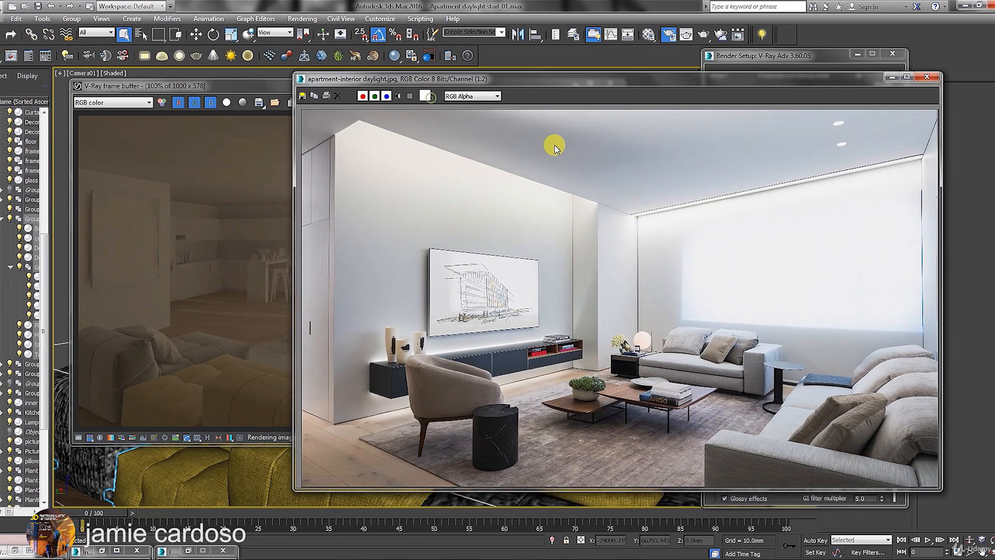
pyautogui.scroll(-1, 551, 145)
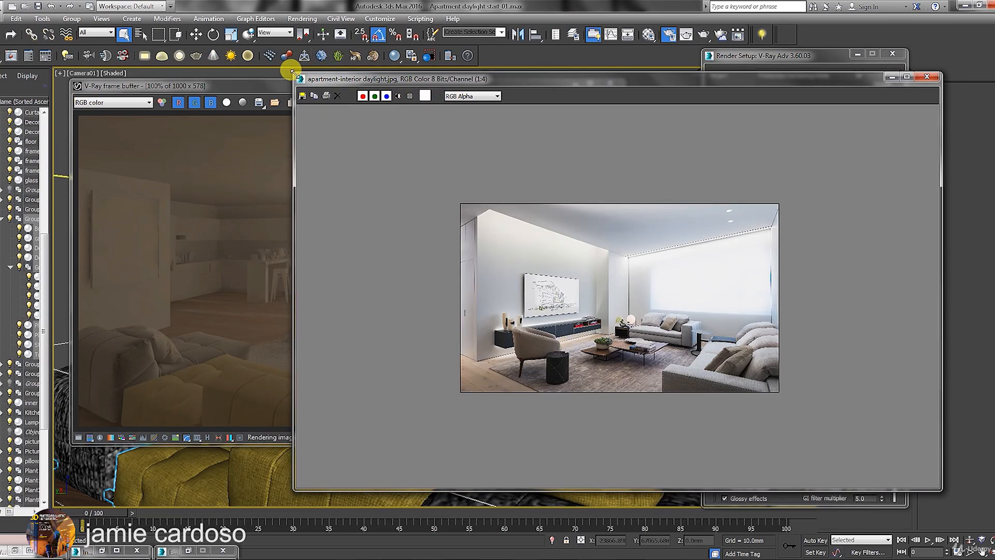
# Shrink the reference photo's window and arrange it beside the V-Ray render to compare their lighting
pyautogui.moveTo(294, 74); pyautogui.dragTo(572, 245)
pyautogui.moveTo(645, 255); pyautogui.dragTo(527, 262)
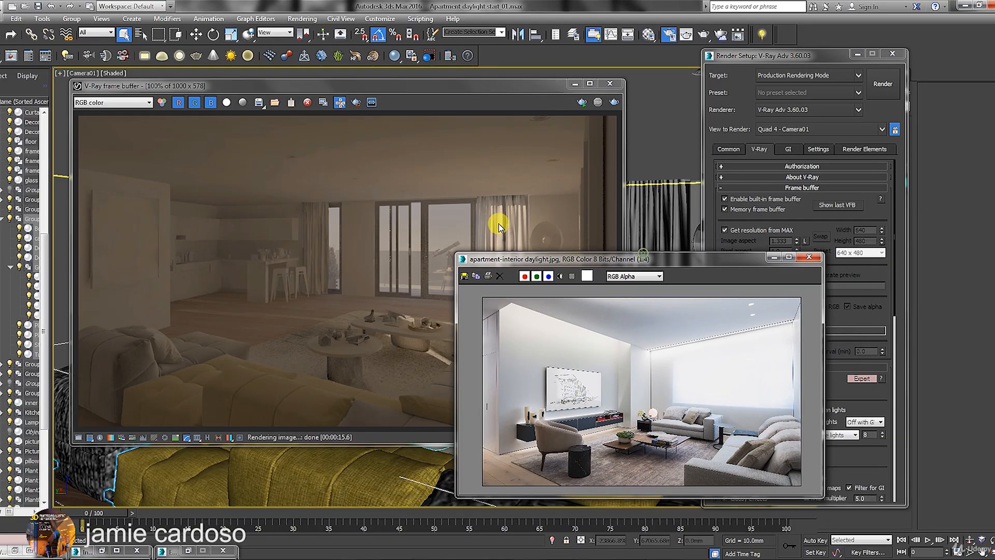
pyautogui.moveTo(373, 86); pyautogui.dragTo(322, 23)
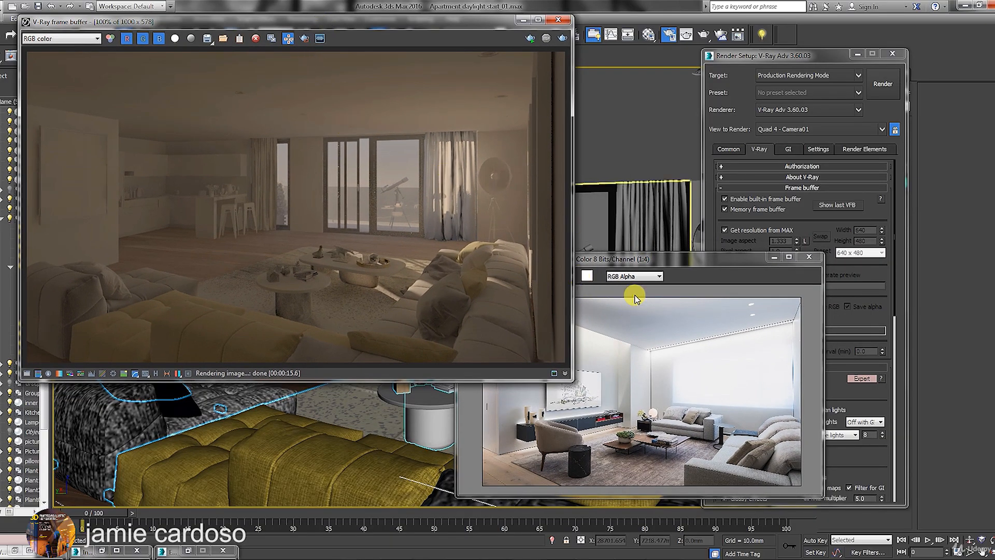
pyautogui.moveTo(639, 258); pyautogui.dragTo(752, 241)
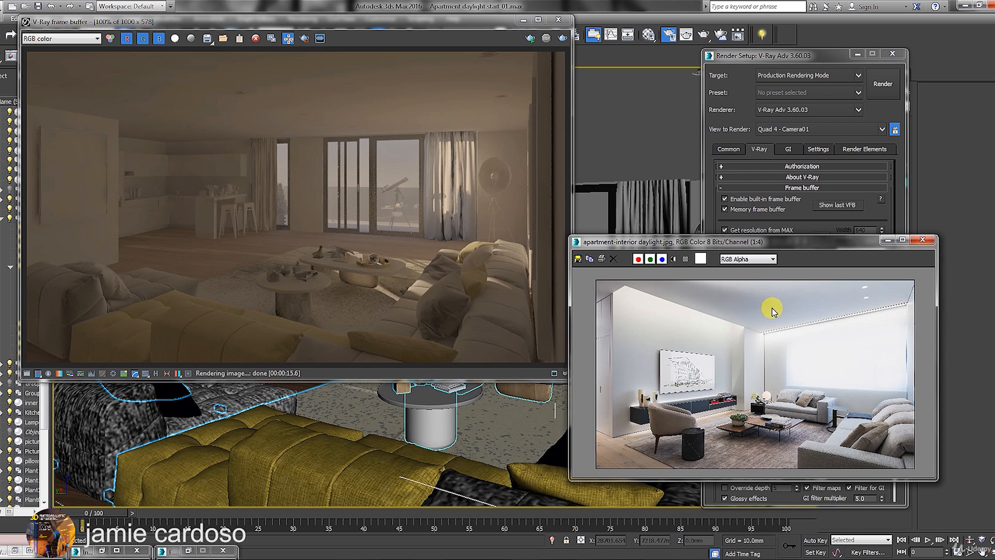
pyautogui.scroll(1, 772, 312)
pyautogui.scroll(-1, 773, 312)
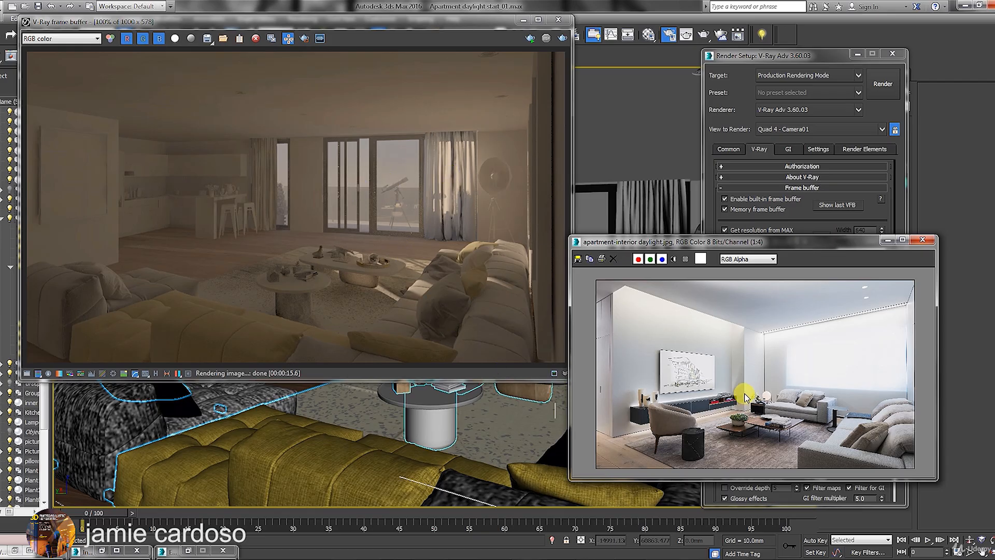
pyautogui.moveTo(731, 242); pyautogui.dragTo(617, 245)
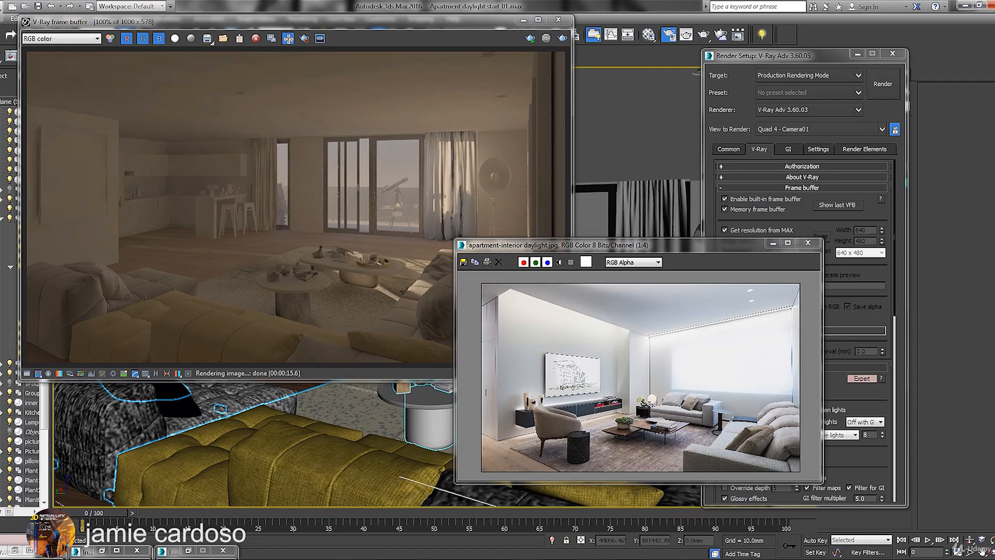
# Show the four-viewport layout and clear the frame buffer, Render Setup and reference windows away from the upper viewports
pyautogui.moveTo(814, 56); pyautogui.dragTo(842, 140)
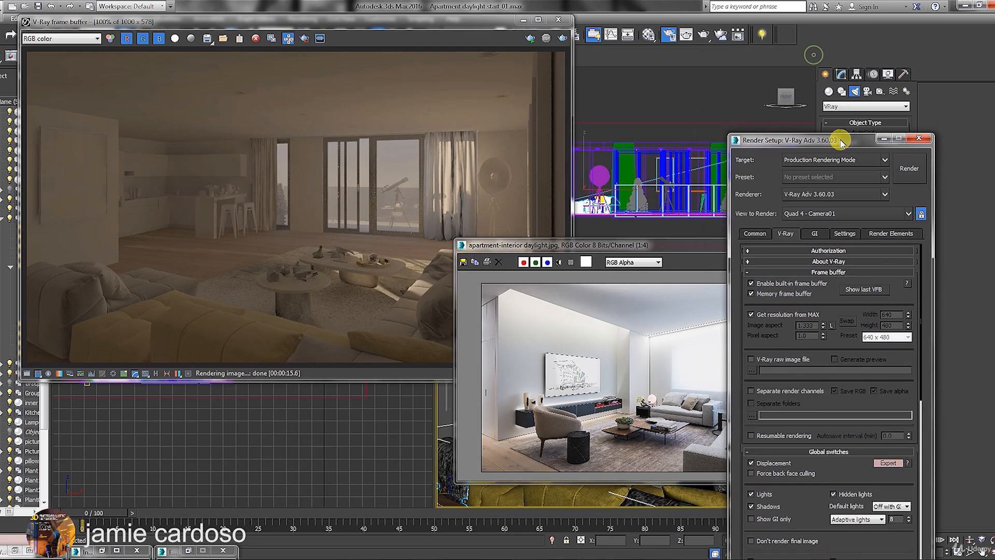
pyautogui.click(523, 20)
pyautogui.click(636, 251)
pyautogui.moveTo(636, 256); pyautogui.dragTo(358, 306)
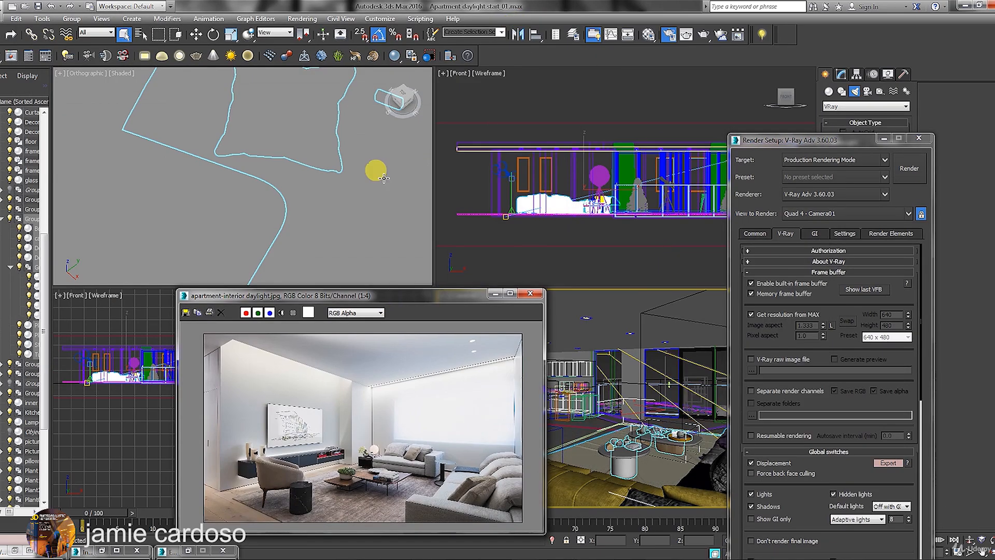
# Change the Orthographic viewport to a Top view in Wireframe shading, framing the apartment and its balcony
pyautogui.press('t')
pyautogui.scroll(-3, 254, 143)
pyautogui.click(97, 73)
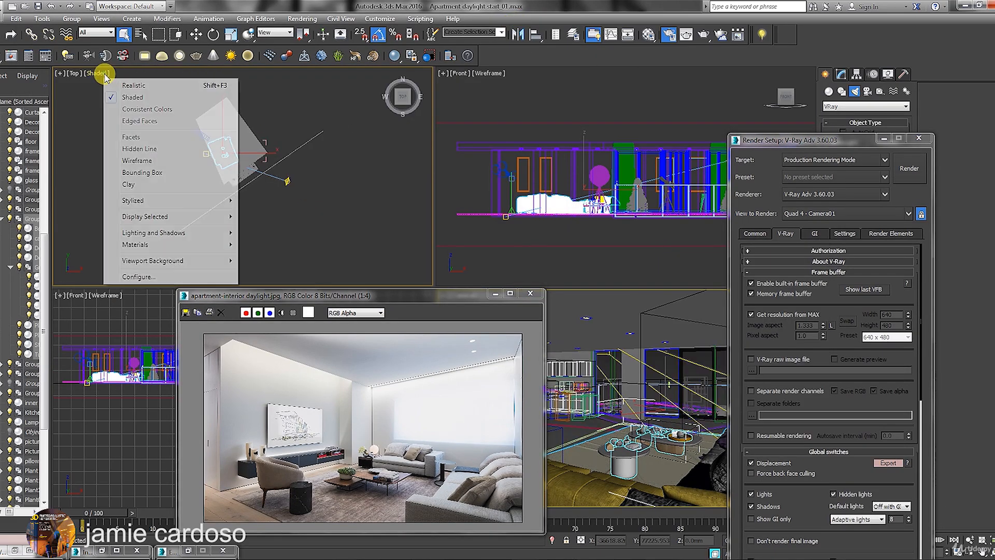
pyautogui.click(133, 159)
pyautogui.moveTo(294, 210); pyautogui.dragTo(228, 193, button='middle')
pyautogui.scroll(5, 223, 192)
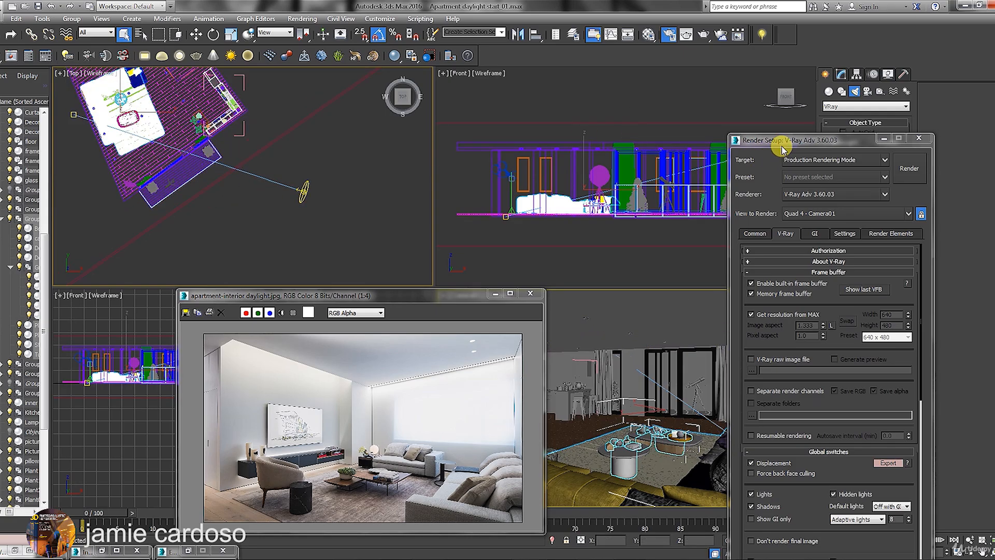
# Create a Plane VRayLight beside the balcony in the Top view, about 6659 mm half-length by 1607 mm half-width
pyautogui.moveTo(782, 146); pyautogui.dragTo(708, 303)
pyautogui.moveTo(191, 192); pyautogui.dragTo(211, 183, button='middle')
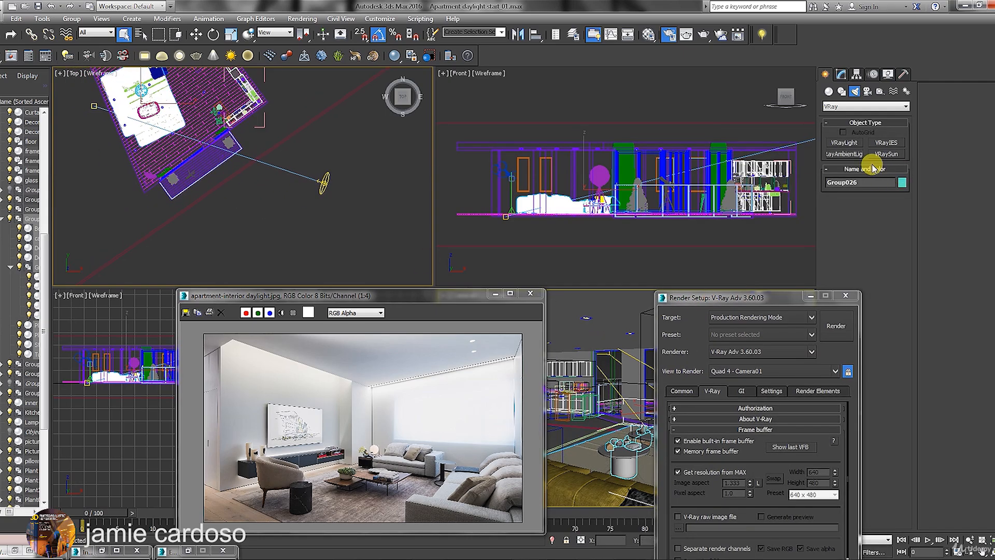
pyautogui.click(843, 143)
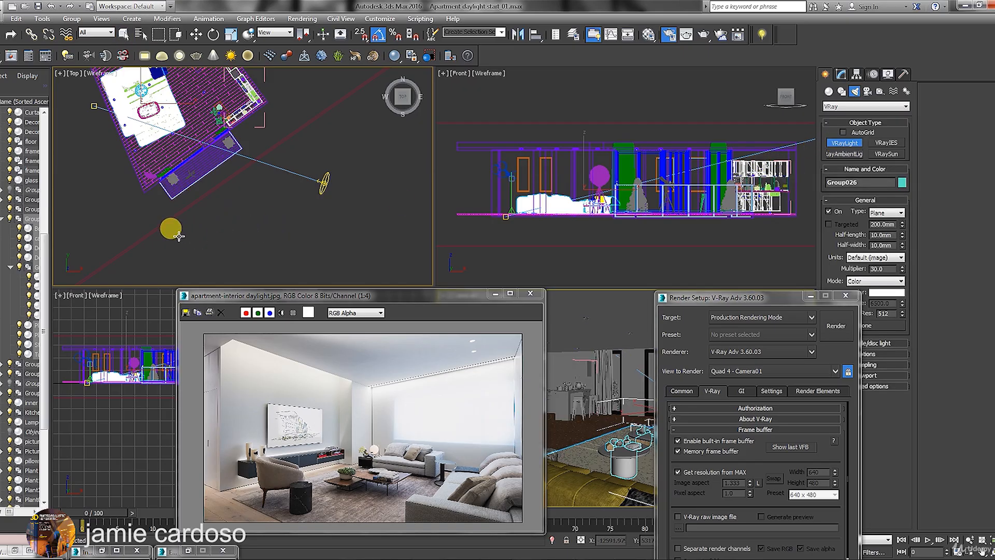
pyautogui.moveTo(154, 233)
pyautogui.mouseDown()
pyautogui.moveTo(340, 220)
pyautogui.moveTo(271, 213)
pyautogui.moveTo(336, 216)
pyautogui.moveTo(363, 197)
pyautogui.moveTo(332, 189)
pyautogui.moveTo(354, 183)
pyautogui.mouseUp()
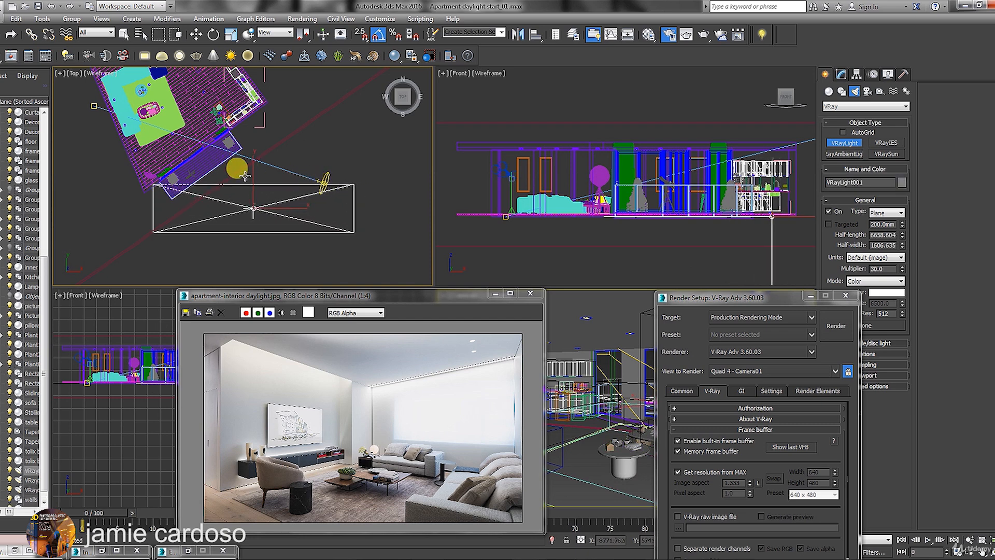
# Rotate the plane light with angle snap so it stands upright and runs parallel to the balcony's outer edge
pyautogui.click(210, 38)
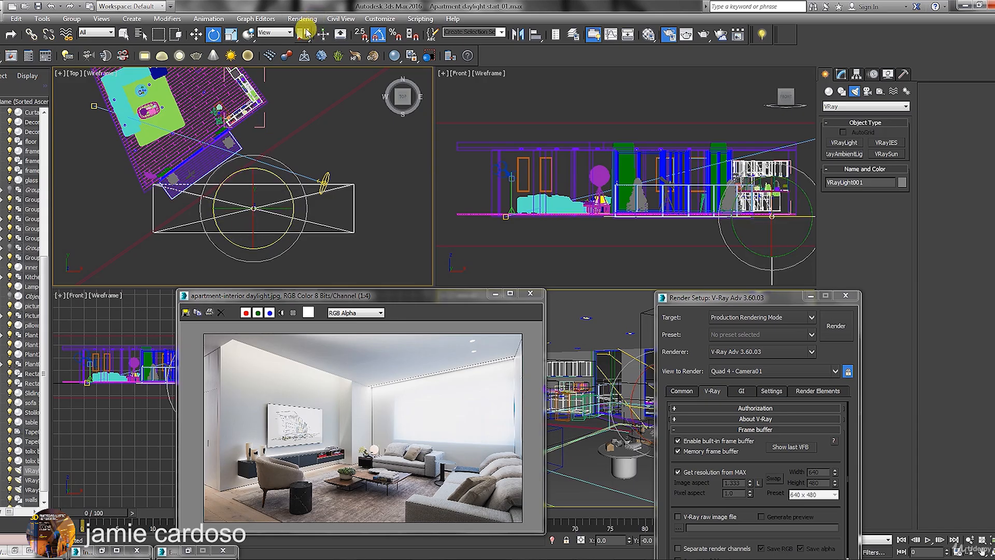
pyautogui.click(380, 36)
pyautogui.moveTo(247, 222); pyautogui.dragTo(312, 258)
# Move the plane light up against the balcony in the Top view and raise it to window height in the Front view
pyautogui.rightClick(245, 191)
pyautogui.click(255, 201)
pyautogui.moveTo(266, 192); pyautogui.dragTo(229, 159)
pyautogui.moveTo(515, 184); pyautogui.dragTo(446, 169, button='middle')
pyautogui.moveTo(641, 170); pyautogui.dragTo(641, 140)
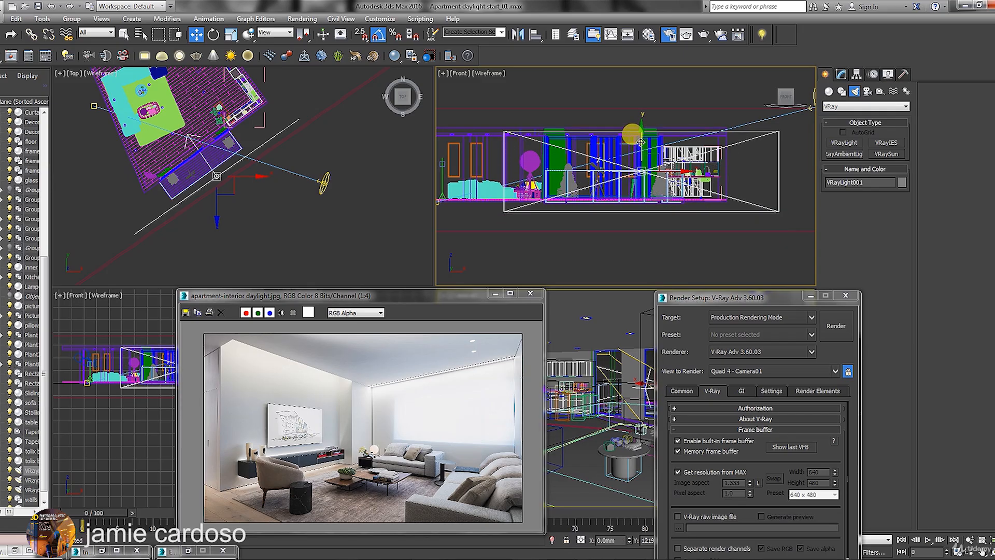
# Shift the plane light slightly along the X axis in the Front view to fine-tune its alignment outside the windows
pyautogui.moveTo(683, 183); pyautogui.dragTo(715, 171, button='middle')
pyautogui.moveTo(711, 165); pyautogui.dragTo(702, 165)
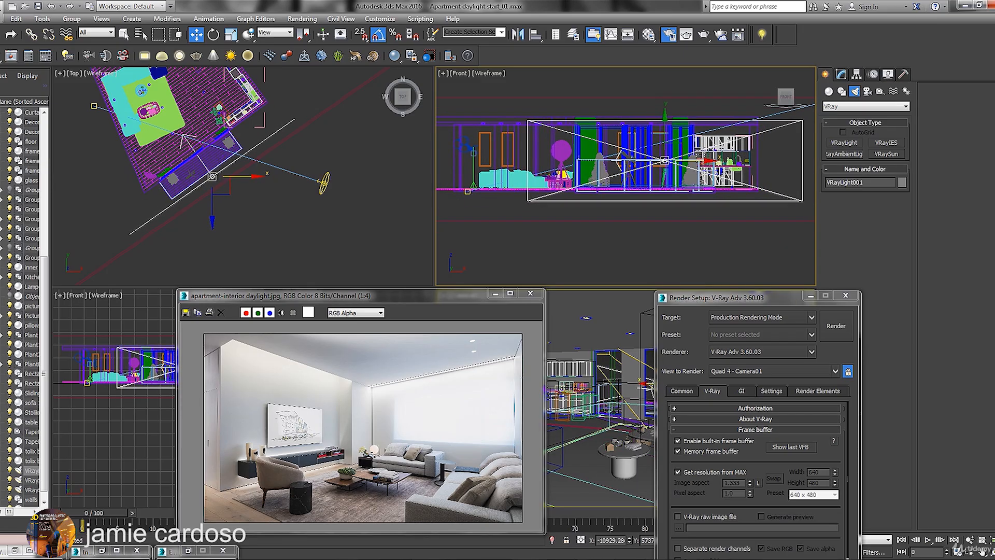
pyautogui.moveTo(622, 152); pyautogui.dragTo(609, 142, button='middle')
pyautogui.moveTo(745, 299); pyautogui.dragTo(737, 304)
pyautogui.middleClick(232, 146)
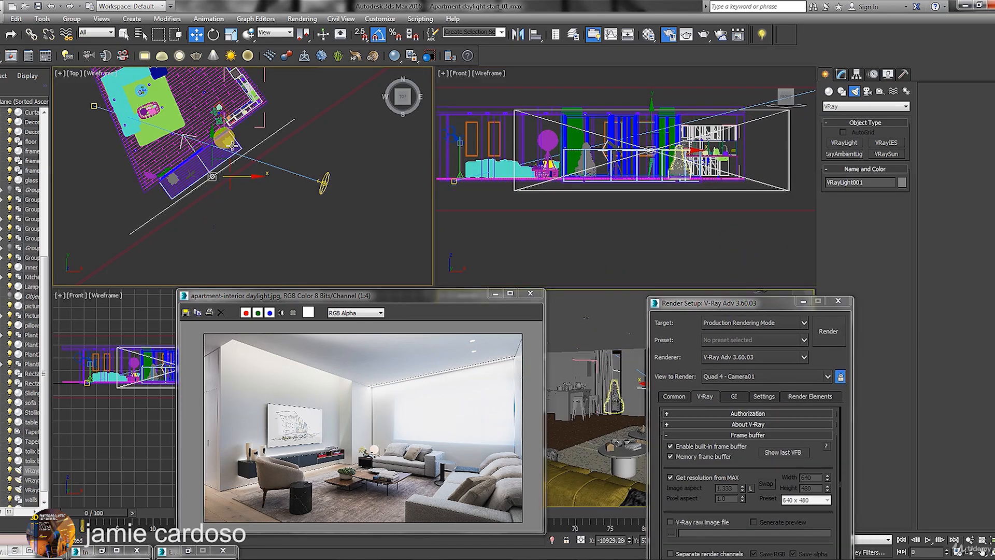
pyautogui.moveTo(232, 145); pyautogui.dragTo(247, 154, button='middle')
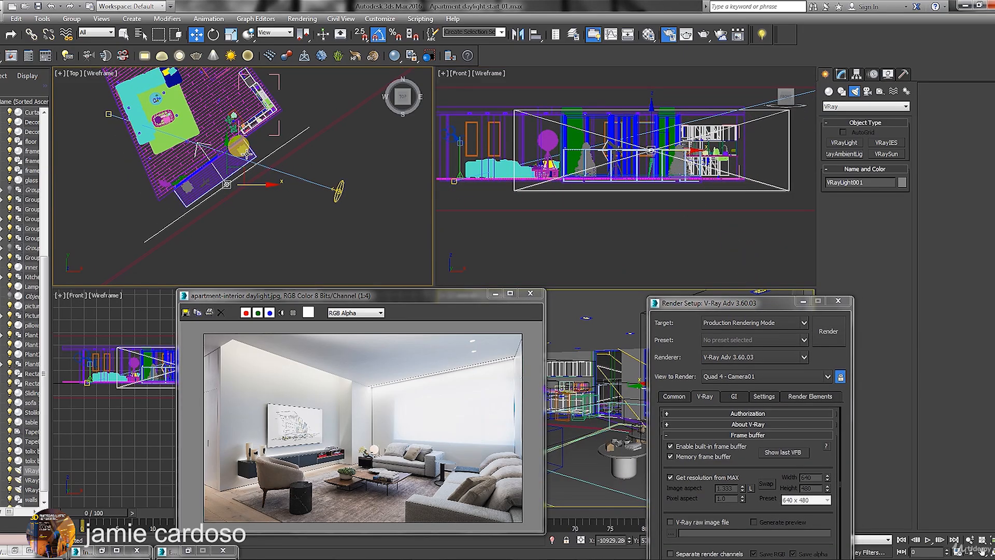
pyautogui.click(804, 302)
# Set the plane light's color by sampling a pale blue-grey (176, 186, 198) from the reference photo's window wall, and rename the light VRayLight_window
pyautogui.click(841, 73)
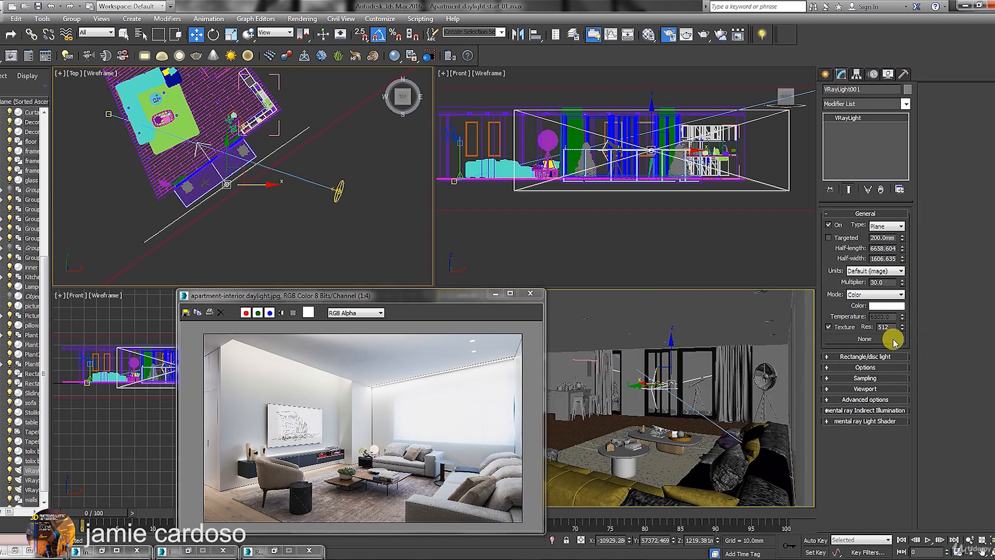
pyautogui.click(888, 307)
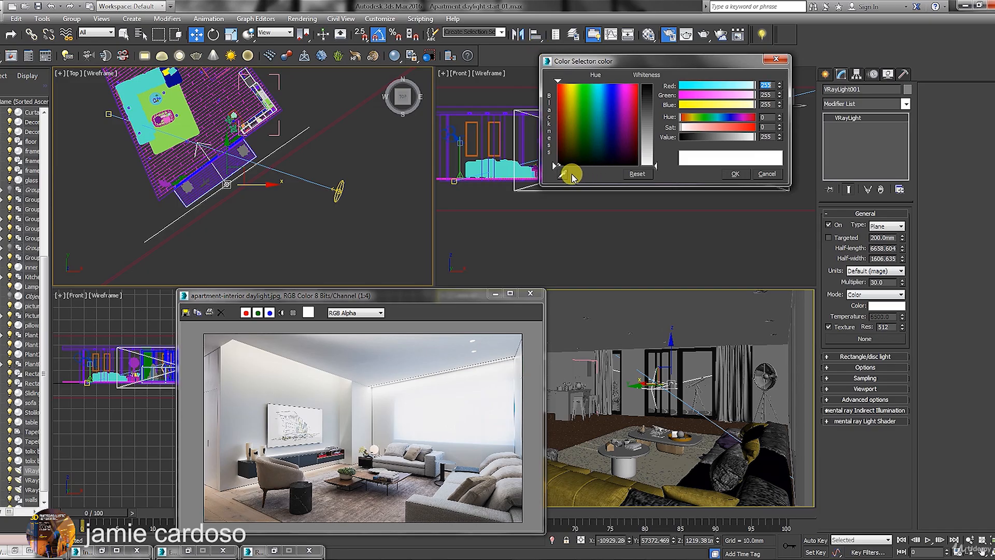
pyautogui.moveTo(561, 177); pyautogui.dragTo(410, 365)
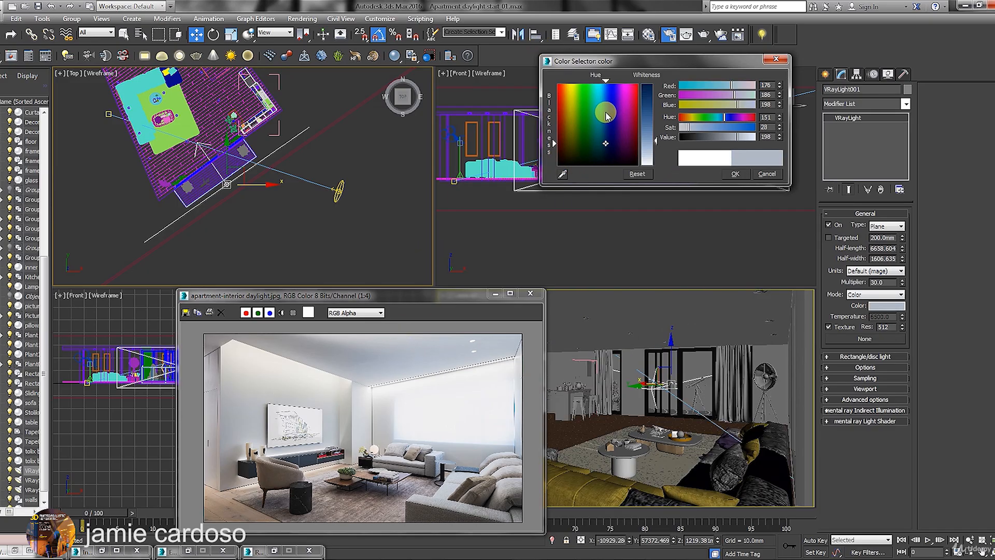
pyautogui.click(735, 175)
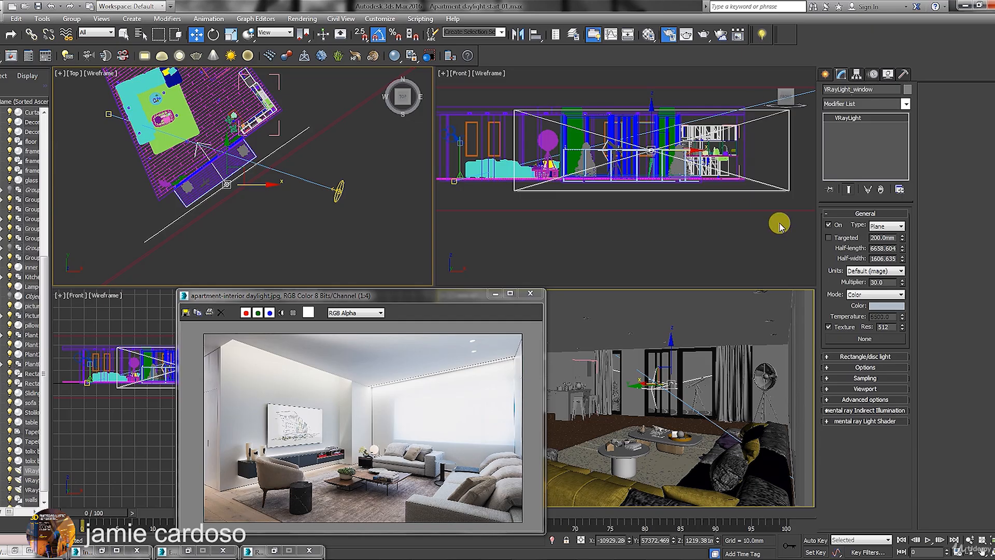
pyautogui.moveTo(877, 89); pyautogui.dragTo(801, 88)
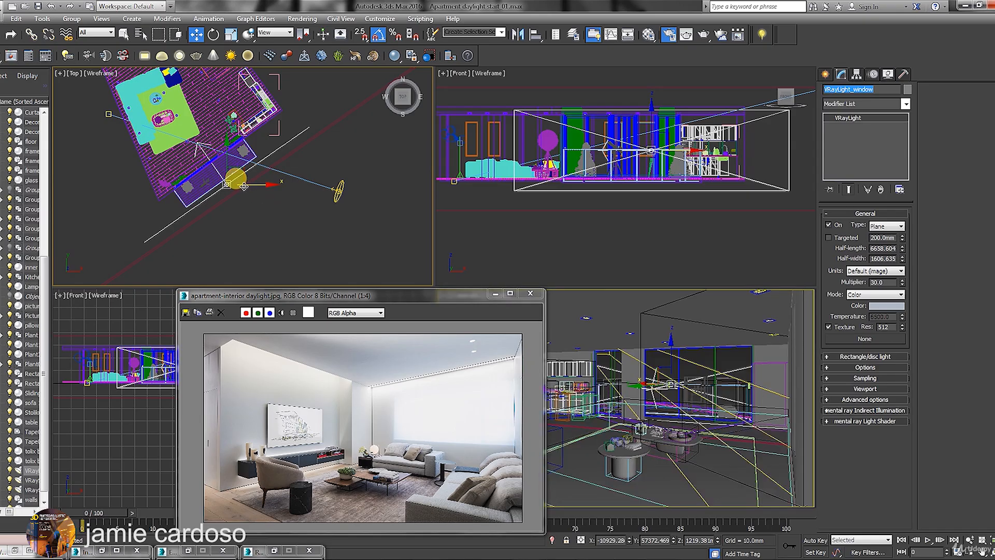
# Shorten the window light to a half-length of 4888.628 mm to match the balcony
pyautogui.moveTo(236, 179); pyautogui.dragTo(270, 180, button='middle')
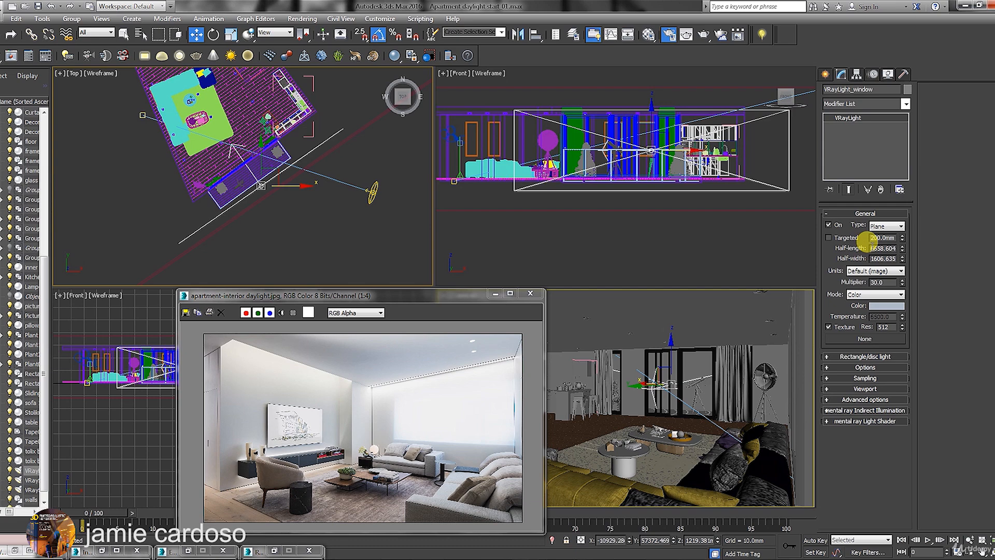
pyautogui.moveTo(903, 248); pyautogui.dragTo(903, 249)
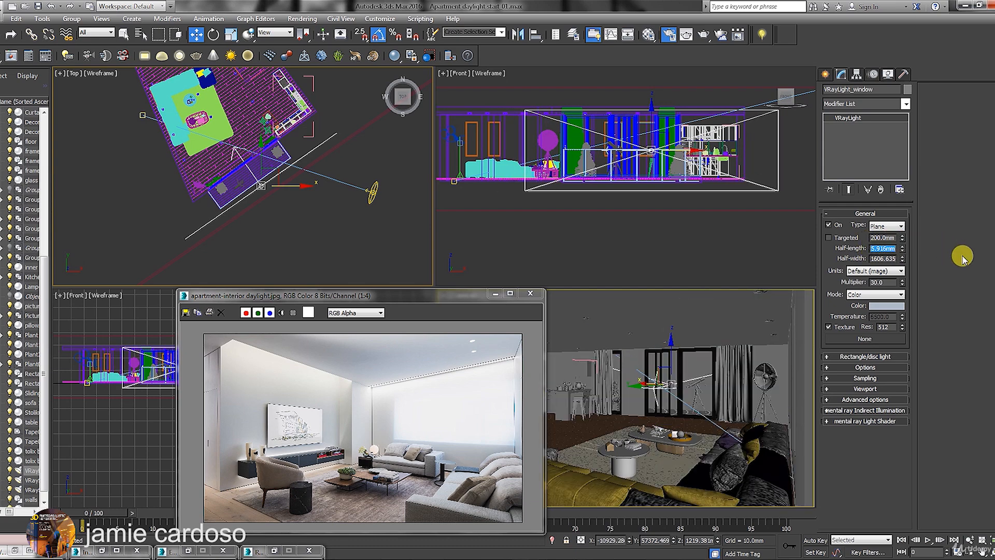
pyautogui.write('4888.')
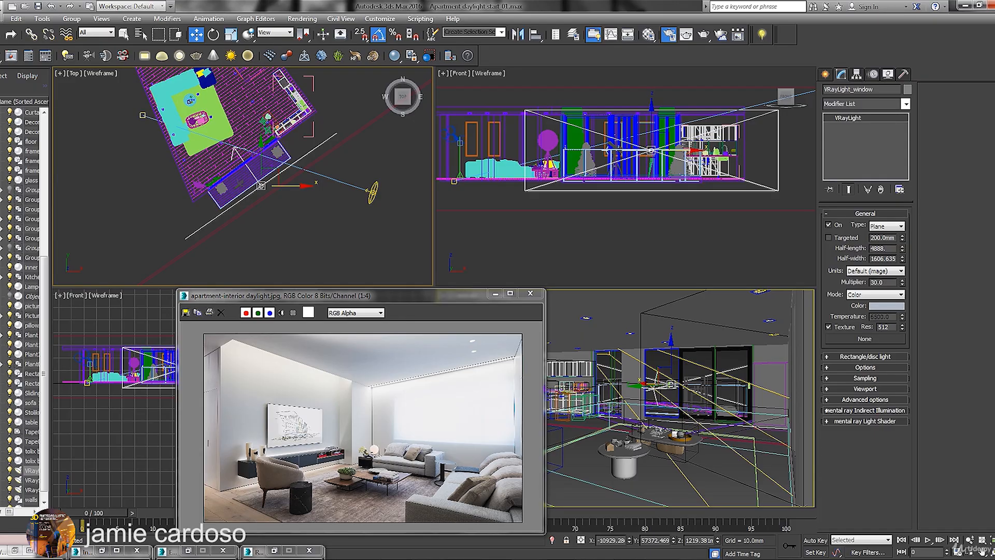
pyautogui.write('628')
pyautogui.press('Return')
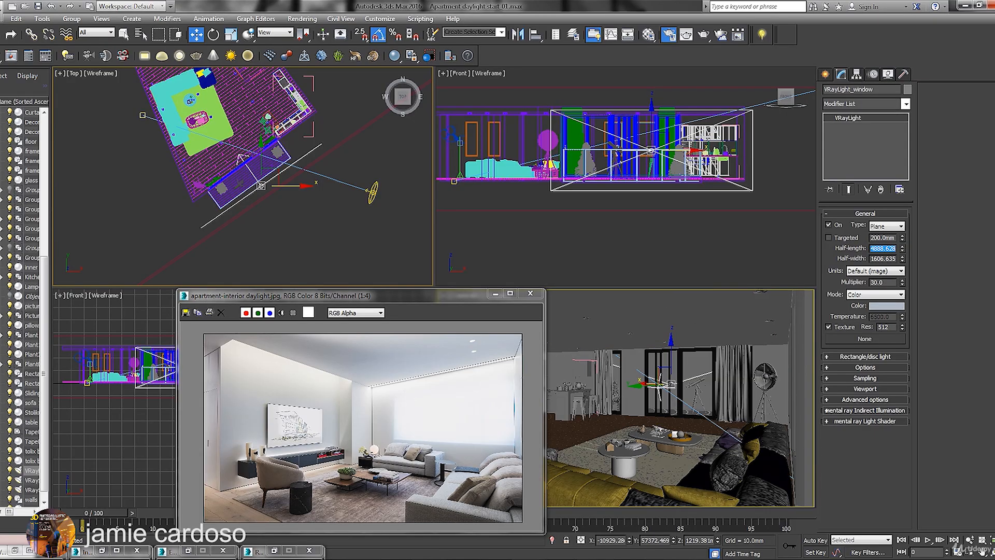
# Set the window light's half-width to 1931.826 mm
pyautogui.moveTo(902, 258); pyautogui.dragTo(889, 228)
pyautogui.doubleClick(884, 258)
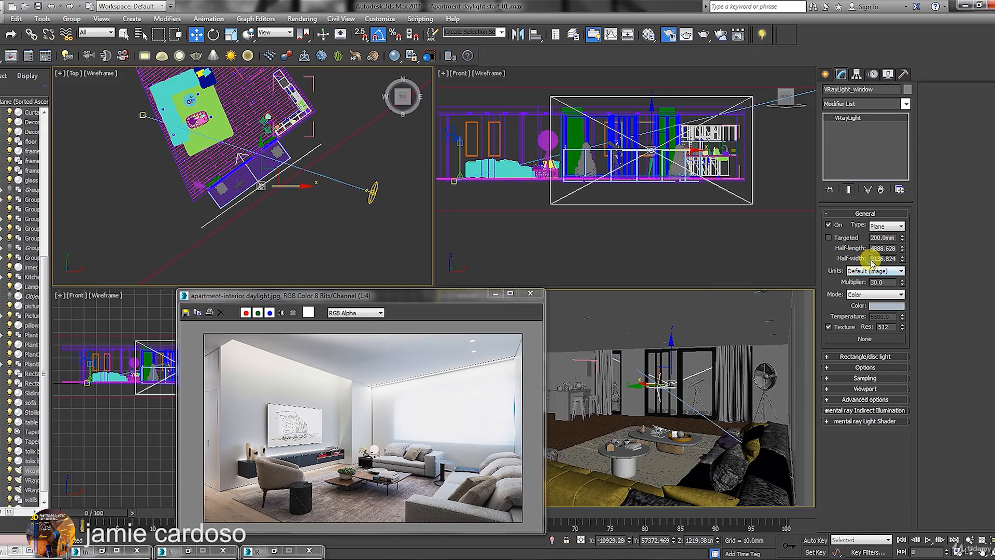
pyautogui.write('1931')
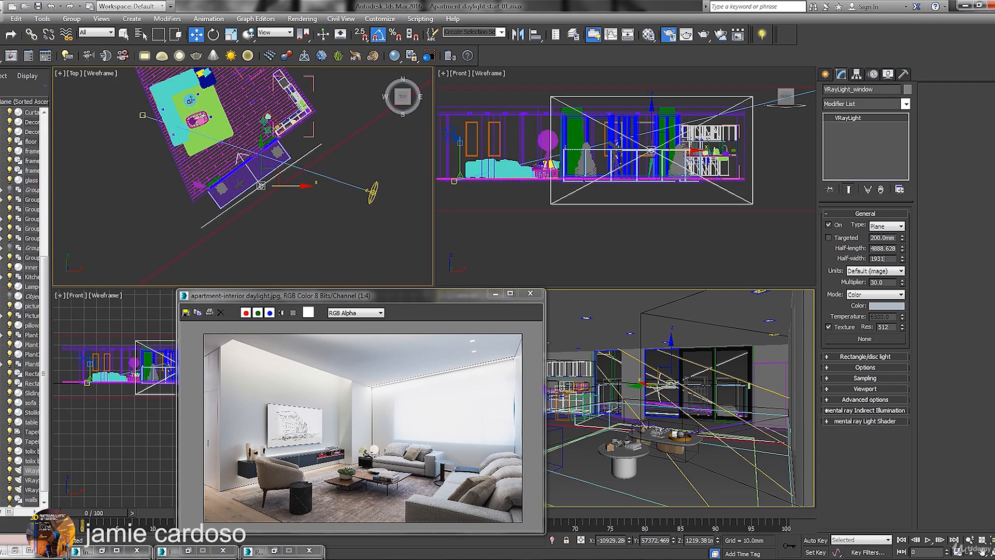
pyautogui.write('.826')
pyautogui.press('Return')
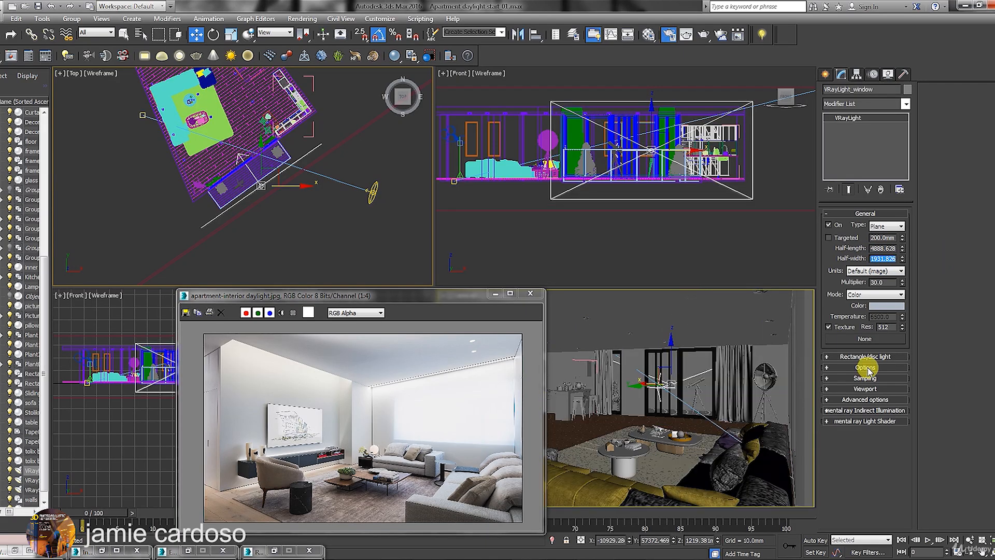
# Make the window light invisible with Affect reflections off, and test-render the Camera01 view
pyautogui.click(868, 367)
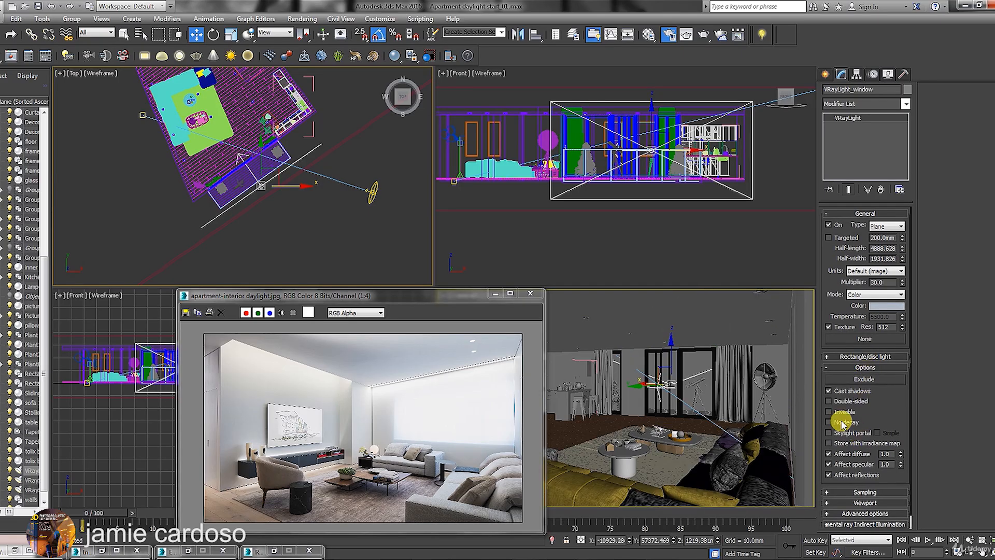
pyautogui.click(828, 412)
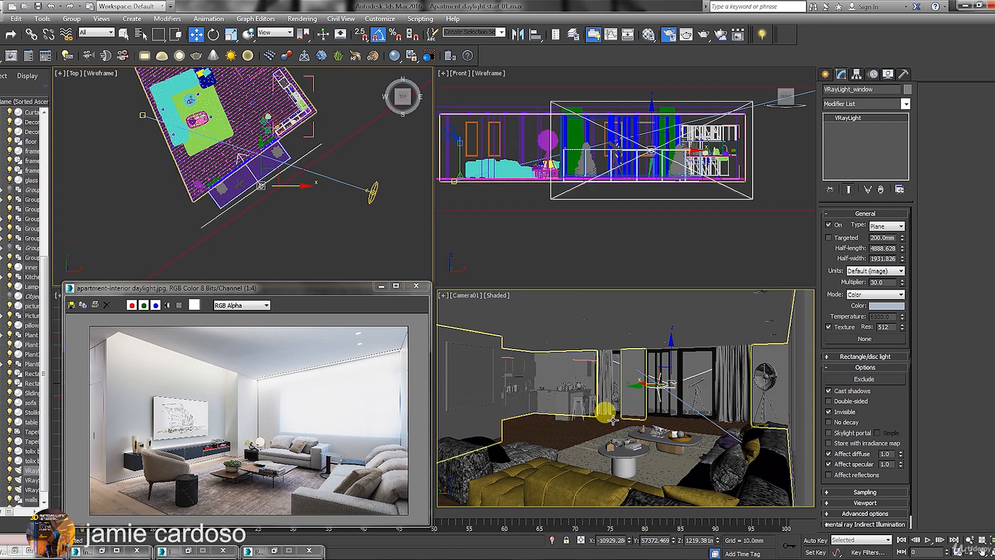
pyautogui.moveTo(402, 19); pyautogui.dragTo(478, 108)
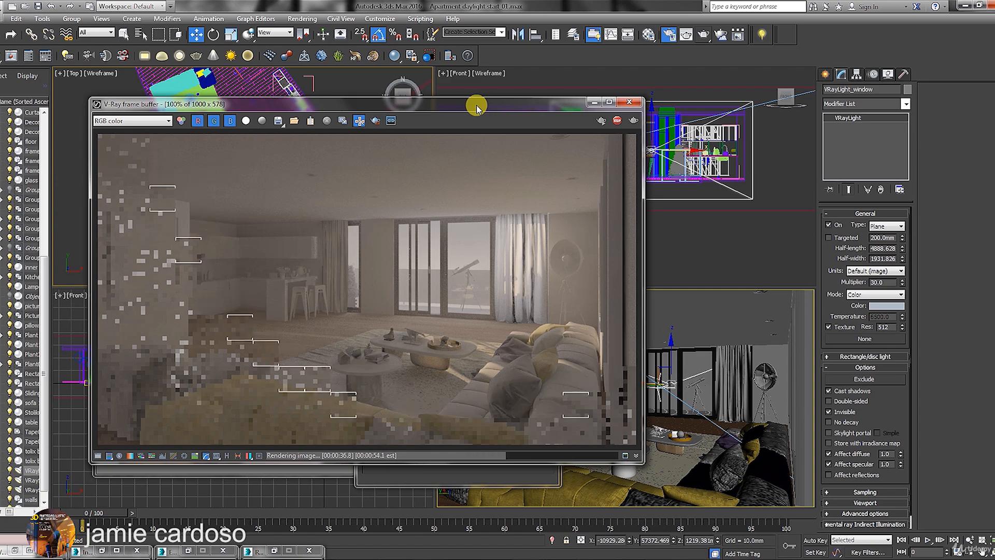
pyautogui.moveTo(476, 106); pyautogui.dragTo(480, 85)
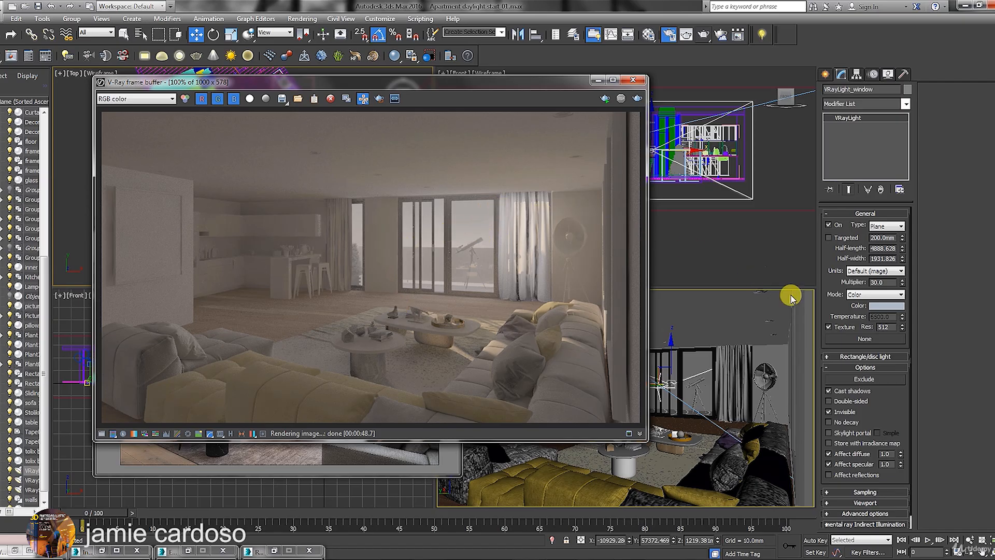
# Change the window light's color to a deeper blue with Red 76, Green 123 and Blue 177
pyautogui.click(882, 306)
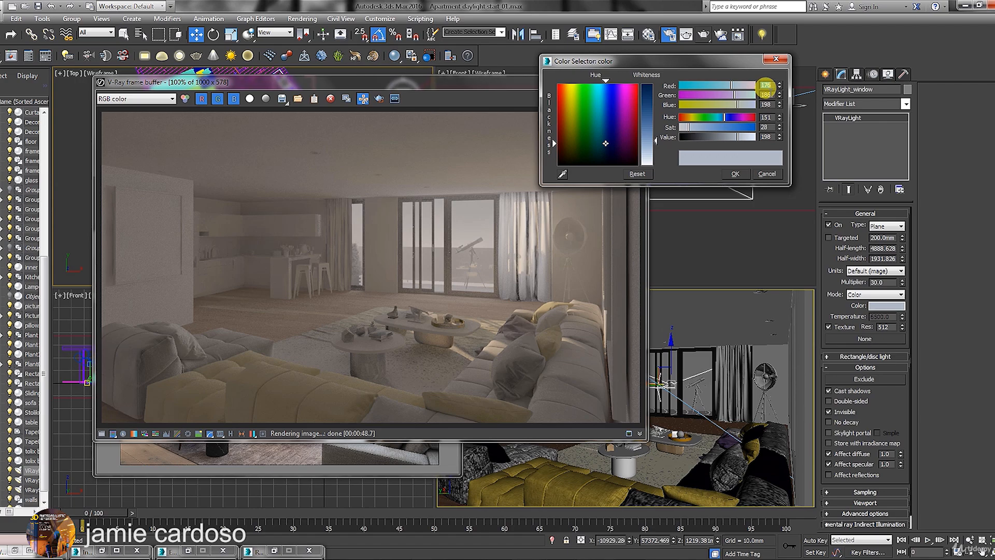
pyautogui.click(605, 86)
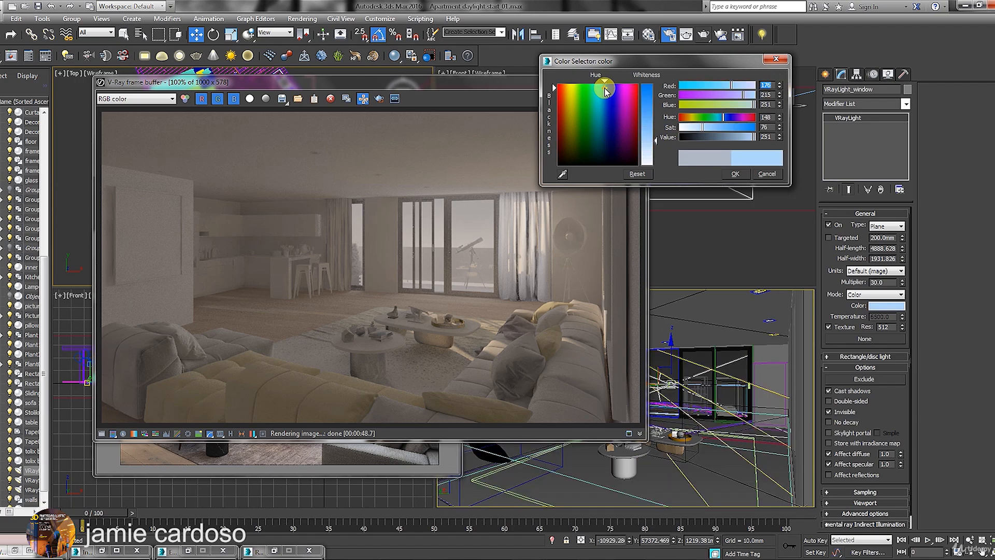
pyautogui.moveTo(614, 87)
pyautogui.mouseDown()
pyautogui.moveTo(603, 83)
pyautogui.moveTo(654, 95)
pyautogui.moveTo(656, 108)
pyautogui.mouseUp()
pyautogui.click(725, 116)
pyautogui.click(767, 83)
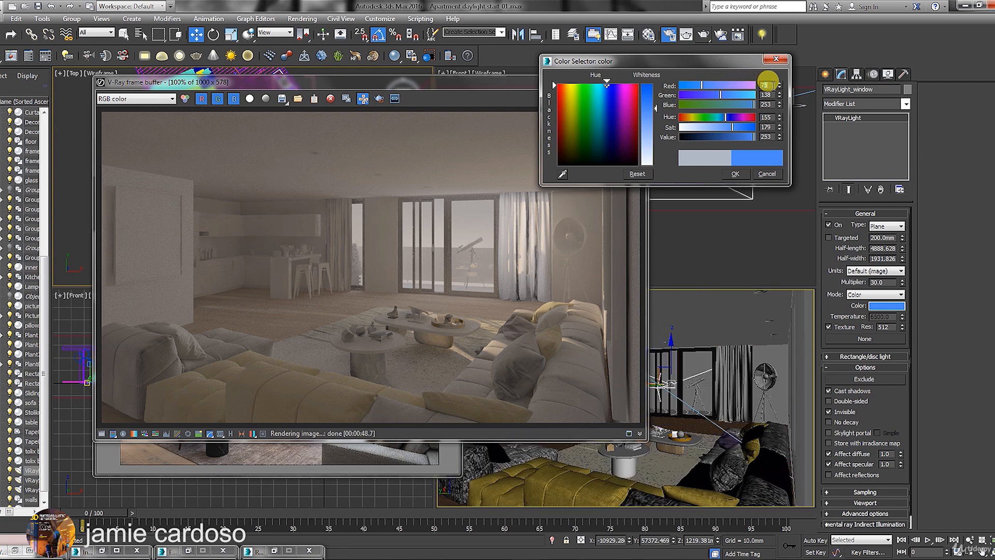
pyautogui.moveTo(772, 96); pyautogui.dragTo(744, 95)
pyautogui.write('123')
pyautogui.press('Return')
pyautogui.click(775, 106)
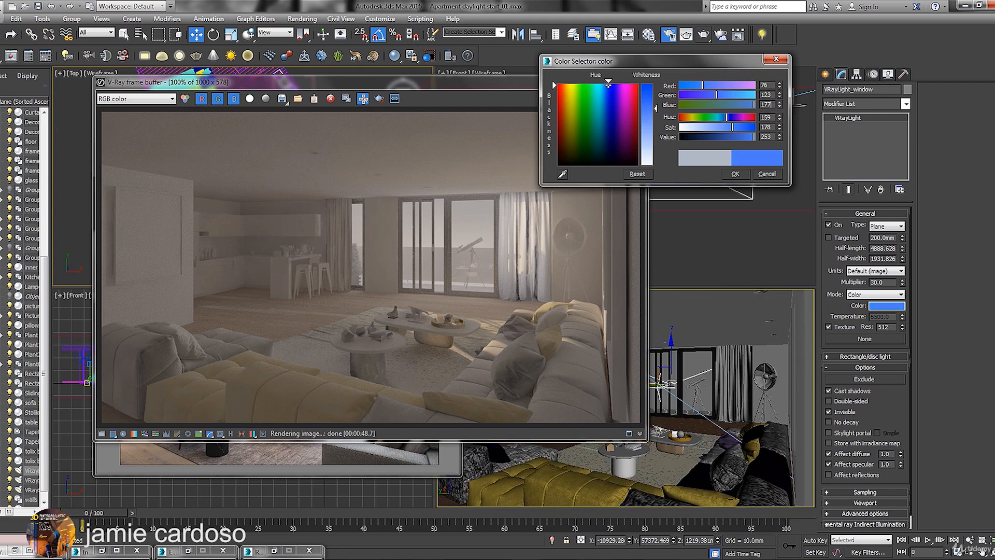
pyautogui.press('Return')
pyautogui.click(735, 174)
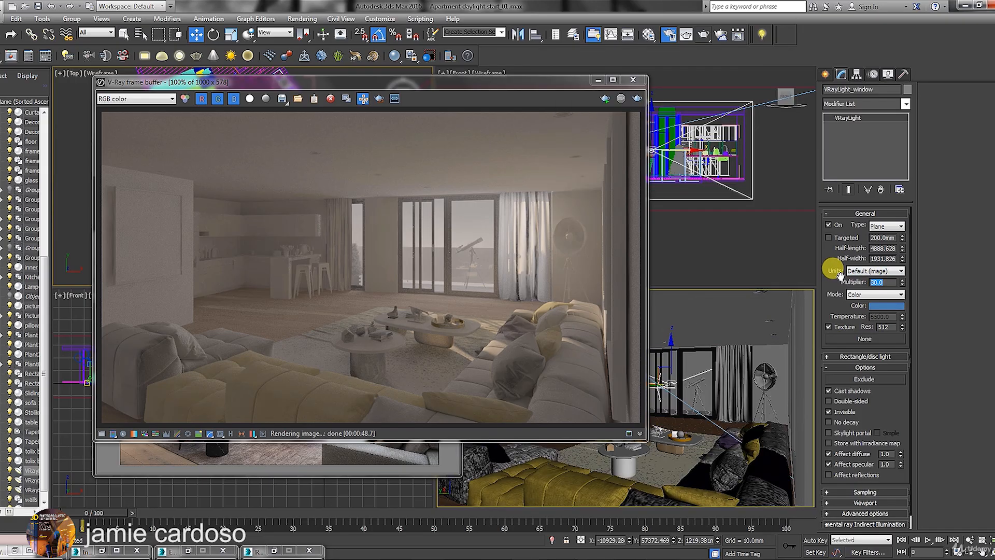
# Raise the window light's multiplier to 130 and render the camera view again
pyautogui.write('1')
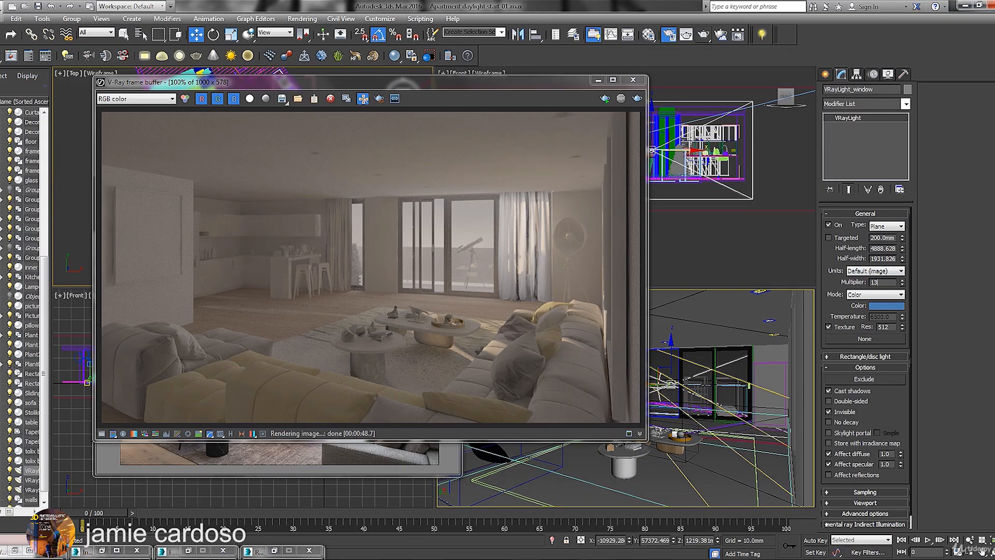
pyautogui.press('Return')
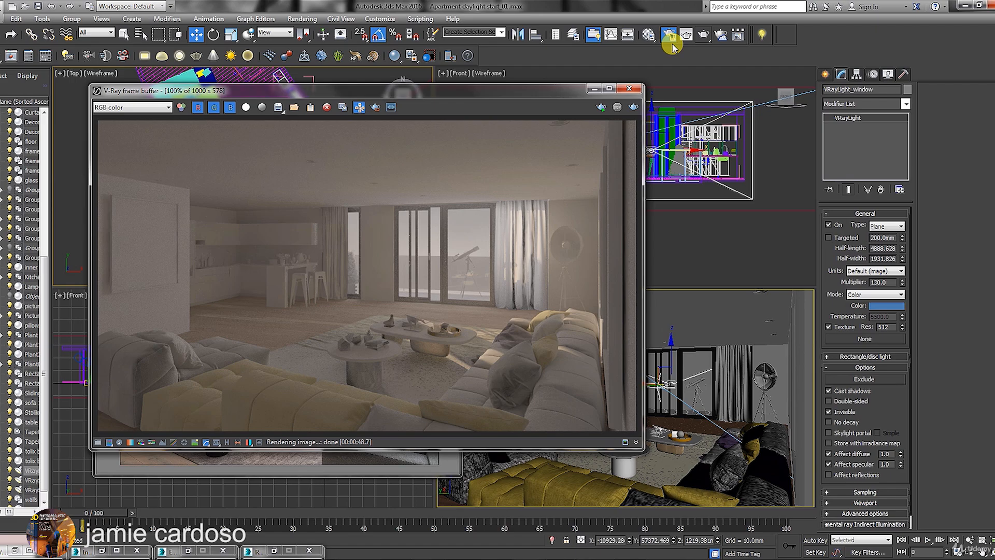
pyautogui.click(703, 35)
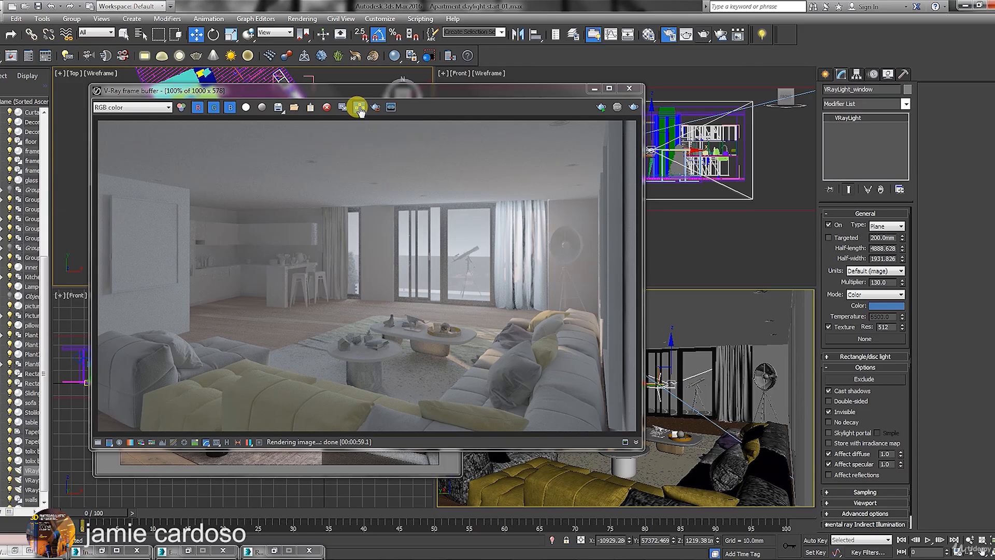
# Select the curtain beside the windows in the Front view and examine it alongside the rendered image
pyautogui.moveTo(365, 93); pyautogui.dragTo(382, 195)
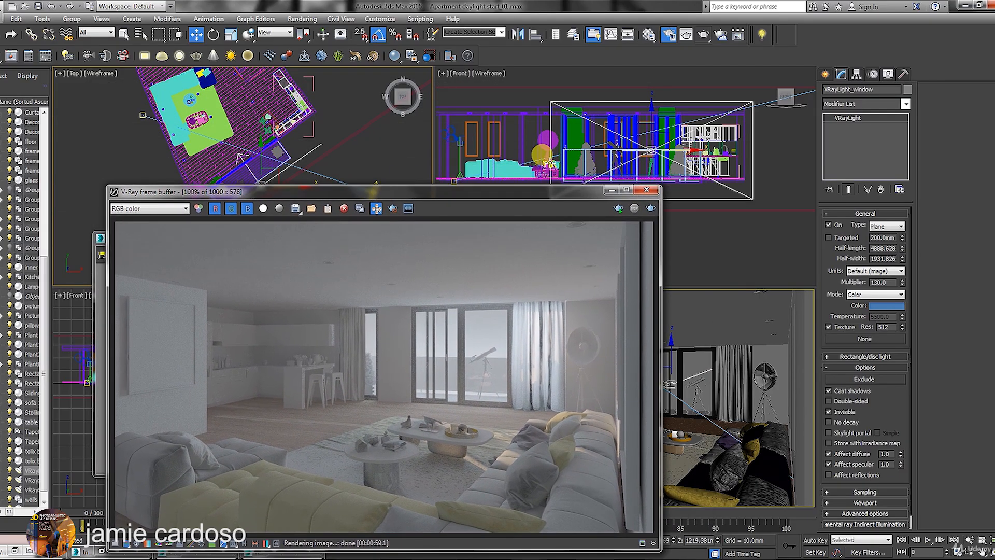
pyautogui.click(626, 147)
pyautogui.moveTo(626, 147); pyautogui.dragTo(630, 142, button='middle')
pyautogui.scroll(3, 630, 142)
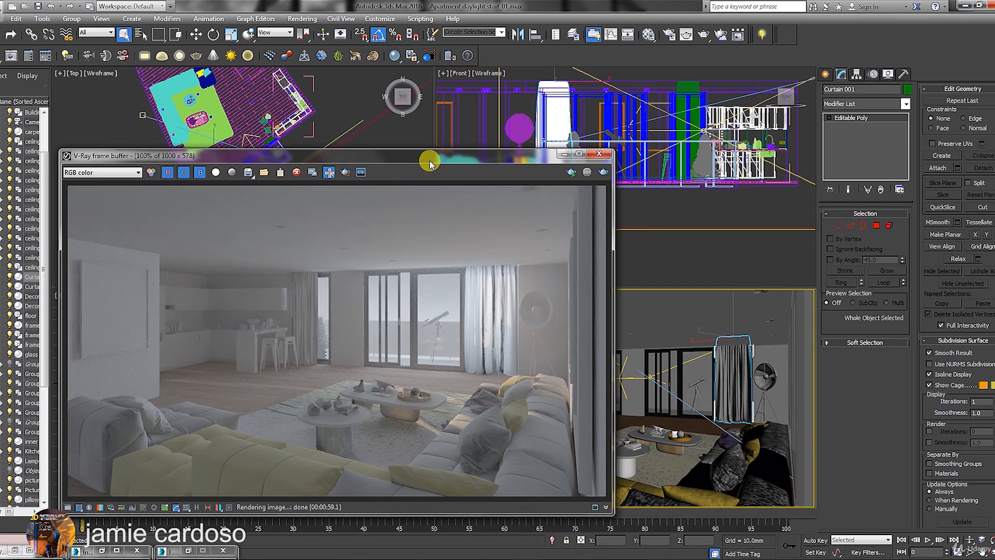
pyautogui.moveTo(429, 162); pyautogui.dragTo(439, 93)
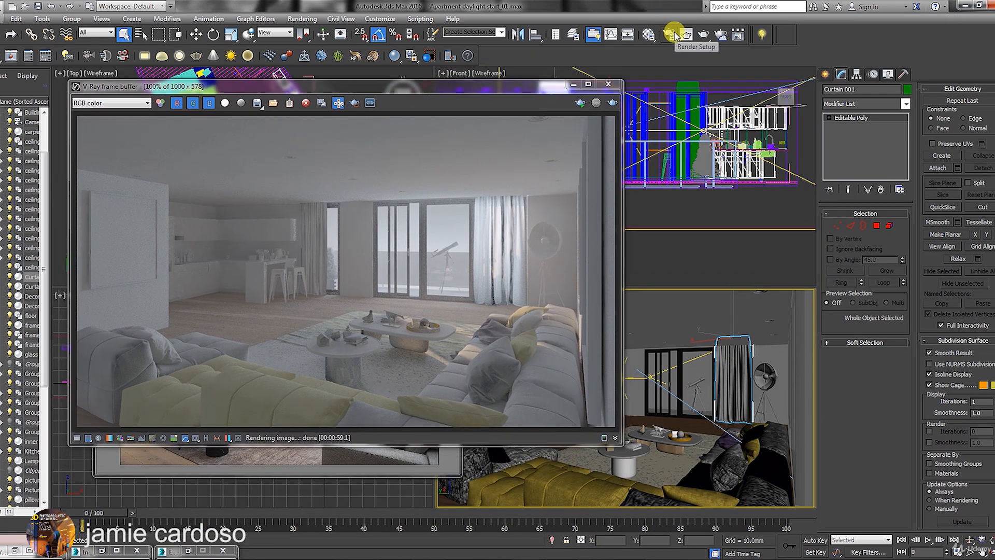
# Set the V-Ray color mapping mode to Color mapping only (no gamma) in the render settings
pyautogui.click(673, 35)
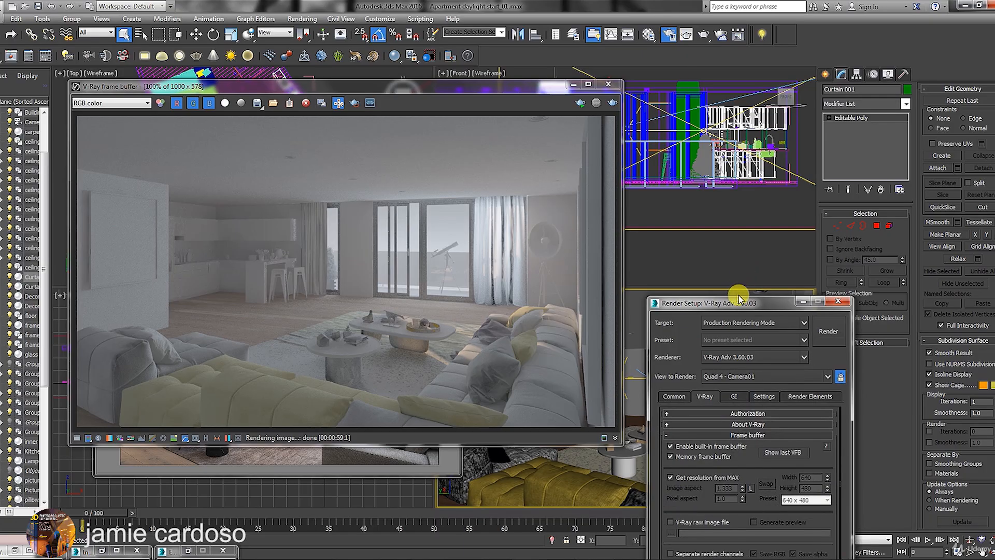
pyautogui.moveTo(739, 298); pyautogui.dragTo(743, 57)
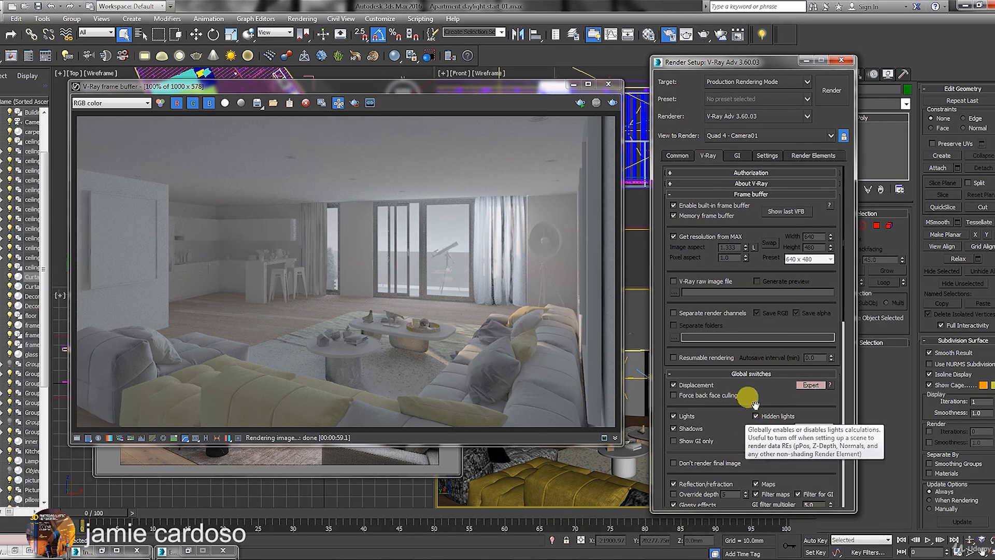
pyautogui.moveTo(755, 405); pyautogui.dragTo(768, 108)
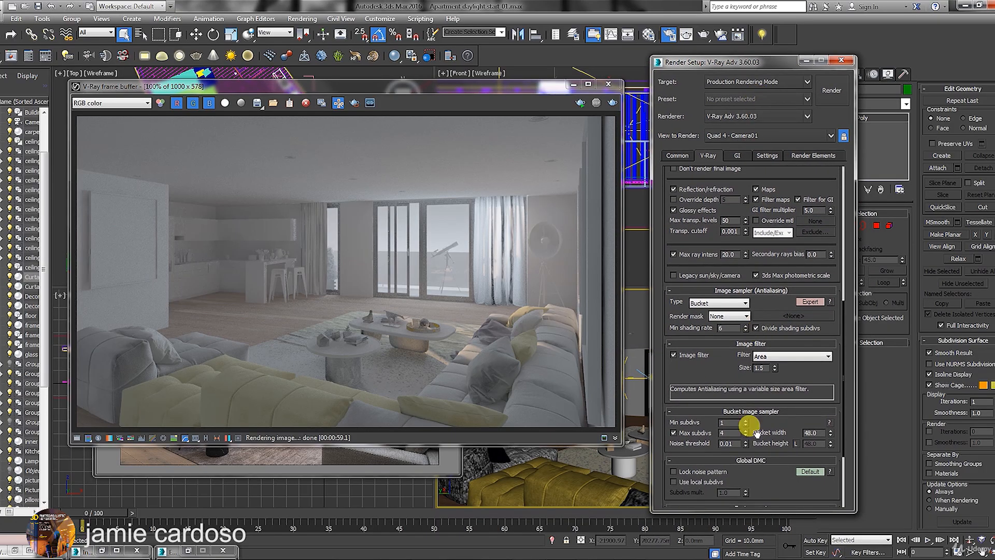
pyautogui.moveTo(757, 433); pyautogui.dragTo(782, 333)
pyautogui.click(798, 477)
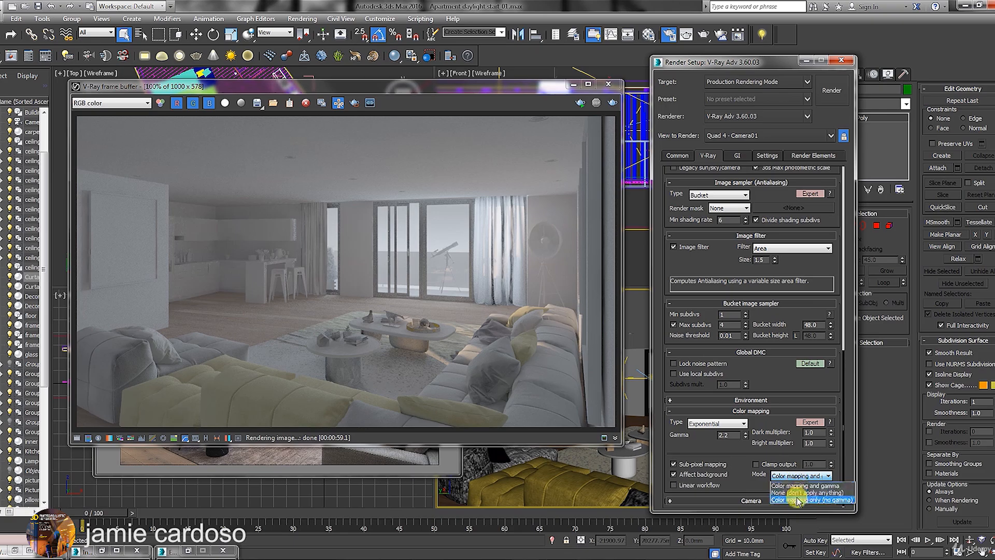
pyautogui.click(798, 500)
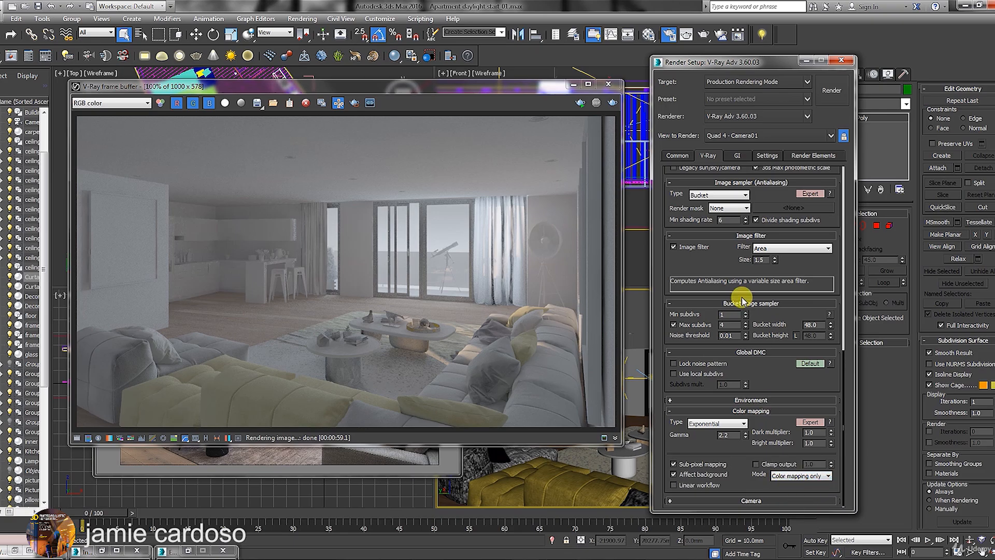
# Render the camera view with the changed color mapping, and move the rendered image and render settings clear of the viewports
pyautogui.click(829, 93)
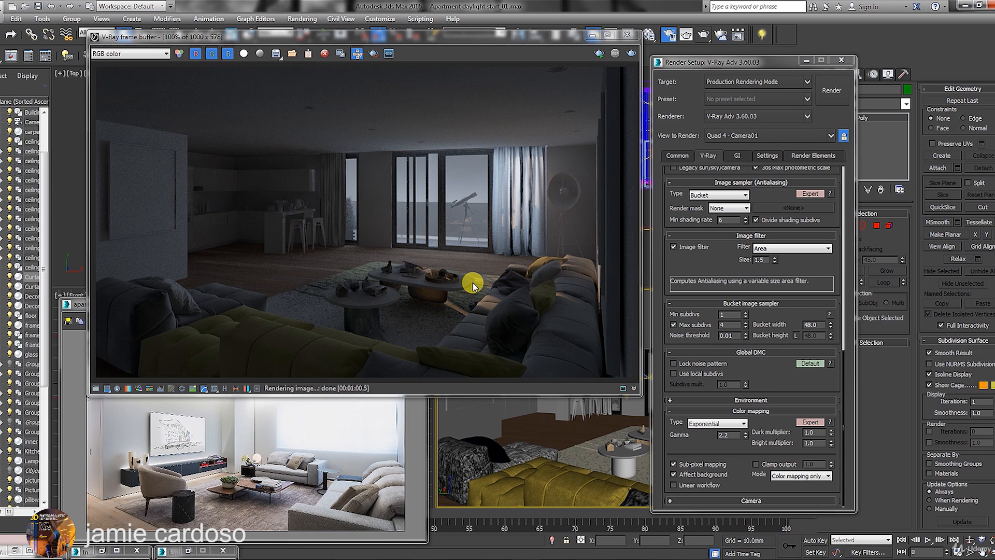
pyautogui.moveTo(502, 36); pyautogui.dragTo(488, 275)
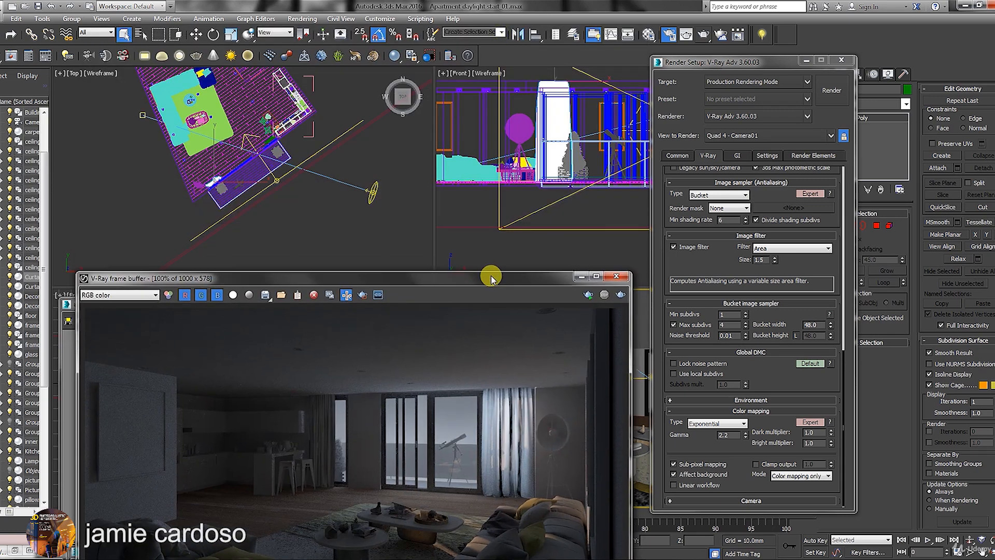
pyautogui.moveTo(715, 61); pyautogui.dragTo(766, 267)
# Maximize the Top view and select the Building outside object in front of the windows
pyautogui.scroll(-3, 318, 168)
pyautogui.click(993, 552)
pyautogui.moveTo(520, 281); pyautogui.dragTo(366, 271)
pyautogui.moveTo(728, 268); pyautogui.dragTo(733, 358)
pyautogui.moveTo(626, 281); pyautogui.dragTo(655, 219, button='middle')
pyautogui.scroll(-2, 598, 191)
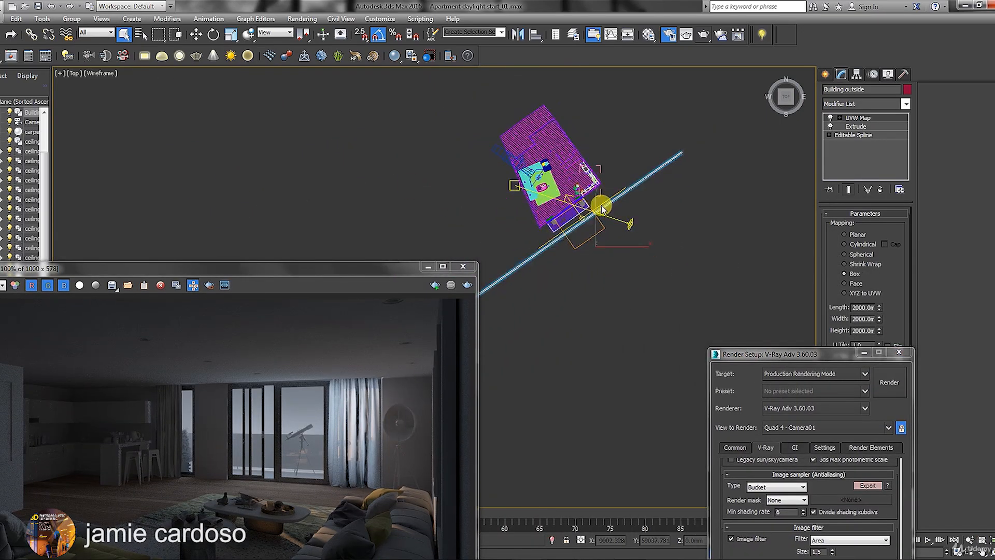
# Draw a straight line spline with snapping along the full length of the outside building in the Top view
pyautogui.click(826, 76)
pyautogui.click(841, 92)
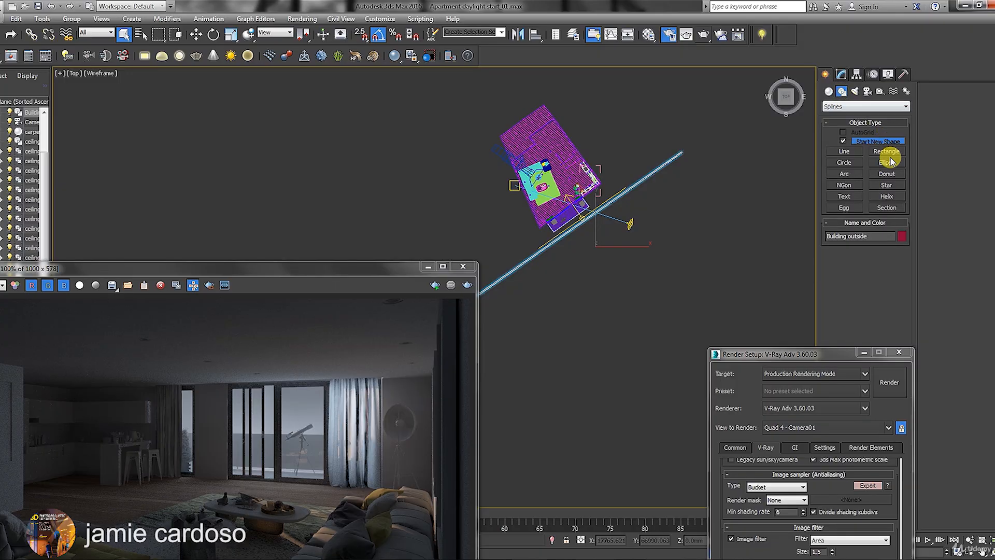
pyautogui.click(847, 151)
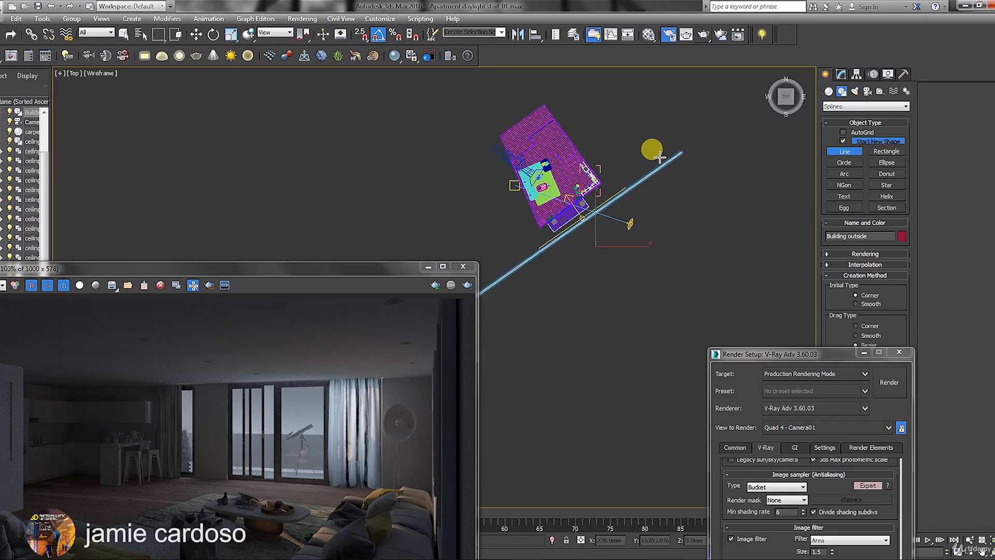
pyautogui.moveTo(653, 148); pyautogui.dragTo(675, 127, button='middle')
pyautogui.click(361, 34)
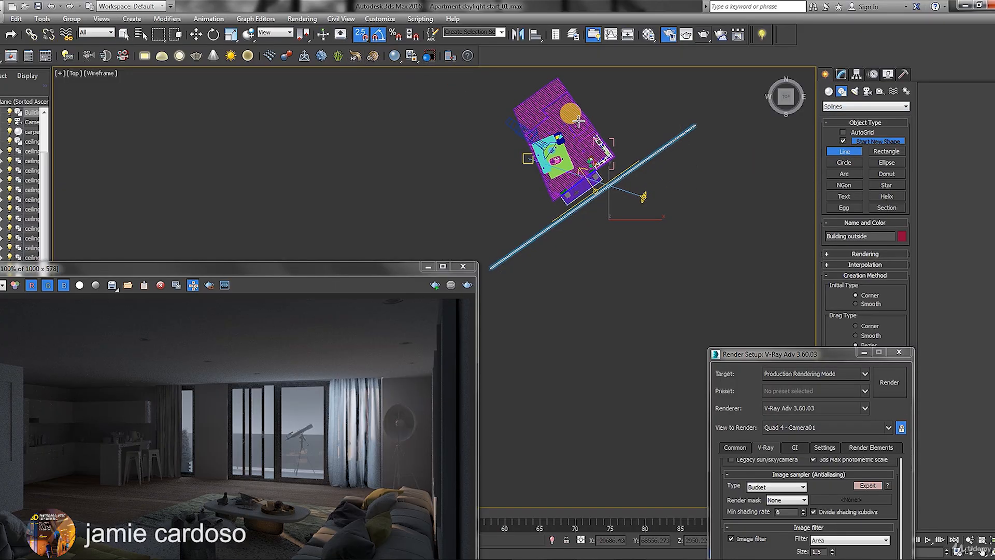
pyautogui.click(695, 125)
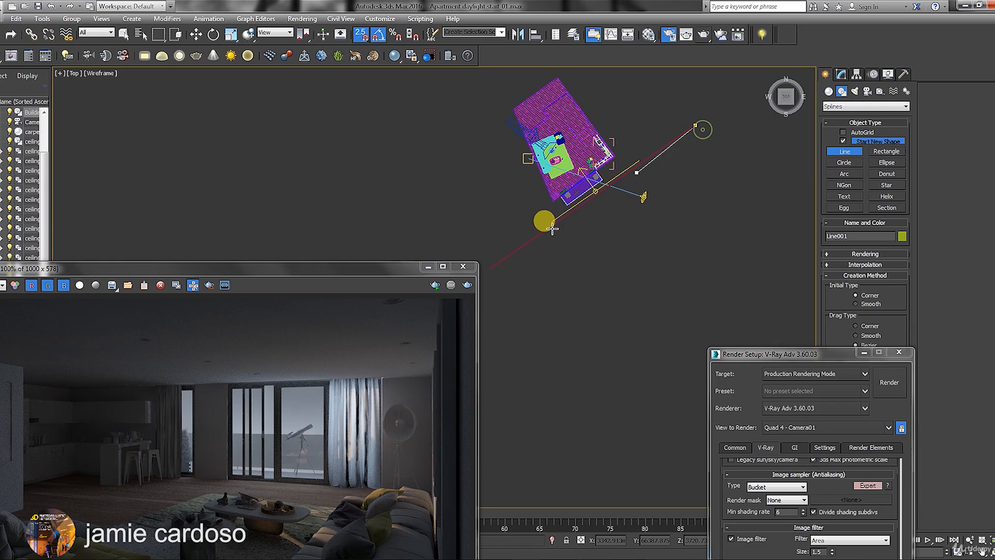
pyautogui.click(494, 270)
pyautogui.rightClick(514, 271)
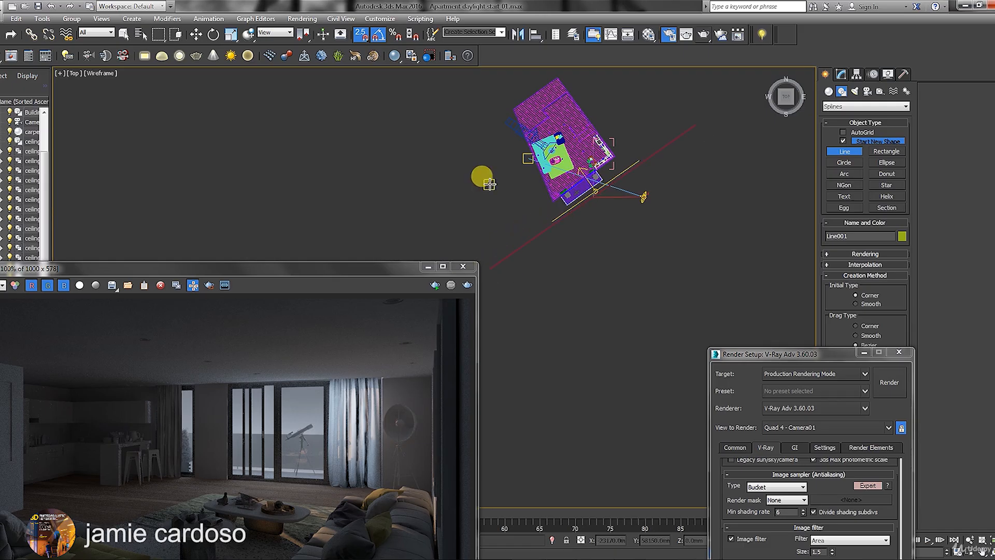
pyautogui.rightClick(490, 185)
# Set the Move reference coordinates to Local and shift the new line outward, clear of the outside building
pyautogui.click(194, 35)
pyautogui.click(274, 33)
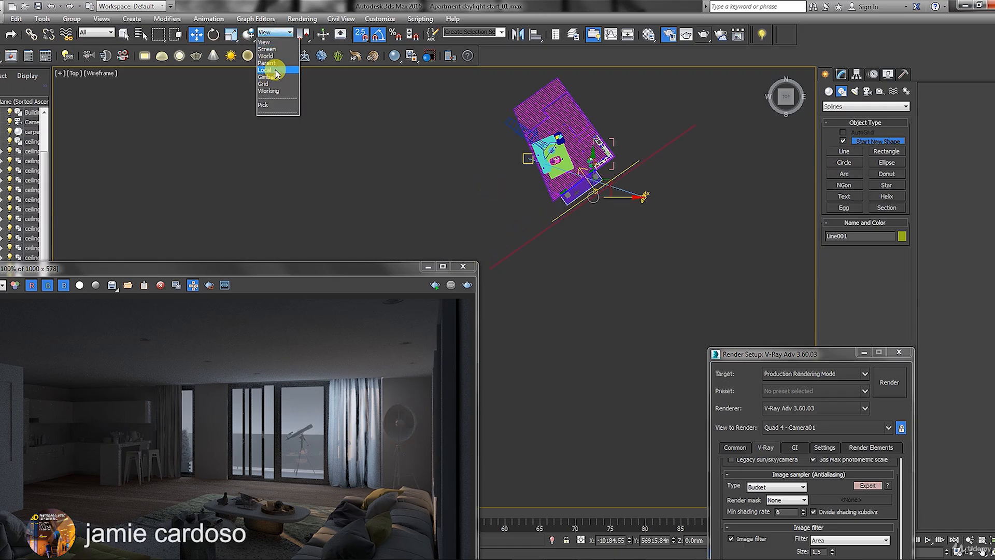
pyautogui.click(270, 72)
pyautogui.scroll(3, 611, 192)
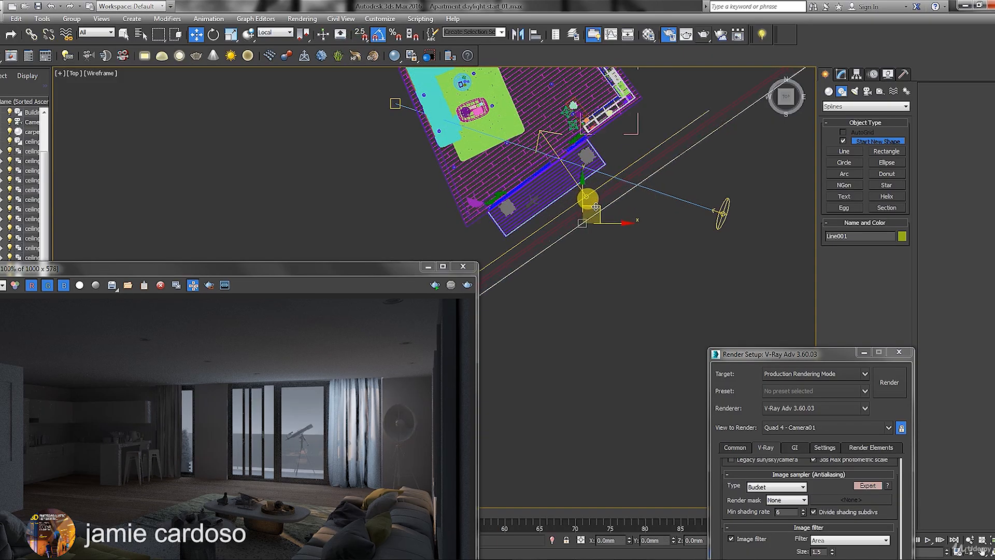
pyautogui.scroll(-3, 597, 206)
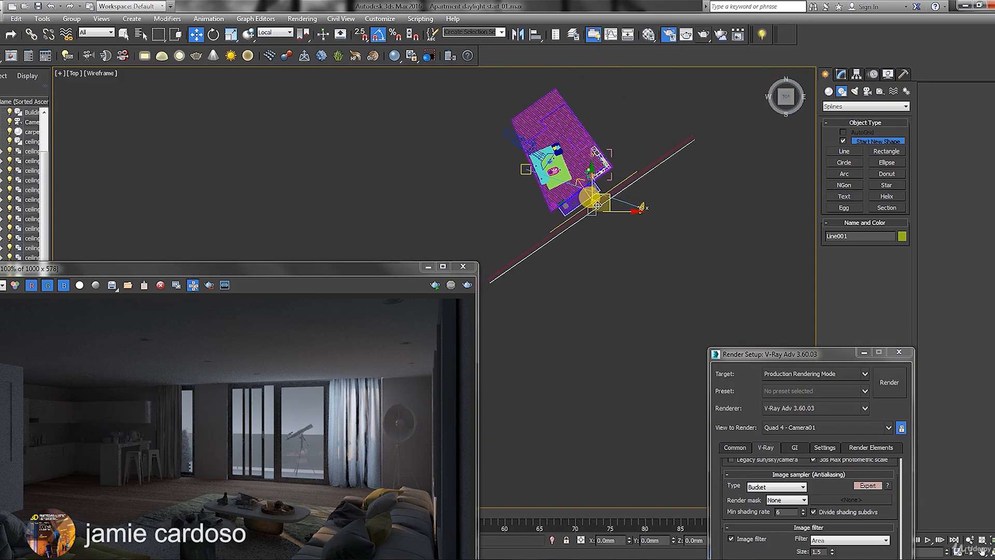
# Outline the line's spline into a thin closed strip about as thick as the outside building
pyautogui.click(841, 75)
pyautogui.click(879, 250)
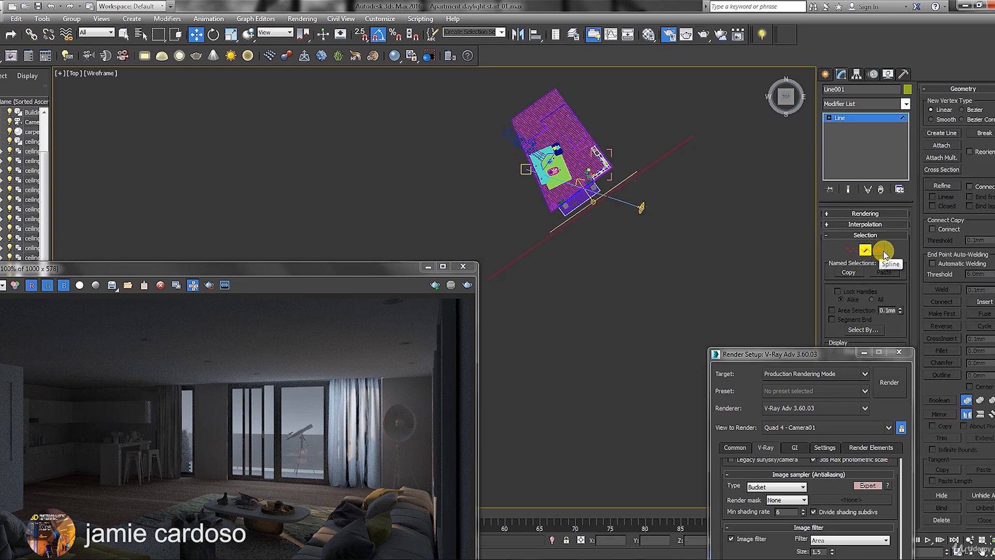
pyautogui.moveTo(809, 354); pyautogui.dragTo(638, 394)
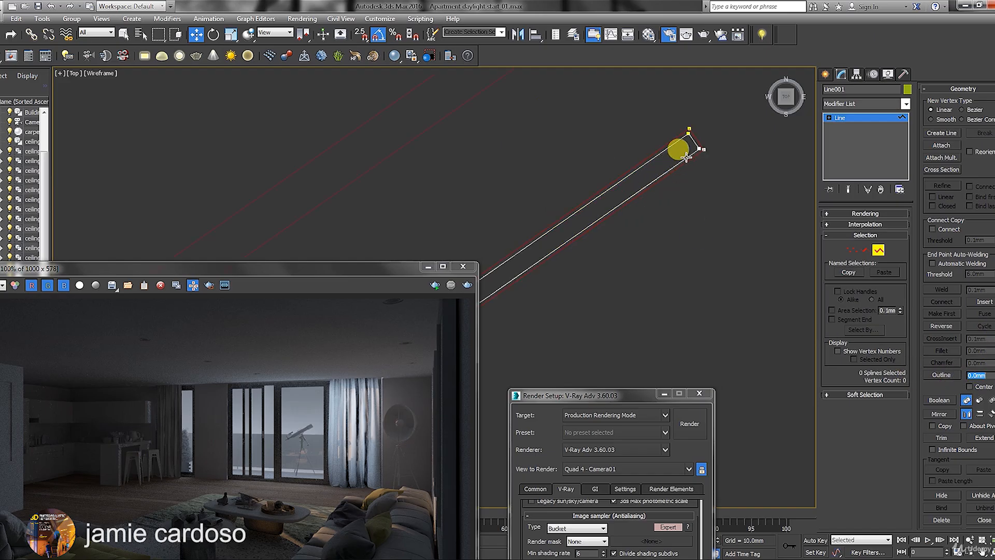
pyautogui.moveTo(681, 150); pyautogui.dragTo(661, 171, button='middle')
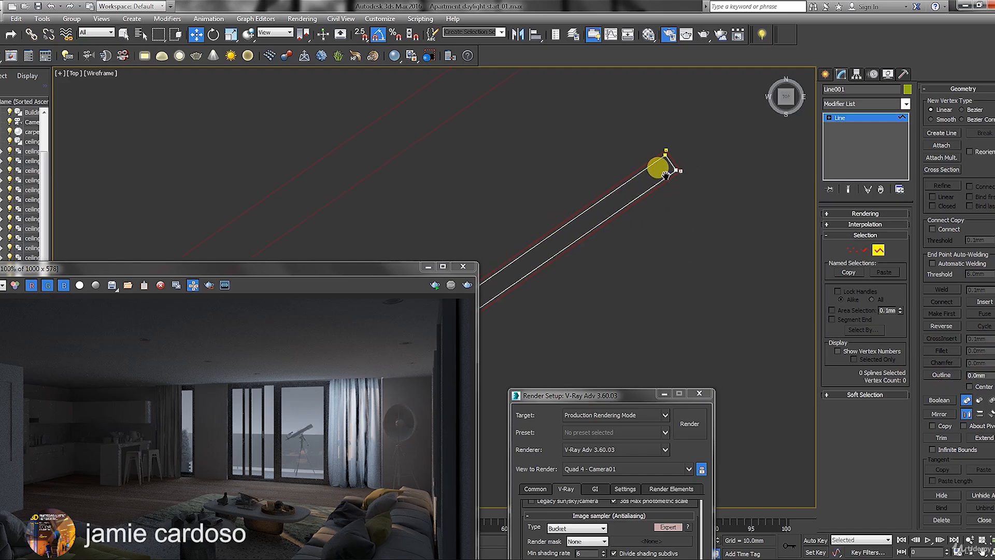
# Leave spline editing and add an Extrude modifier to the outlined strip
pyautogui.click(825, 76)
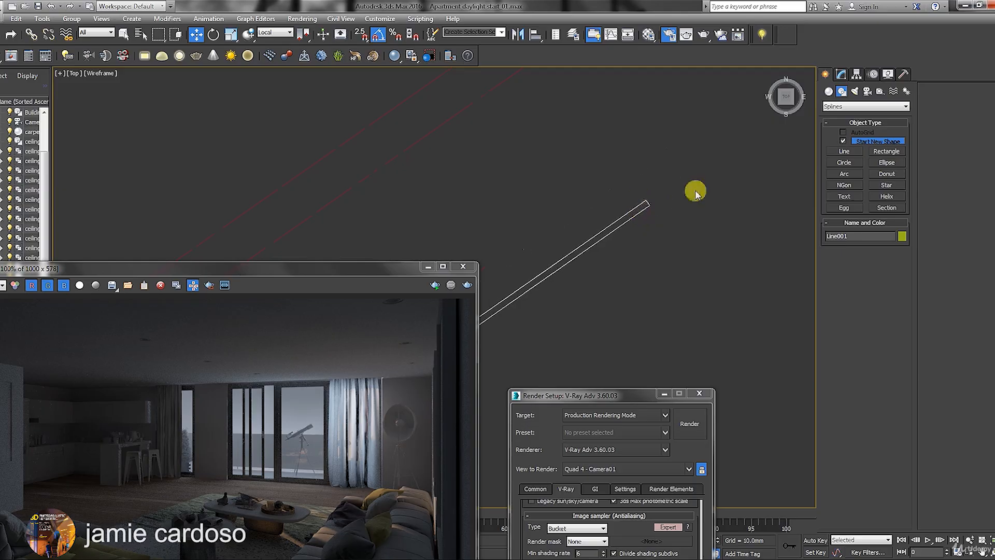
pyautogui.click(843, 76)
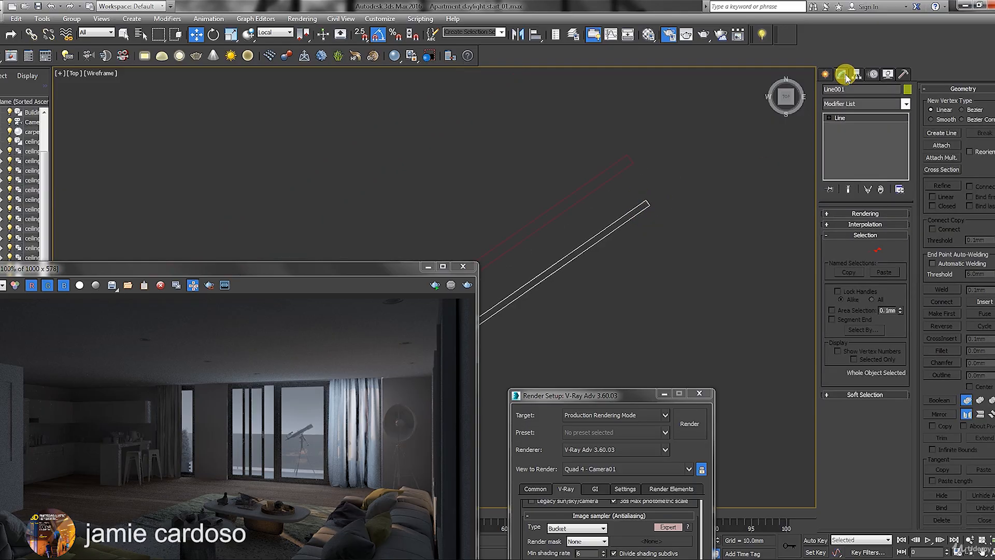
pyautogui.click(907, 104)
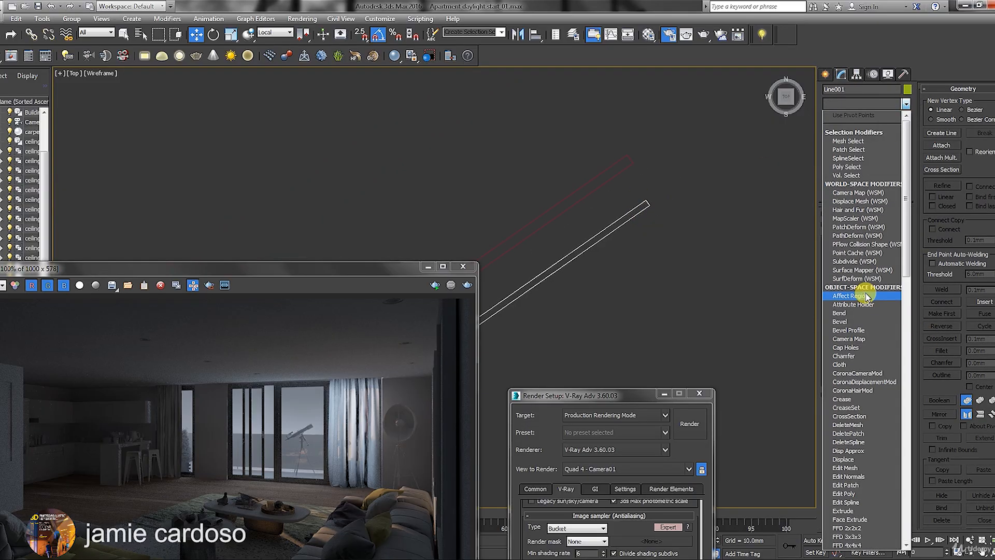
pyautogui.press('e')
pyautogui.click(844, 158)
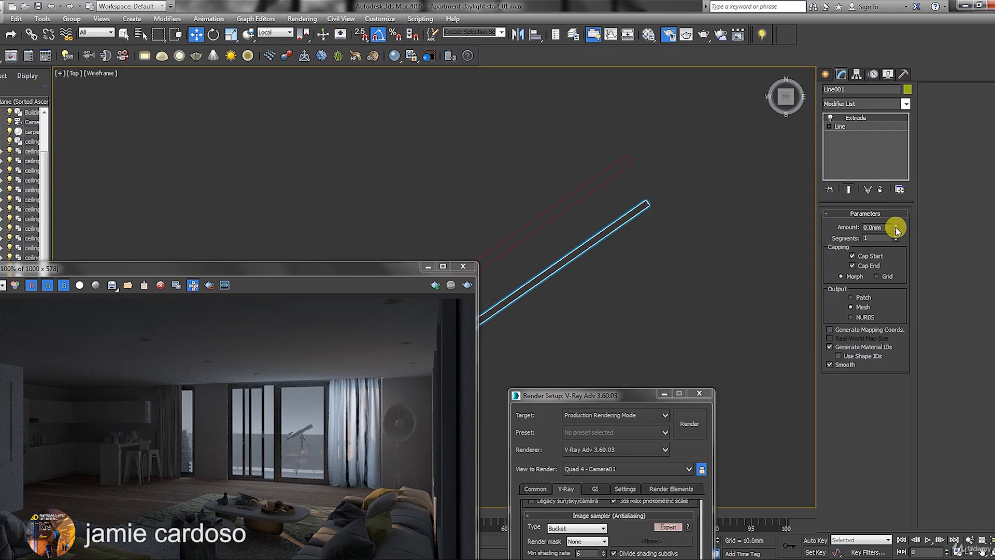
# Raise the strip's Extrude amount to roughly the outside building's height in the Front view, and delete the trial shape
pyautogui.moveTo(896, 229); pyautogui.dragTo(894, 197)
pyautogui.scroll(-8, 612, 215)
pyautogui.press('f')
pyautogui.scroll(2, 403, 206)
pyautogui.moveTo(404, 206); pyautogui.dragTo(442, 170, button='middle')
pyautogui.moveTo(896, 228); pyautogui.dragTo(921, 68)
pyautogui.moveTo(502, 149); pyautogui.dragTo(490, 148, button='middle')
pyautogui.moveTo(490, 165); pyautogui.dragTo(490, 183)
pyautogui.moveTo(897, 229); pyautogui.dragTo(859, 62)
pyautogui.scroll(2, 630, 218)
pyautogui.press('Delete')
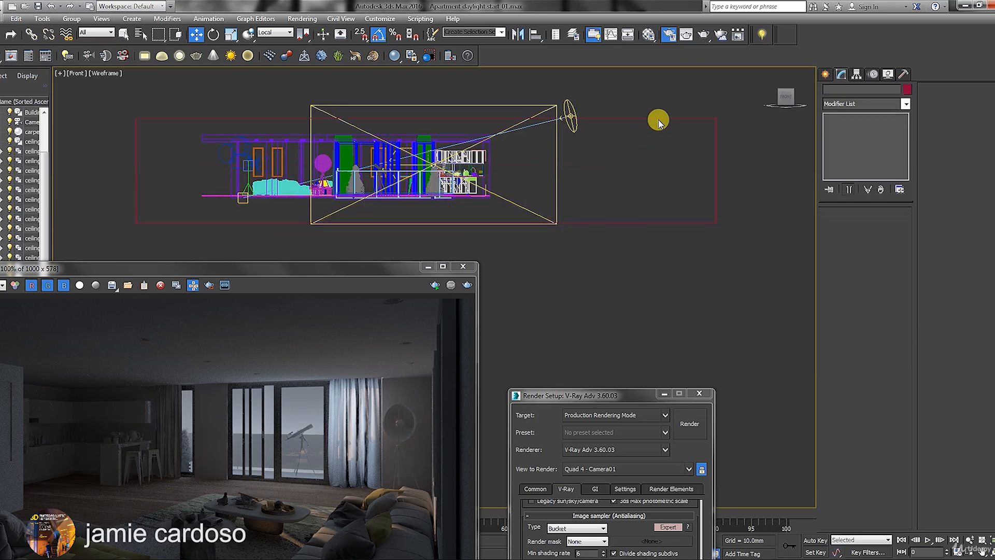
# Select the existing Building outside object and display it shaded in an angled orthographic view
pyautogui.click(655, 119)
pyautogui.scroll(-3, 609, 151)
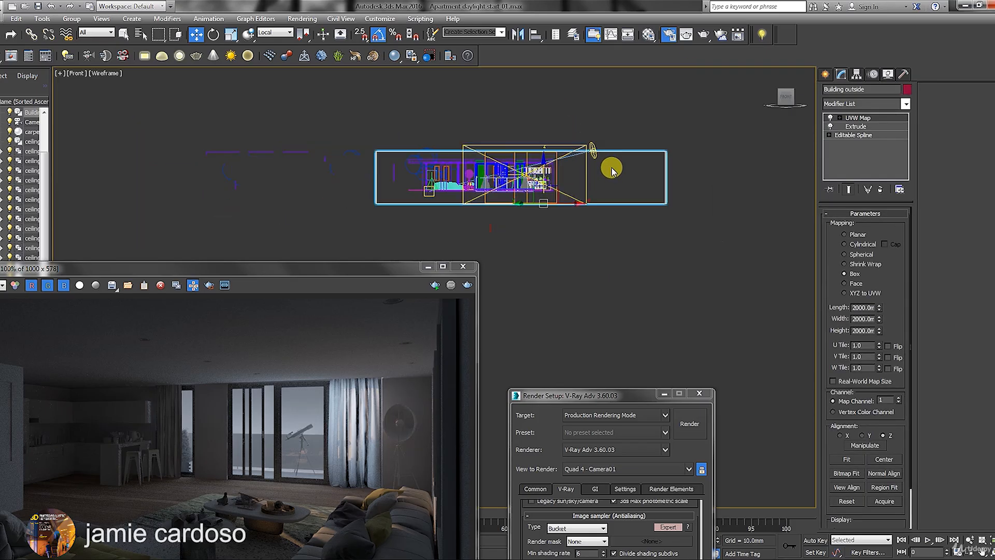
pyautogui.moveTo(608, 171)
pyautogui.keyDown('alt'); pyautogui.mouseDown(button='middle')
pyautogui.moveTo(591, 159)
pyautogui.moveTo(451, 213)
pyautogui.moveTo(617, 232)
pyautogui.moveTo(554, 184)
pyautogui.moveTo(451, 207)
pyautogui.mouseUp(button='middle'); pyautogui.keyUp('alt')
pyautogui.click(134, 76)
pyautogui.click(155, 97)
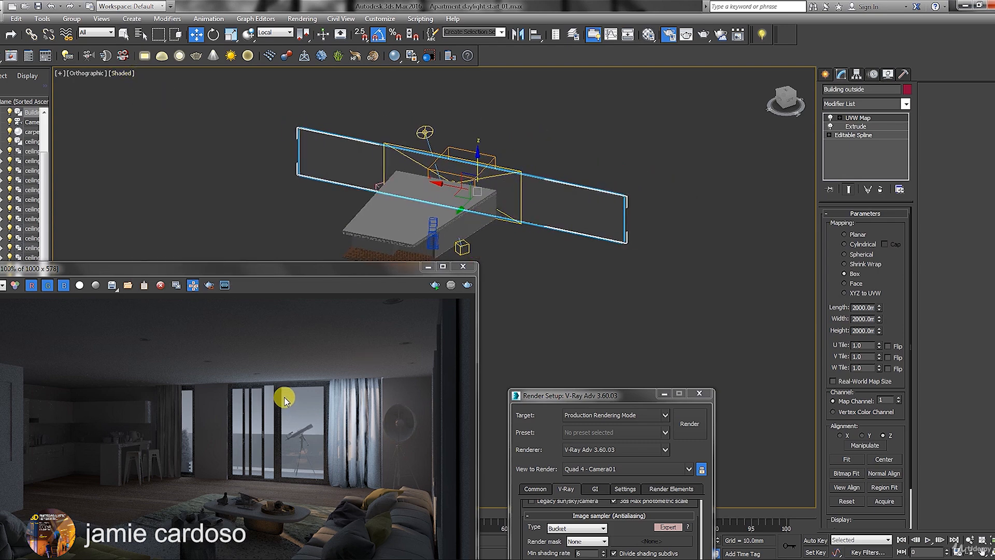
# Open the Material Editor, condense its material slots and move it clear of the selected building
pyautogui.click(647, 37)
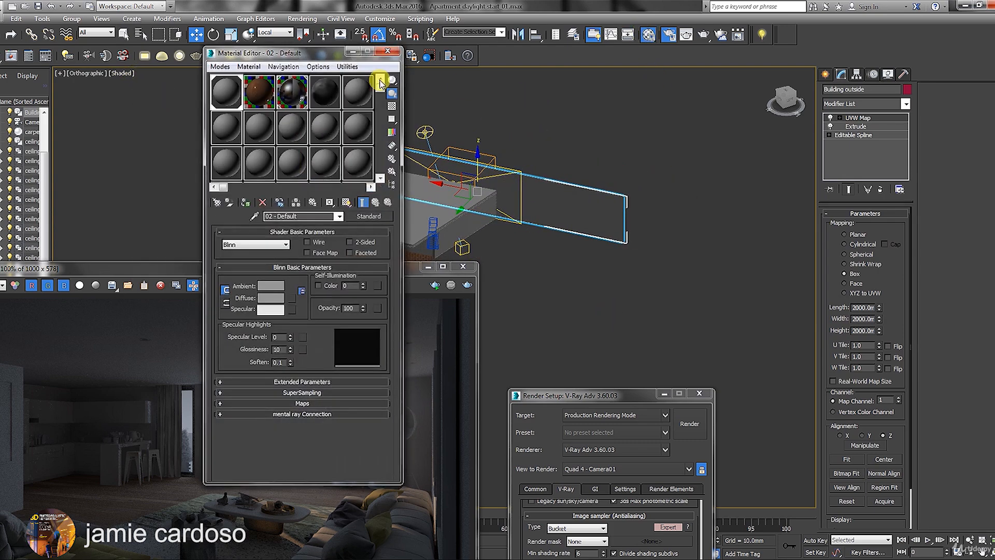
pyautogui.click(348, 66)
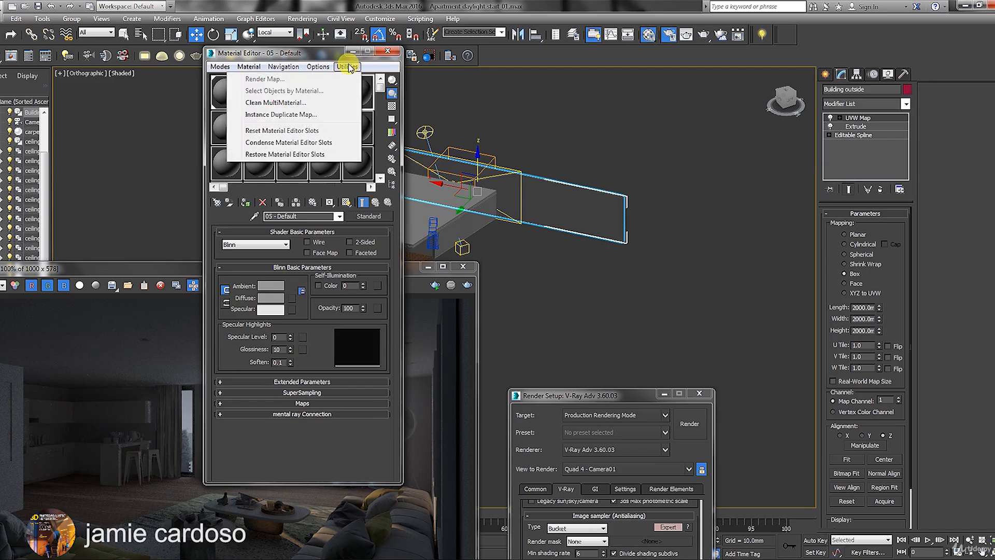
pyautogui.click(288, 142)
pyautogui.moveTo(470, 186); pyautogui.dragTo(553, 191, button='middle')
pyautogui.moveTo(321, 54); pyautogui.dragTo(237, 75)
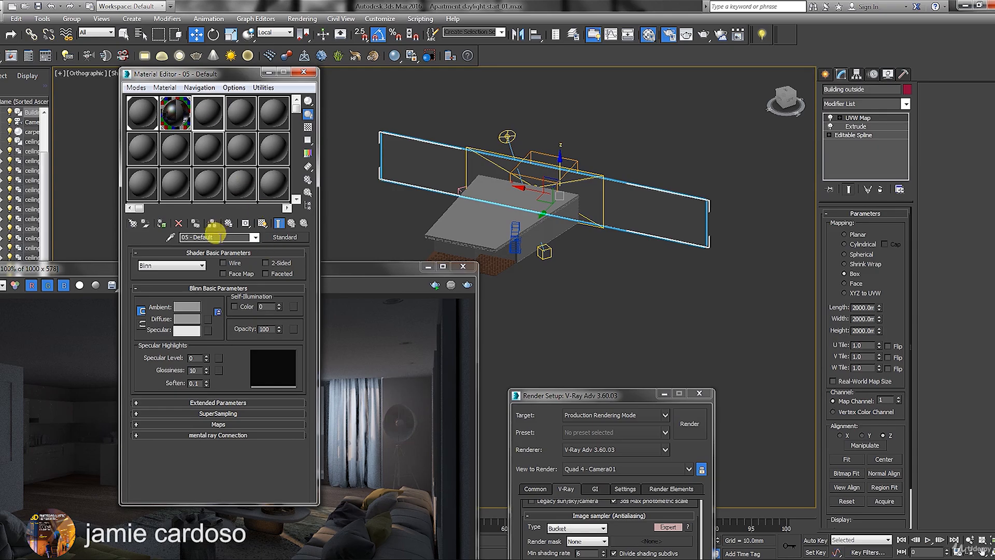
# Copy the object's name to the unused material, naming it Building outside, and change its type to VRayMtl
pyautogui.click(840, 87)
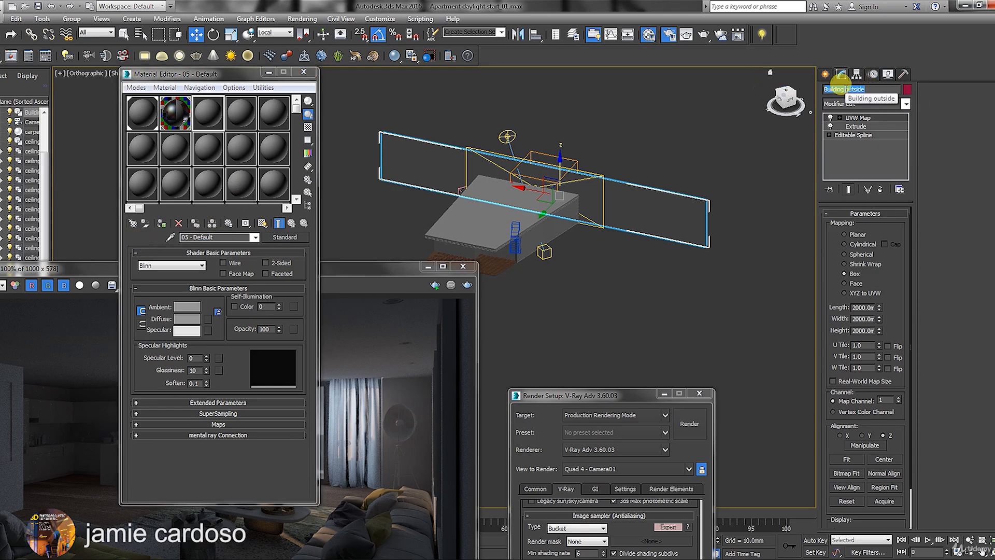
pyautogui.rightClick(841, 87)
pyautogui.click(755, 127)
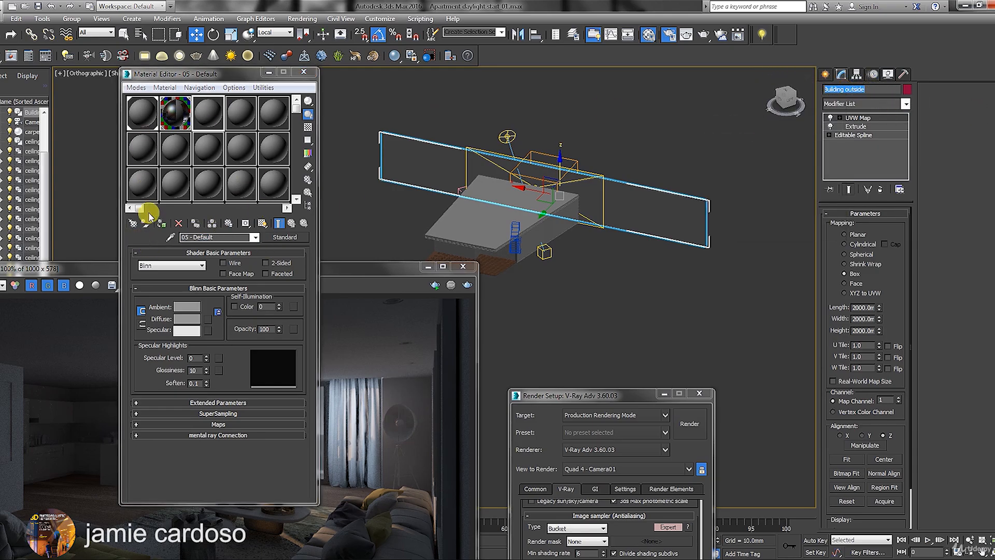
pyautogui.click(210, 237)
pyautogui.rightClick(200, 238)
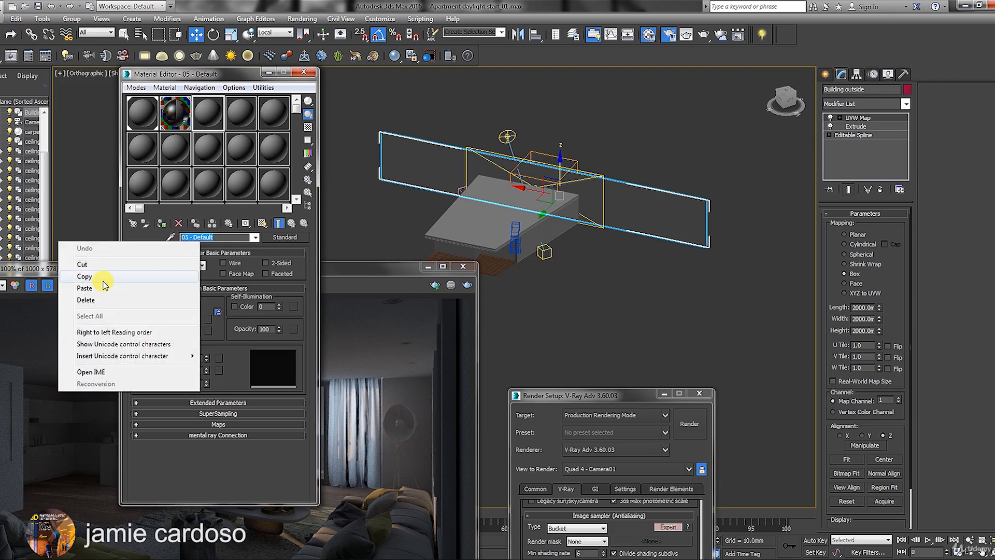
pyautogui.click(85, 287)
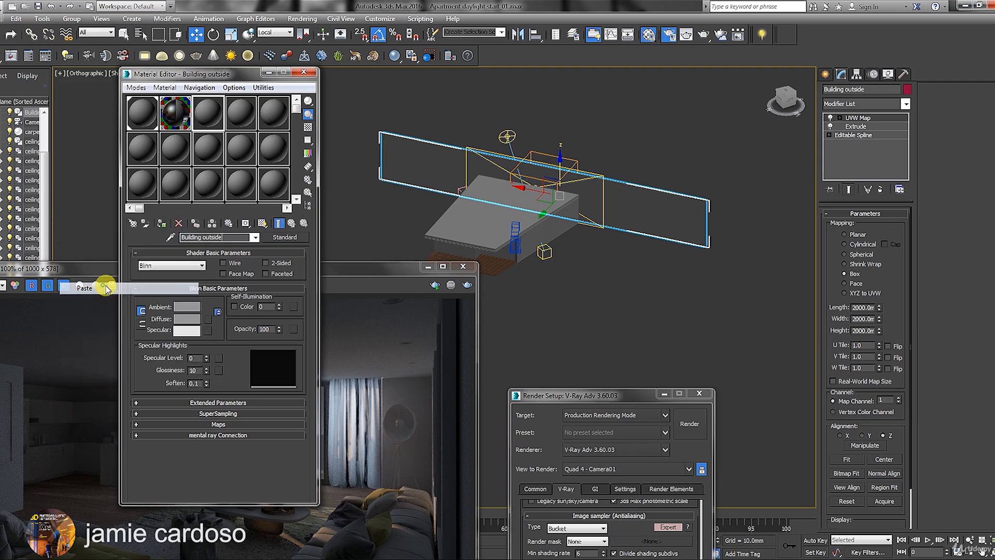
pyautogui.click(285, 238)
pyautogui.doubleClick(498, 367)
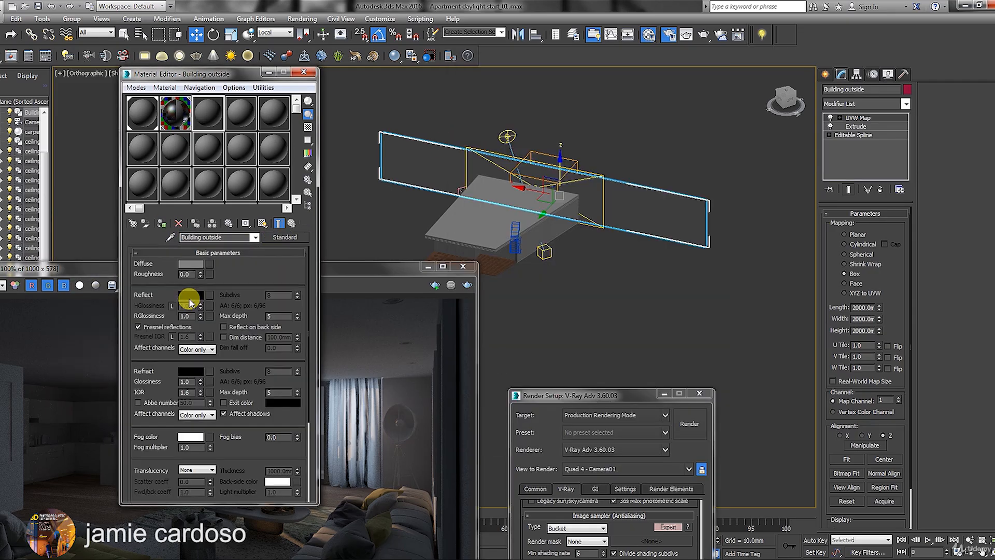
# Preview the BuildingsHighRise0328_1_seamless_M image and load it as the Bitmap diffuse map of the Building outside material
pyautogui.click(209, 265)
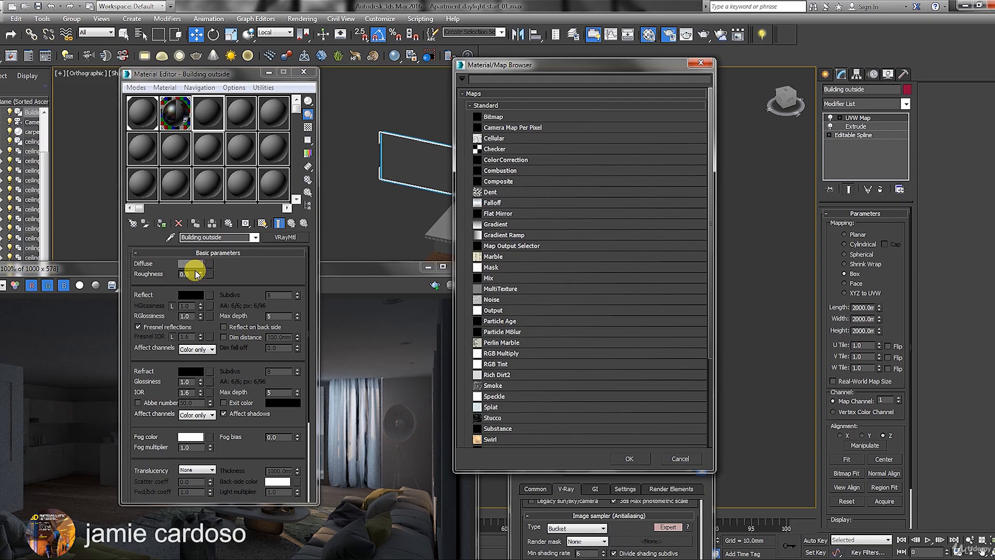
pyautogui.doubleClick(501, 123)
pyautogui.moveTo(573, 82); pyautogui.dragTo(578, 111)
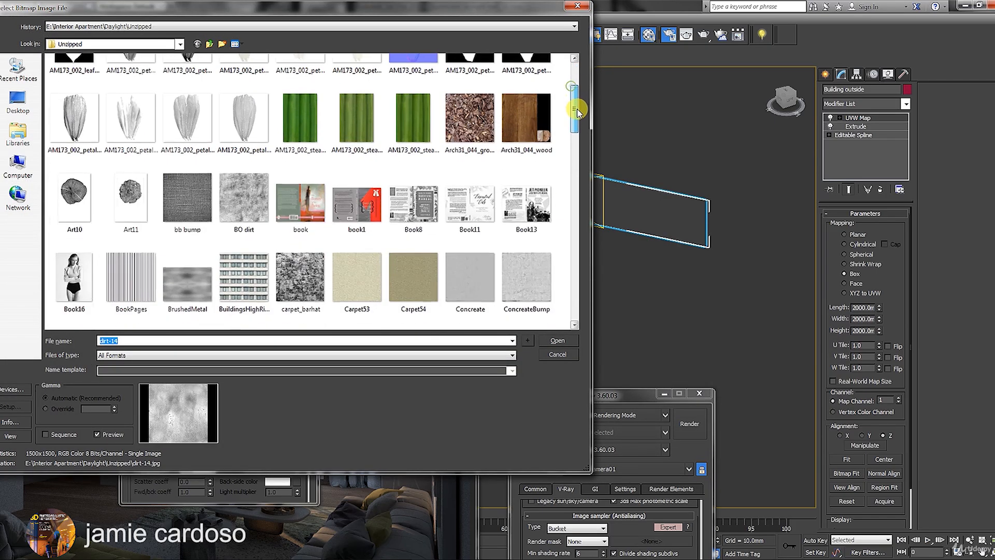
pyautogui.scroll(-1, 578, 111)
pyautogui.click(262, 227)
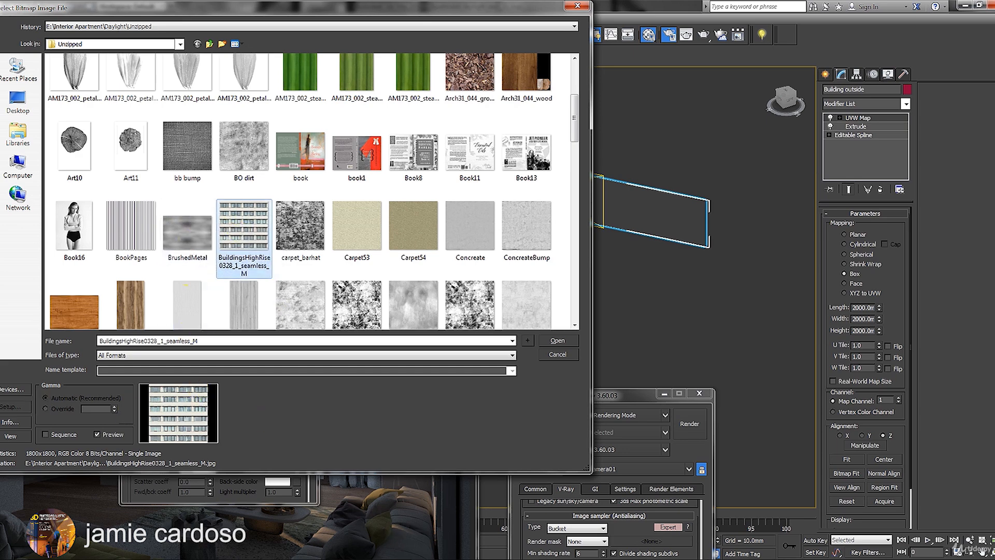
pyautogui.click(11, 438)
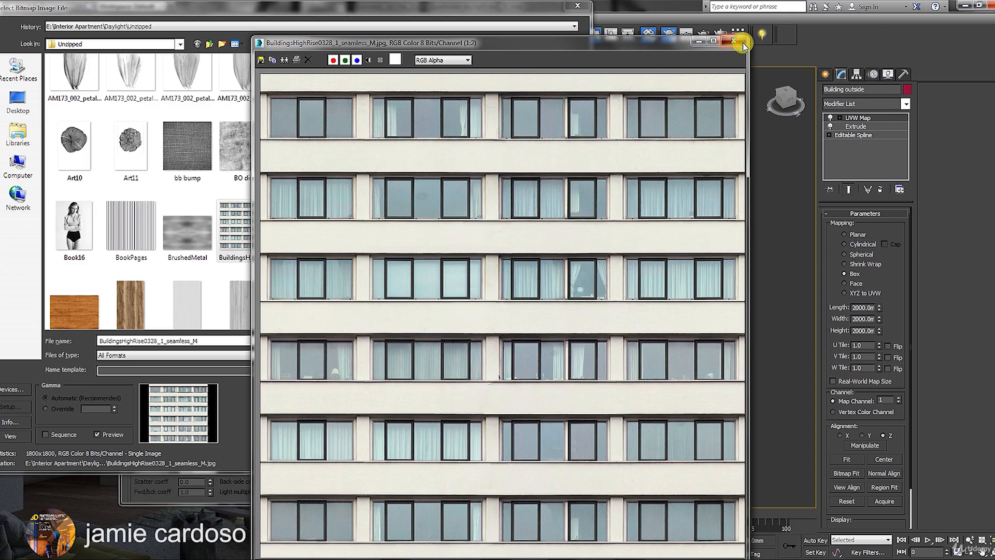
pyautogui.click(736, 40)
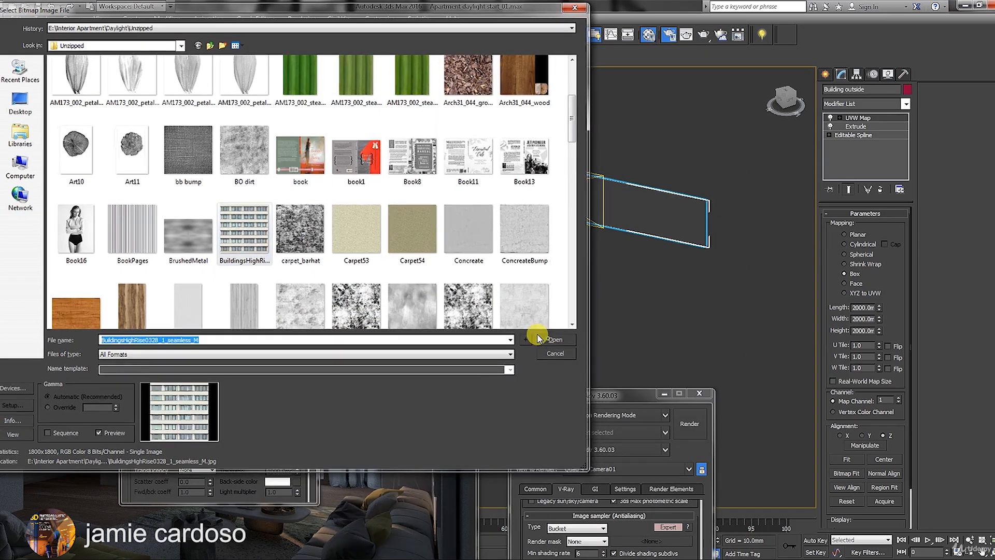
pyautogui.click(534, 340)
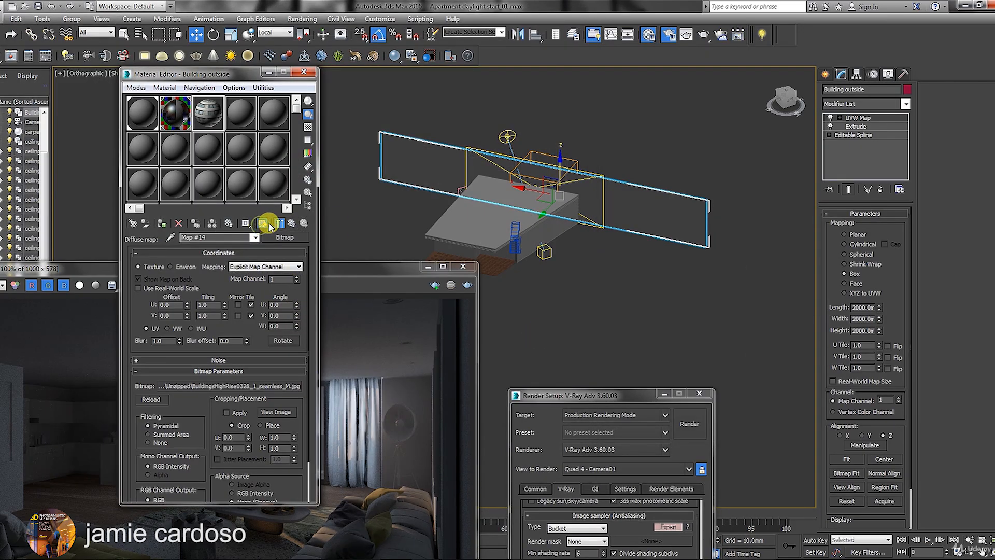
# Assign the Building outside material to the selected building and restore the four-viewport layout
pyautogui.click(162, 226)
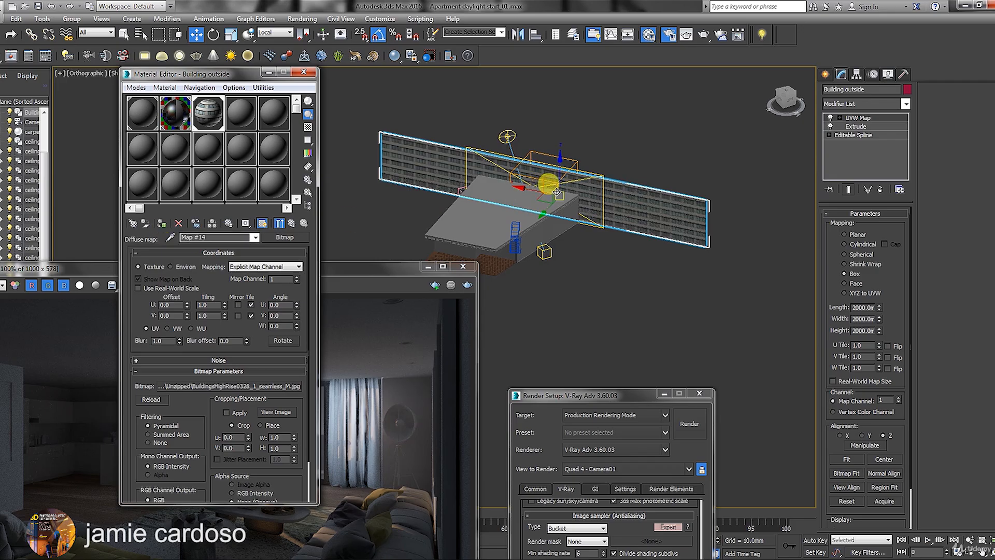
pyautogui.scroll(3, 557, 192)
pyautogui.click(827, 75)
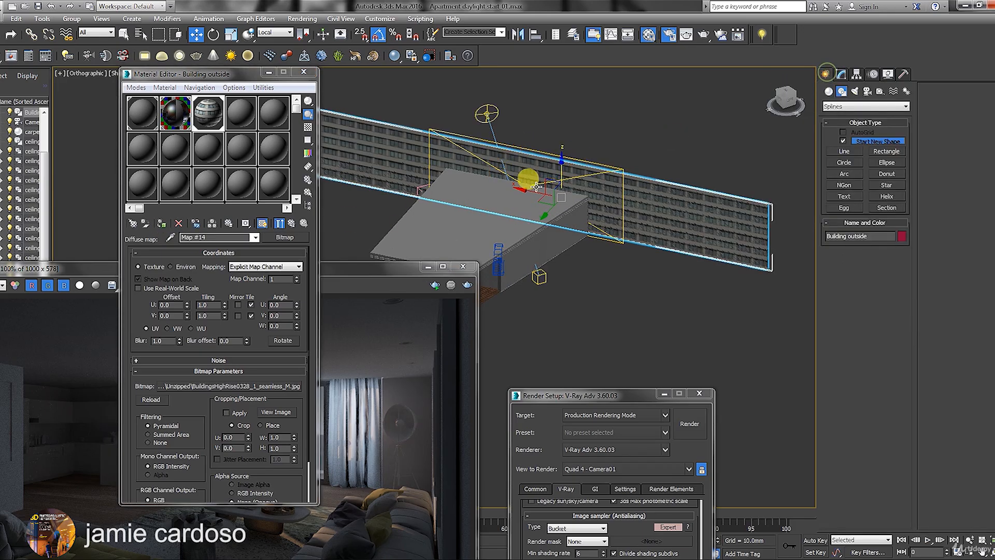
pyautogui.scroll(4, 676, 177)
pyautogui.click(985, 551)
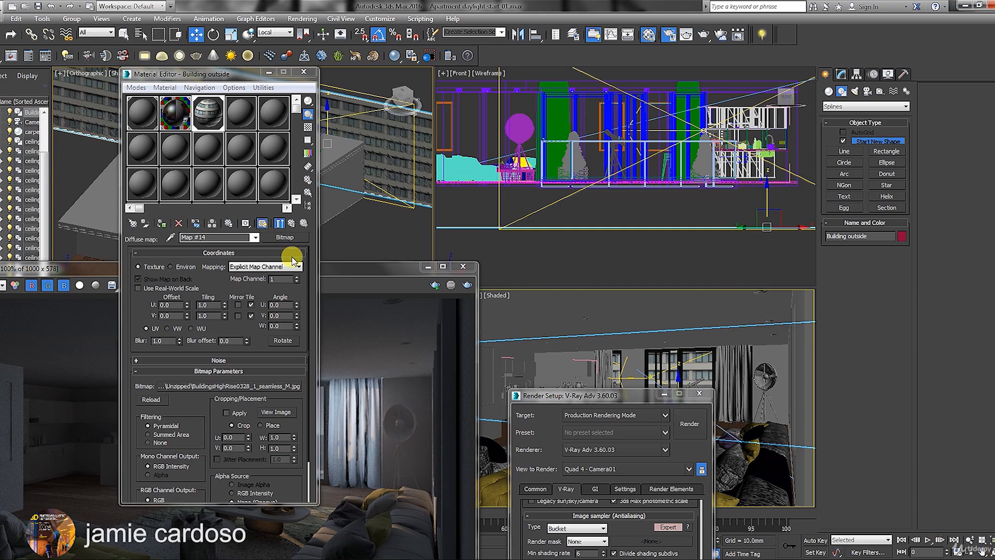
# Copy the Building outside material's diffuse map, paste it as an instance into its self-illumination slot, and set Mult to 2.0
pyautogui.click(291, 223)
pyautogui.rightClick(210, 269)
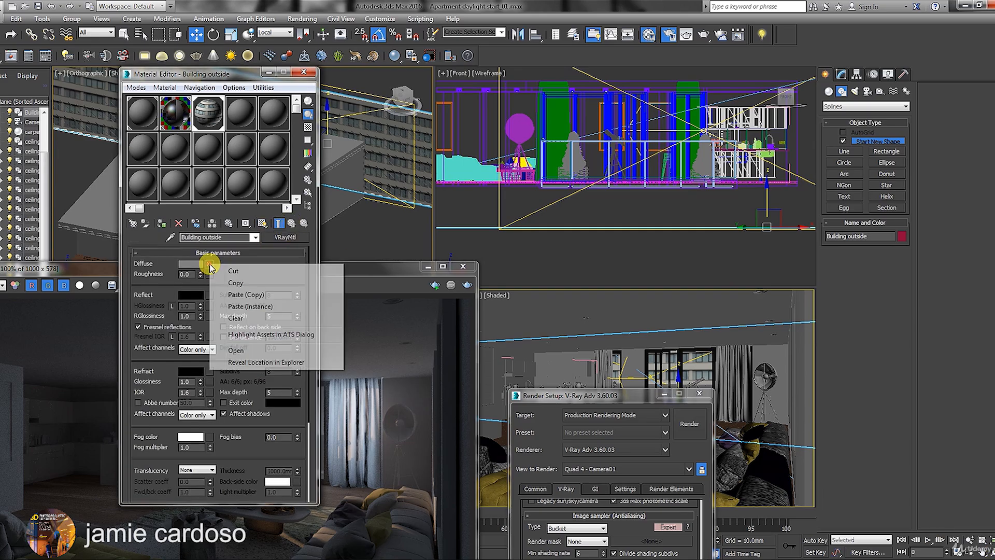
pyautogui.click(243, 284)
pyautogui.moveTo(258, 439); pyautogui.dragTo(256, 409)
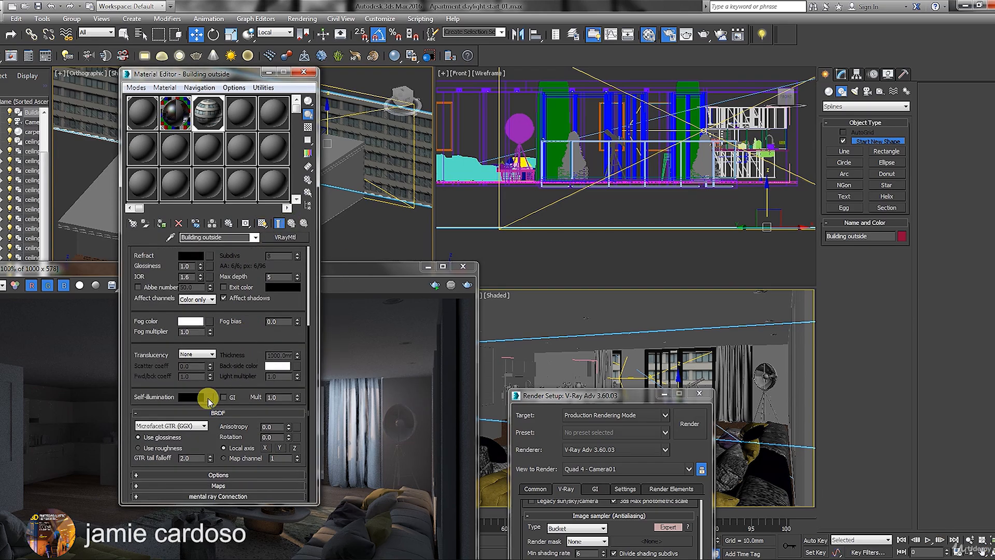
pyautogui.rightClick(210, 398)
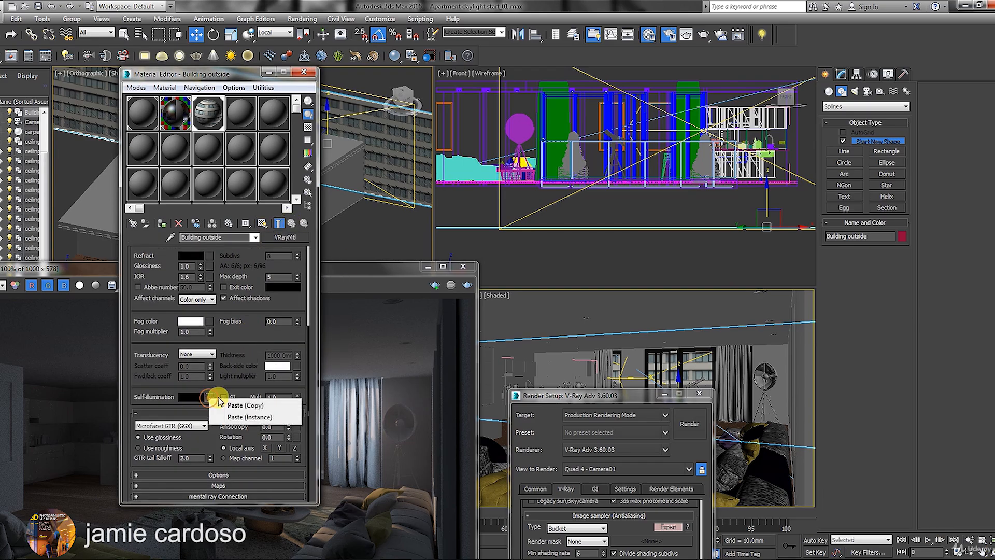
pyautogui.click(242, 418)
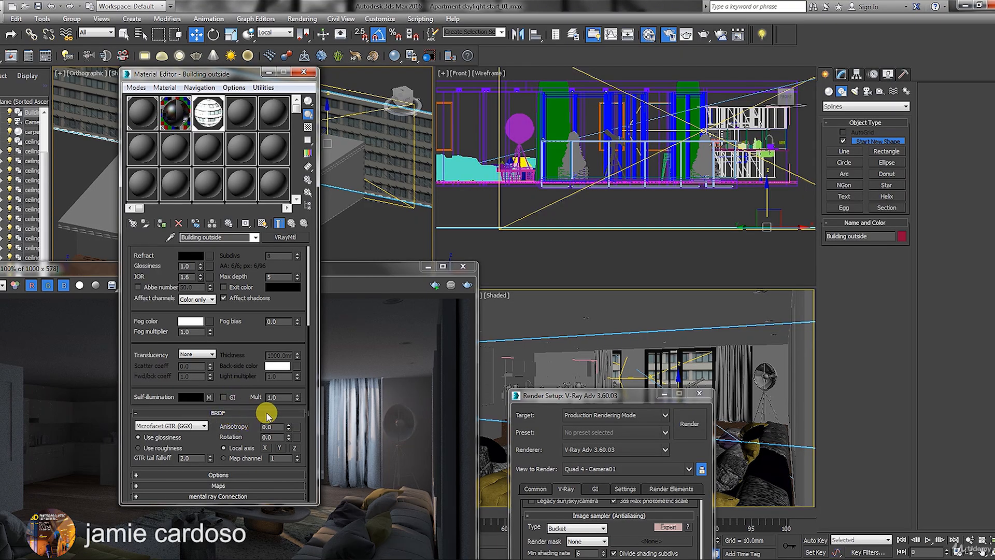
pyautogui.doubleClick(274, 397)
# Render the Camera01 view with the textured building and place the frame buffer beside the reference photo
pyautogui.click(502, 300)
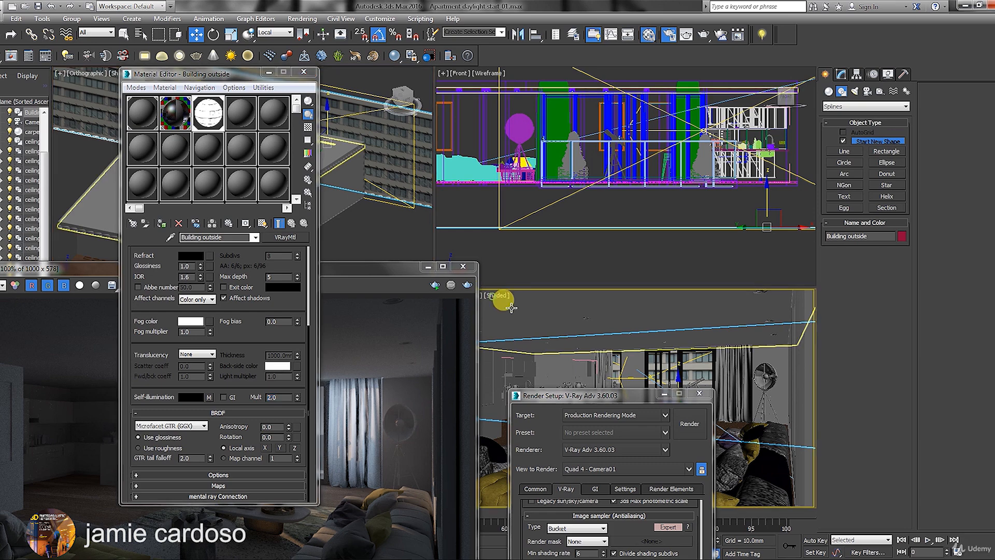
pyautogui.hotkey('ctrl', 'z')
pyautogui.moveTo(350, 277); pyautogui.dragTo(413, 106)
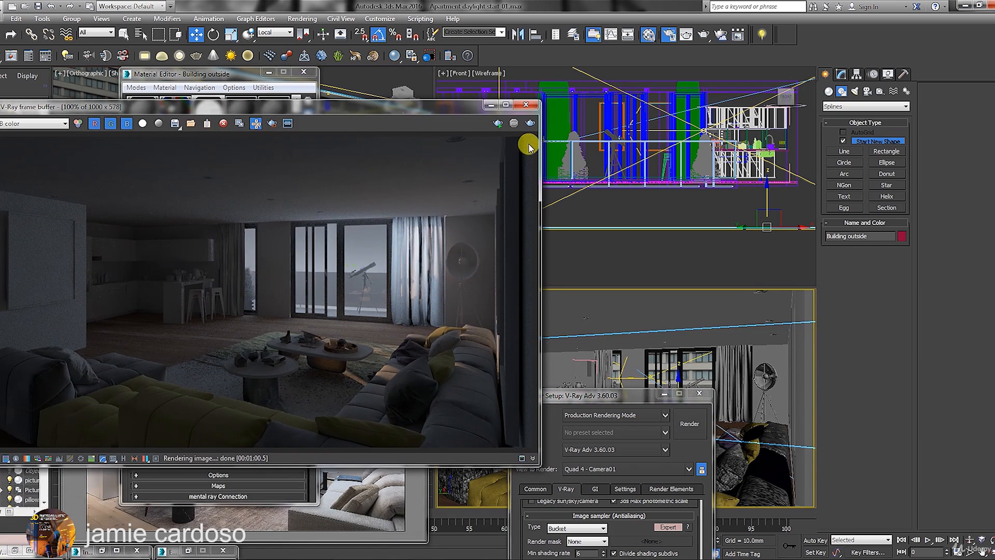
pyautogui.click(702, 35)
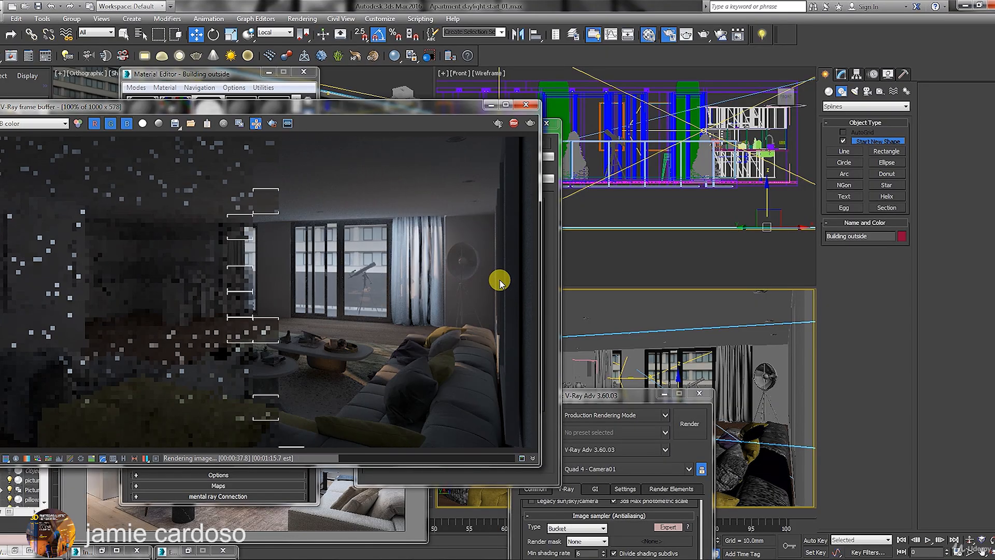
pyautogui.moveTo(200, 108); pyautogui.dragTo(556, 91)
pyautogui.moveTo(662, 89); pyautogui.dragTo(631, 80)
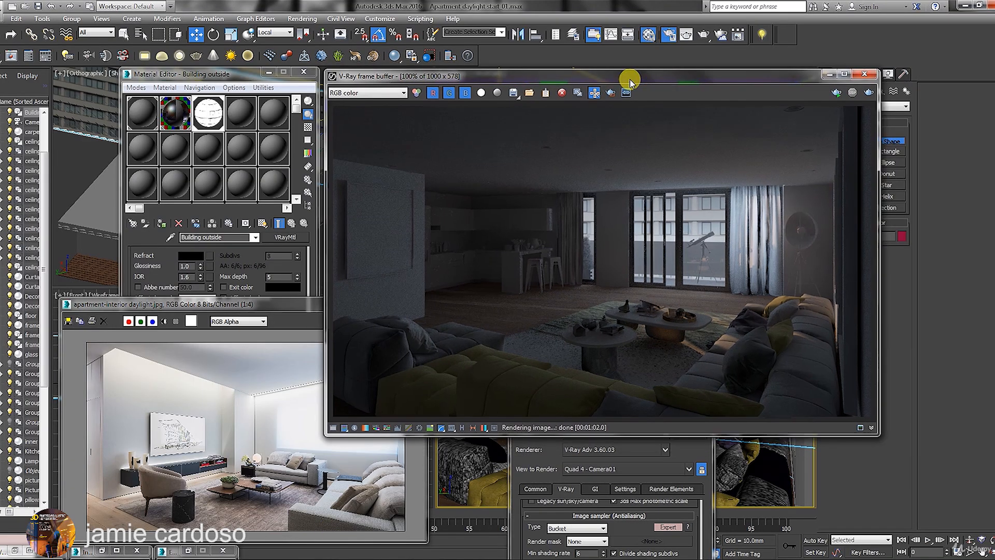
pyautogui.moveTo(698, 83); pyautogui.dragTo(684, 82)
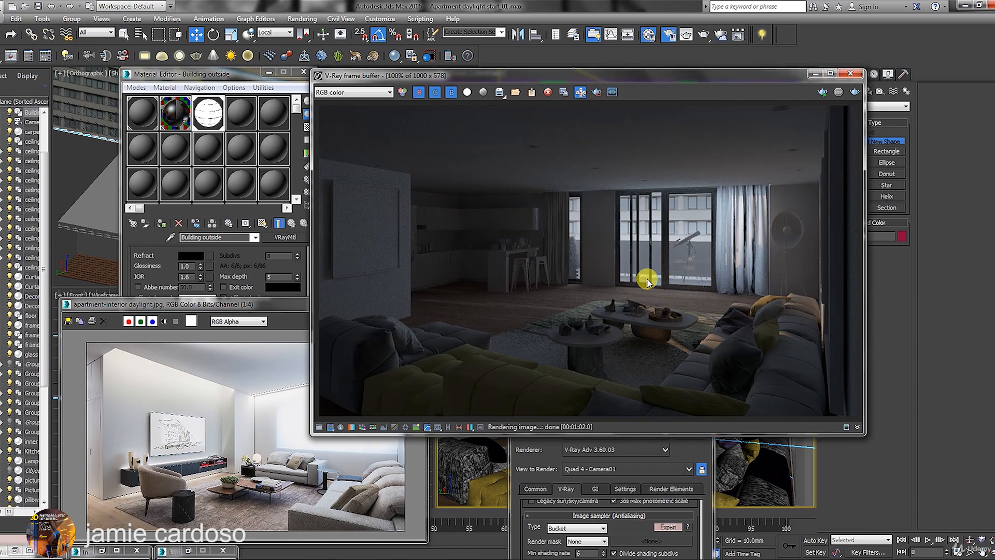
# Examine the building and balcony glass through the windows in the render at 200%, and minimise the frame buffer
pyautogui.scroll(3, 648, 281)
pyautogui.scroll(-3, 507, 285)
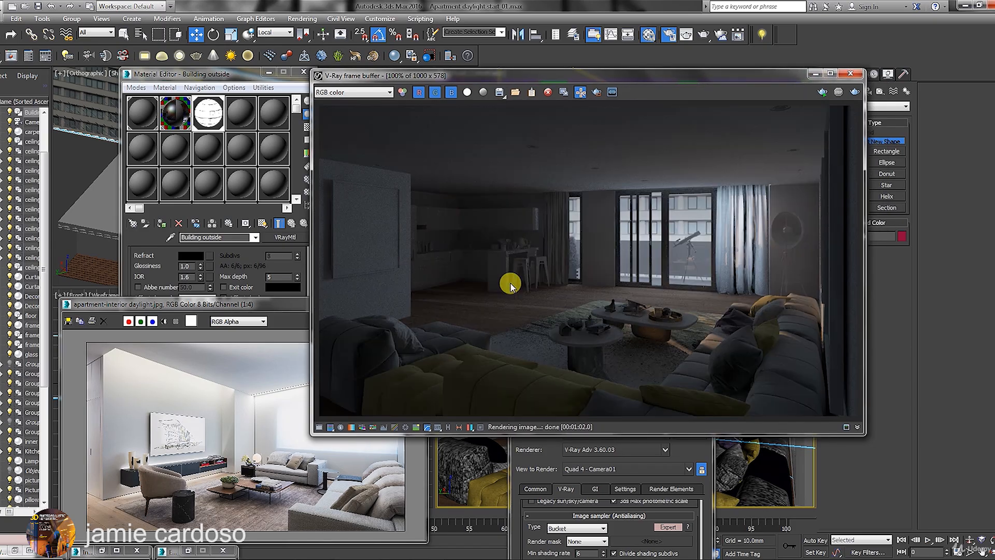
pyautogui.scroll(1, 674, 265)
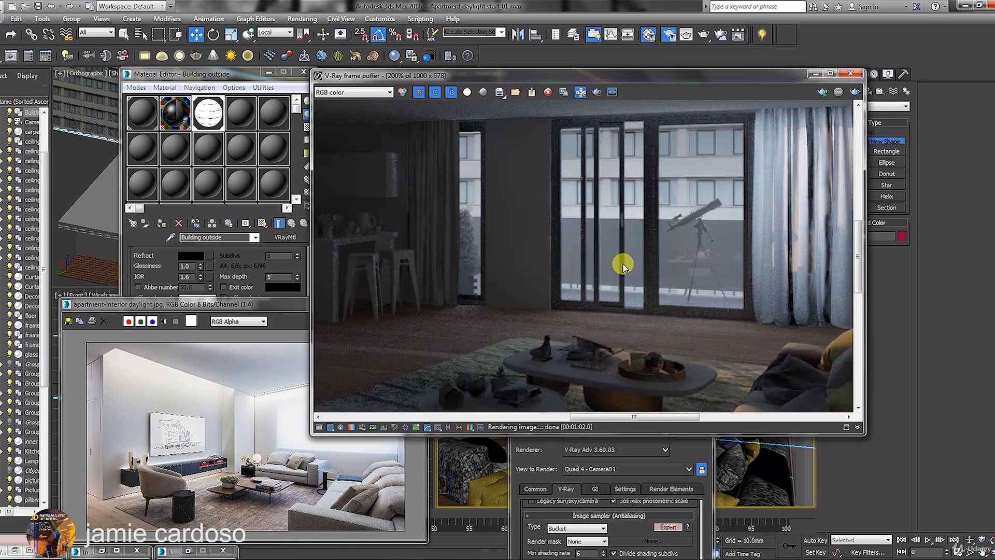
pyautogui.scroll(1, 622, 262)
pyautogui.scroll(-1, 650, 234)
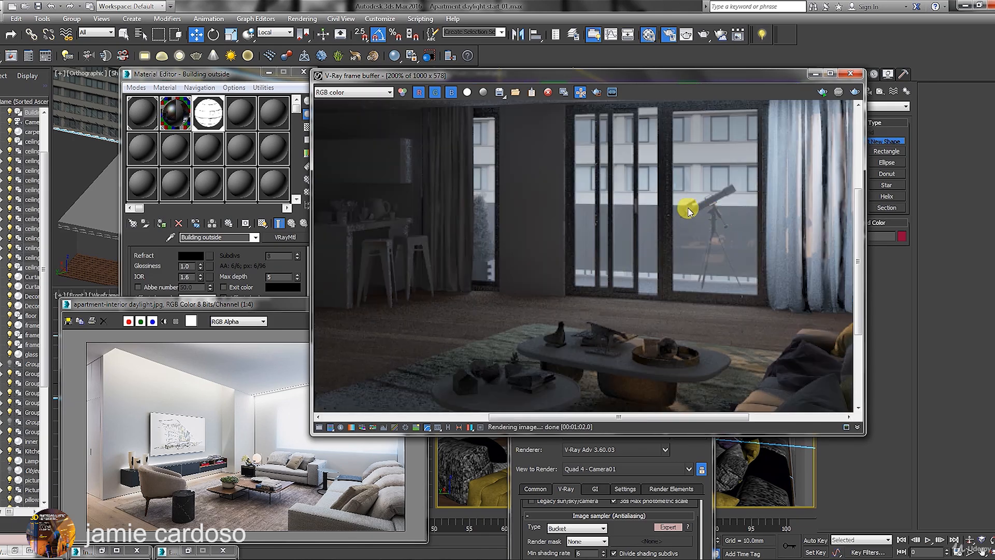
pyautogui.click(817, 74)
# Name the unused fourth material balcony glass and change its type to VRayMtl
pyautogui.click(231, 116)
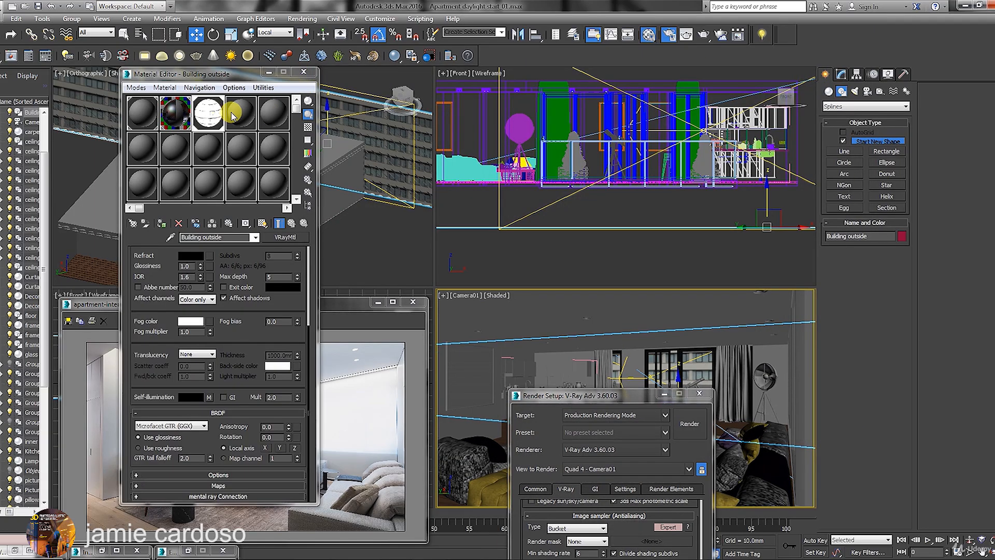
pyautogui.write('balc')
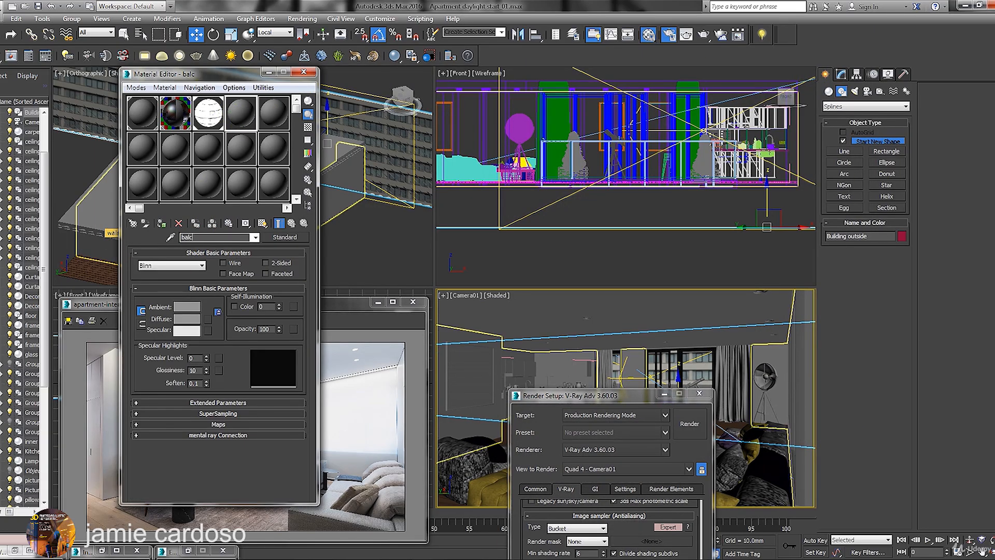
pyautogui.write('ony glass')
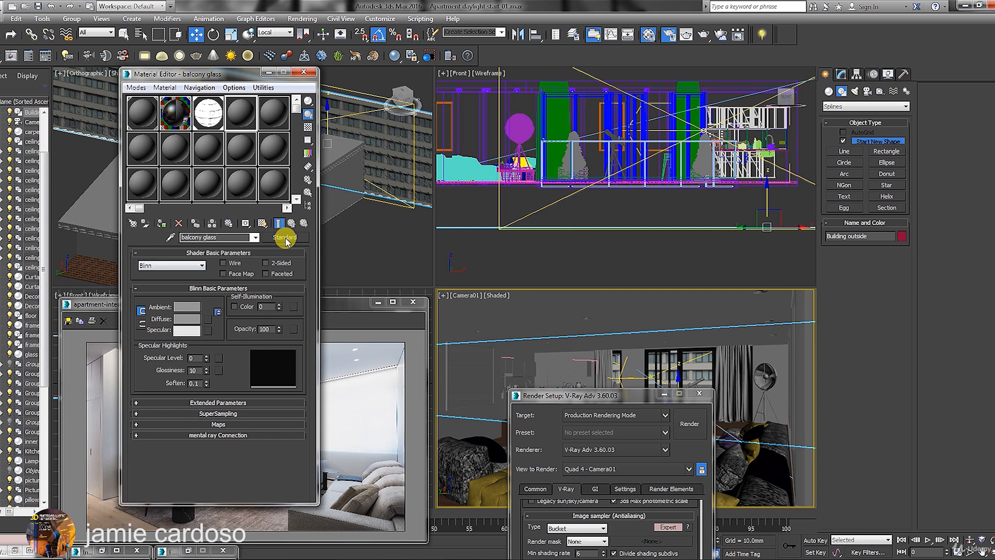
pyautogui.click(285, 238)
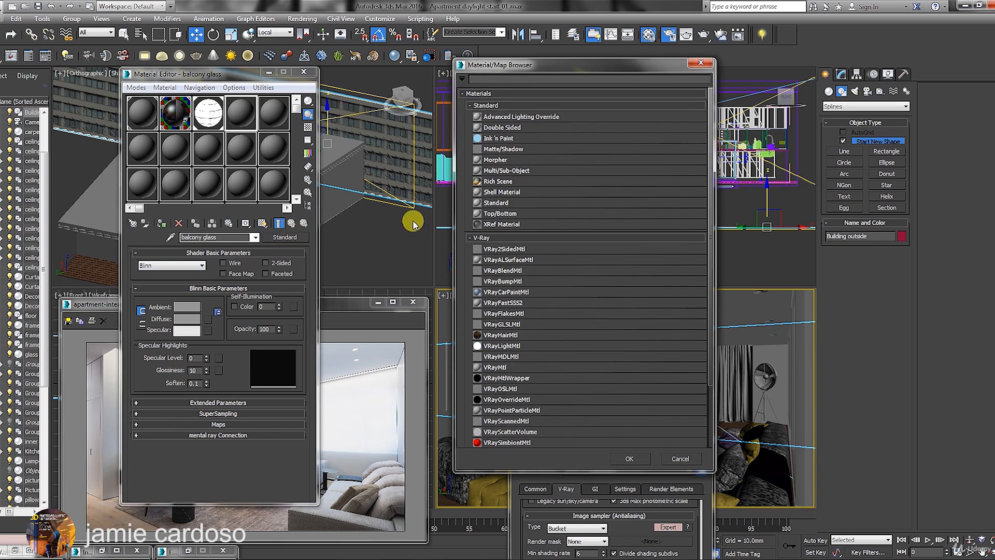
pyautogui.doubleClick(495, 367)
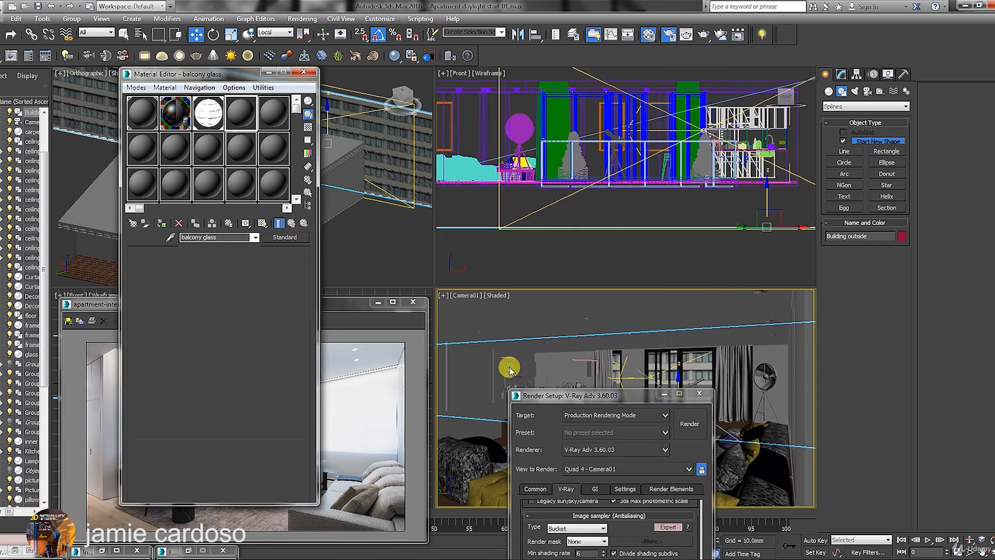
# Paste the glass sub-material of the 19 - Default Multi/Sub-Object material onto balcony glass, and show a patterned background in its sample slot
pyautogui.moveTo(254, 349); pyautogui.dragTo(234, 402)
pyautogui.click(174, 114)
pyautogui.rightClick(222, 339)
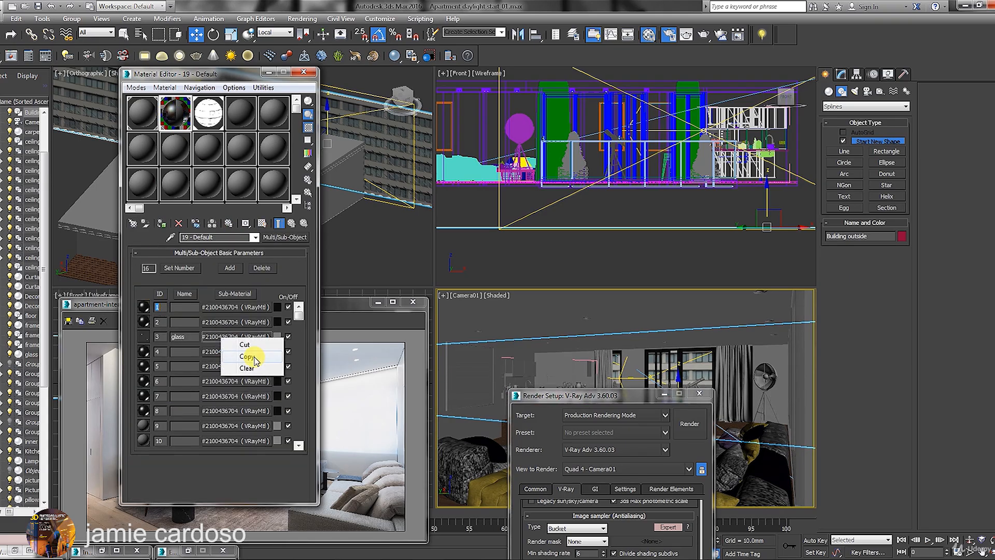
pyautogui.click(251, 357)
pyautogui.click(242, 116)
pyautogui.rightClick(293, 237)
pyautogui.click(307, 267)
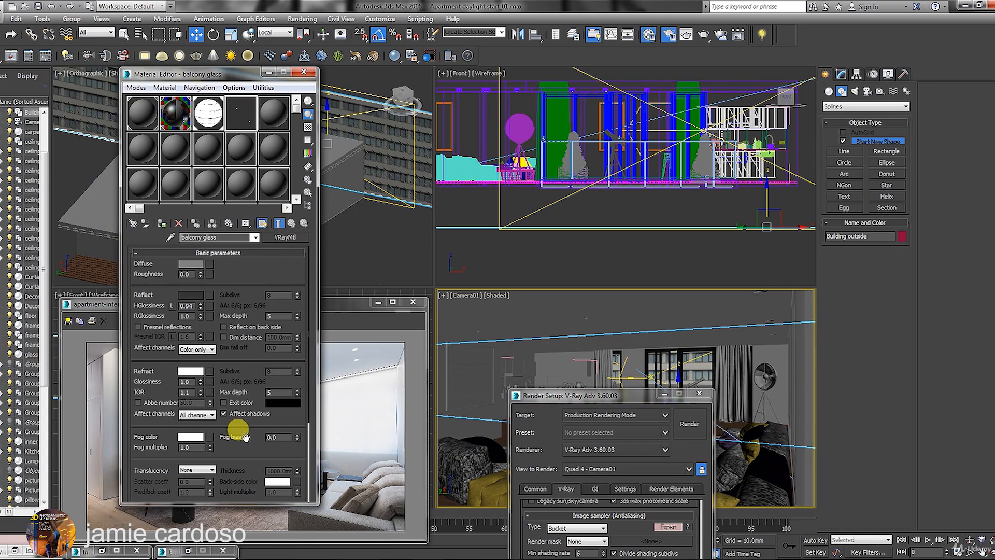
pyautogui.click(307, 128)
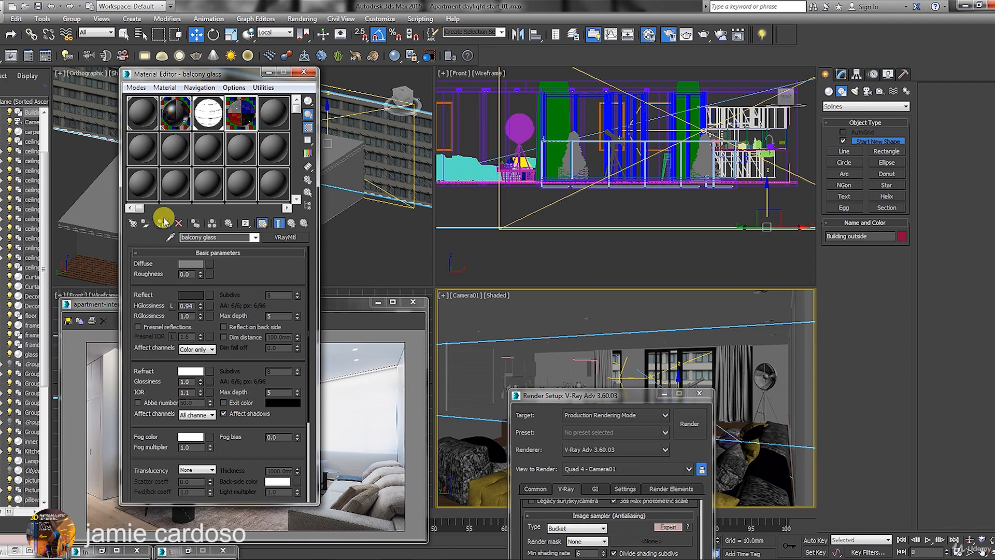
# Maximise the orthographic viewport around the balcony with shaded and edged-faces display, keeping the Material Editor clear of it
pyautogui.moveTo(207, 73); pyautogui.dragTo(242, 298)
pyautogui.scroll(-5, 300, 155)
pyautogui.click(992, 552)
pyautogui.scroll(8, 235, 178)
pyautogui.moveTo(266, 183)
pyautogui.mouseDown()
pyautogui.moveTo(234, 178)
pyautogui.moveTo(269, 207)
pyautogui.mouseUp()
pyautogui.rightClick(234, 178)
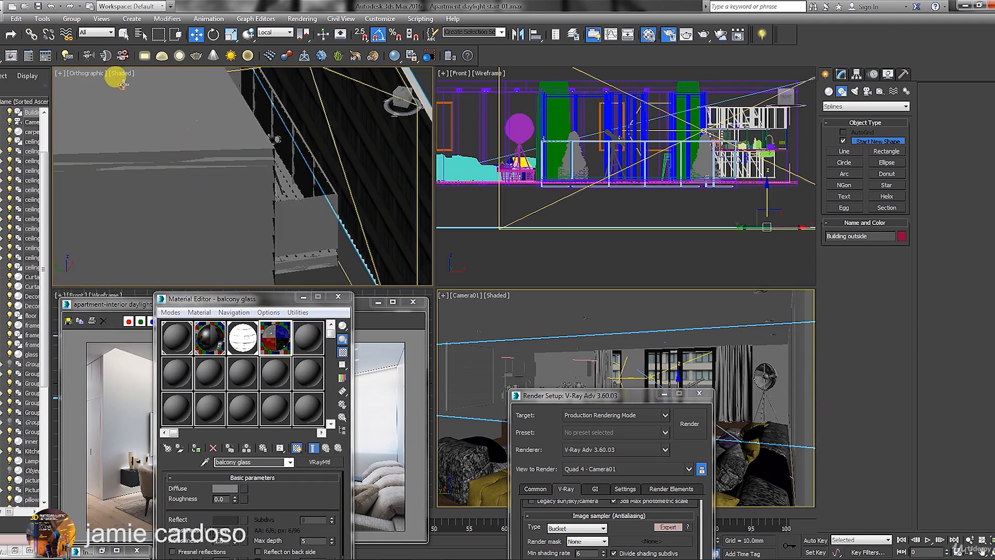
pyautogui.click(118, 74)
pyautogui.click(175, 121)
pyautogui.scroll(3, 222, 166)
pyautogui.hotkey('alt', 'w')
pyautogui.click(993, 552)
pyautogui.moveTo(445, 197)
pyautogui.mouseDown(button='middle')
pyautogui.moveTo(462, 245)
pyautogui.moveTo(383, 207)
pyautogui.mouseUp(button='middle')
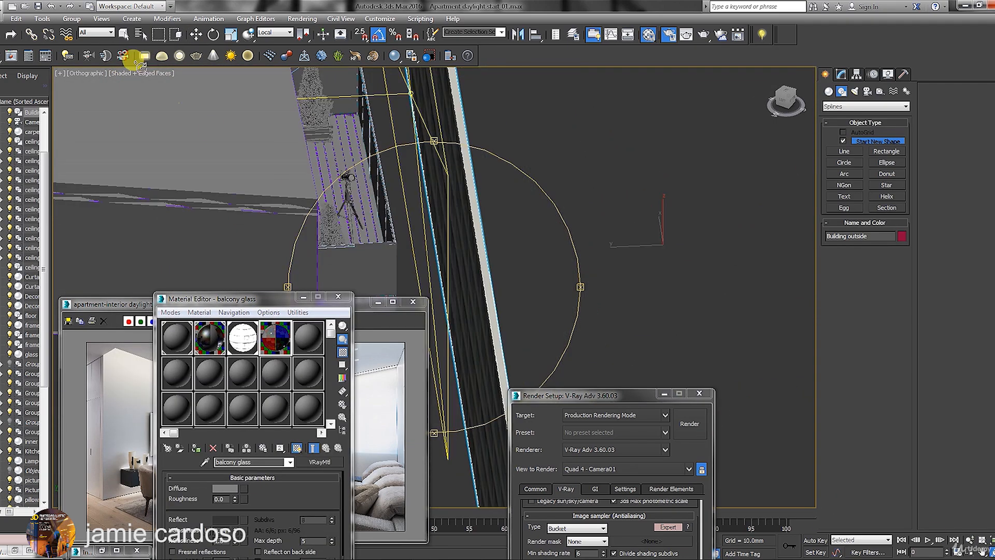
# Open the balcony group outside the apartment and select the BALCONY BALUSTRADE subgroup at its near end
pyautogui.click(196, 35)
pyautogui.scroll(4, 379, 207)
pyautogui.click(379, 207)
pyautogui.click(72, 21)
pyautogui.click(90, 58)
pyautogui.click(350, 183)
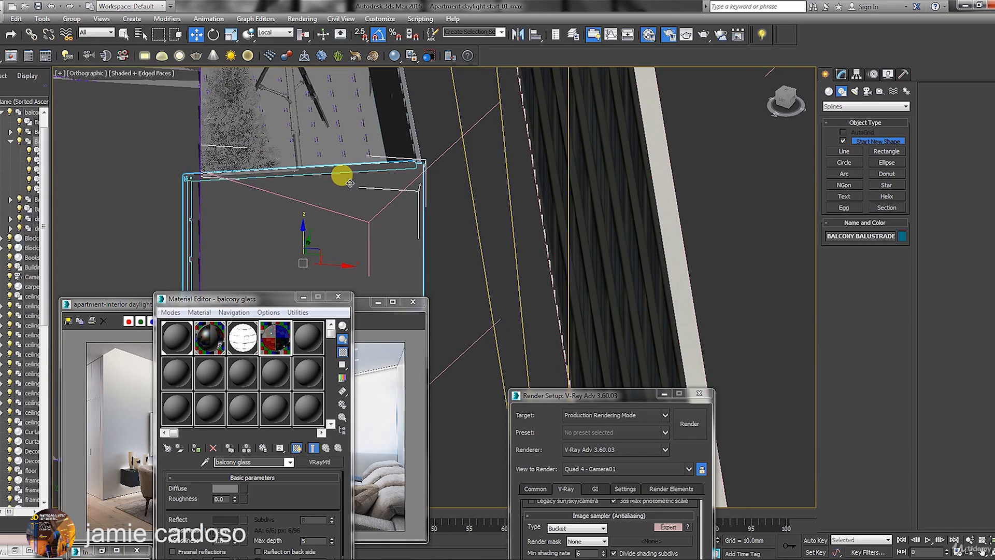
# Open the near-end BALCONY BALUSTRADE subgroup and assign the balcony glass material to its balcony glass01 pane
pyautogui.scroll(-3, 348, 183)
pyautogui.click(72, 21)
pyautogui.click(87, 60)
pyautogui.click(319, 212)
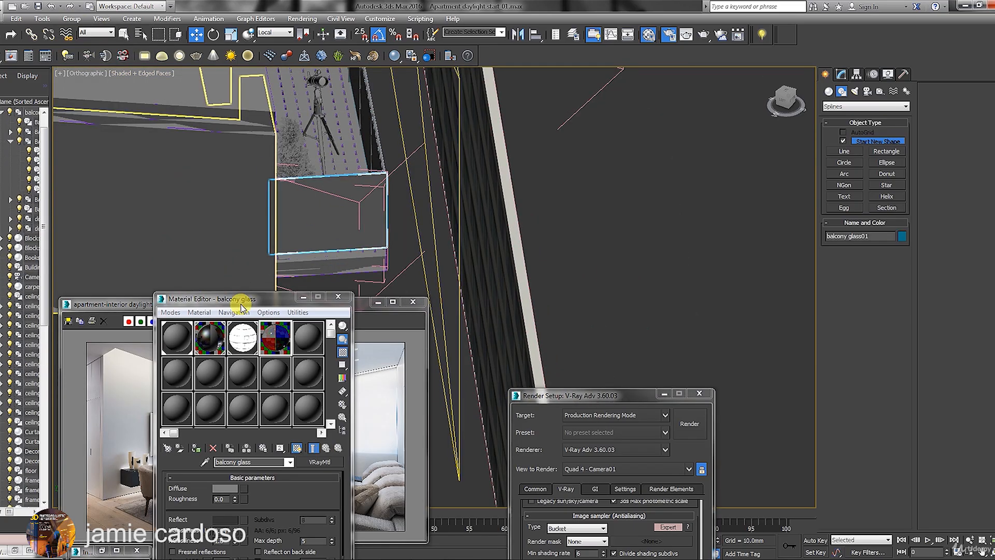
pyautogui.moveTo(237, 300); pyautogui.dragTo(569, 111)
pyautogui.click(520, 255)
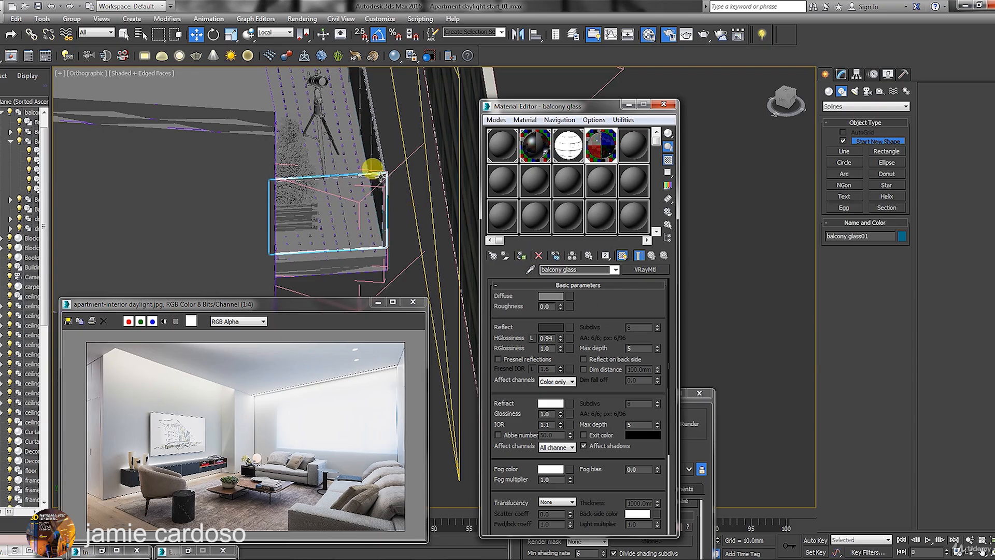
# Open the balustrade group along the balcony's long side and assign the balcony glass material to its pane
pyautogui.click(372, 171)
pyautogui.scroll(5, 337, 218)
pyautogui.click(73, 20)
pyautogui.click(73, 56)
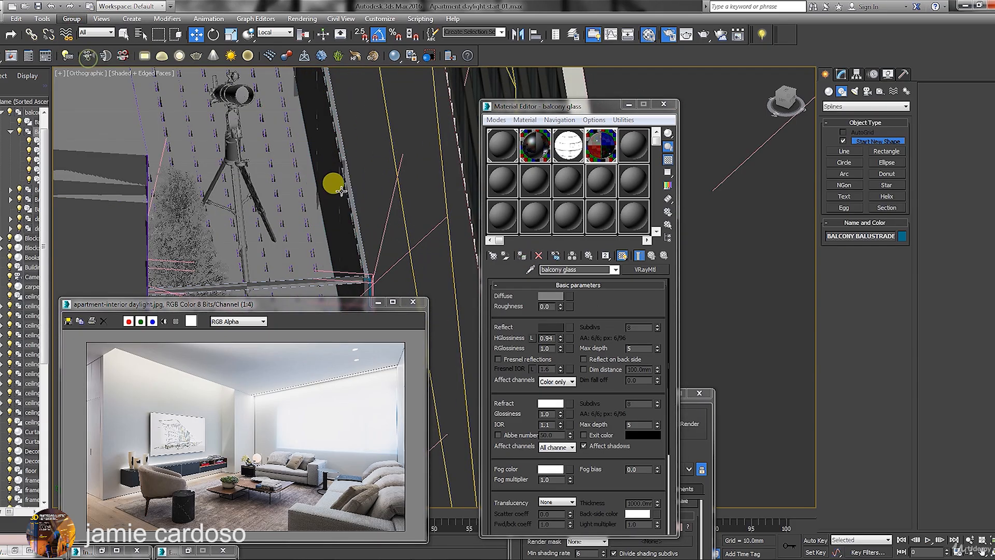
pyautogui.click(325, 158)
pyautogui.click(521, 256)
# Open the BALCONY BALUSTRADE group at the balcony's far end and select the balcony glass00 pane
pyautogui.moveTo(269, 143); pyautogui.dragTo(259, 358, button='middle')
pyautogui.moveTo(193, 80); pyautogui.dragTo(205, 192, button='middle')
pyautogui.click(213, 199)
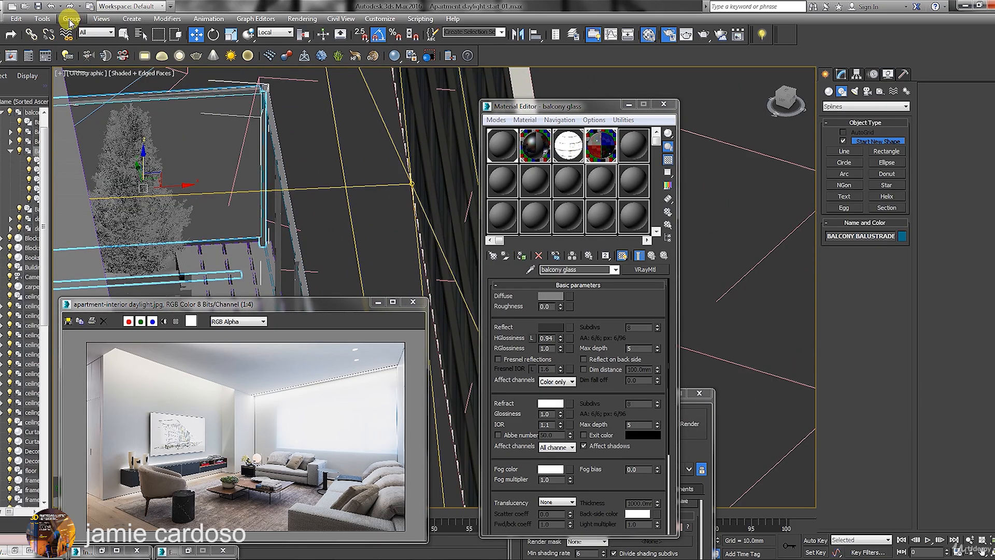
pyautogui.moveTo(296, 187); pyautogui.dragTo(322, 154, button='middle')
pyautogui.scroll(4, 276, 138)
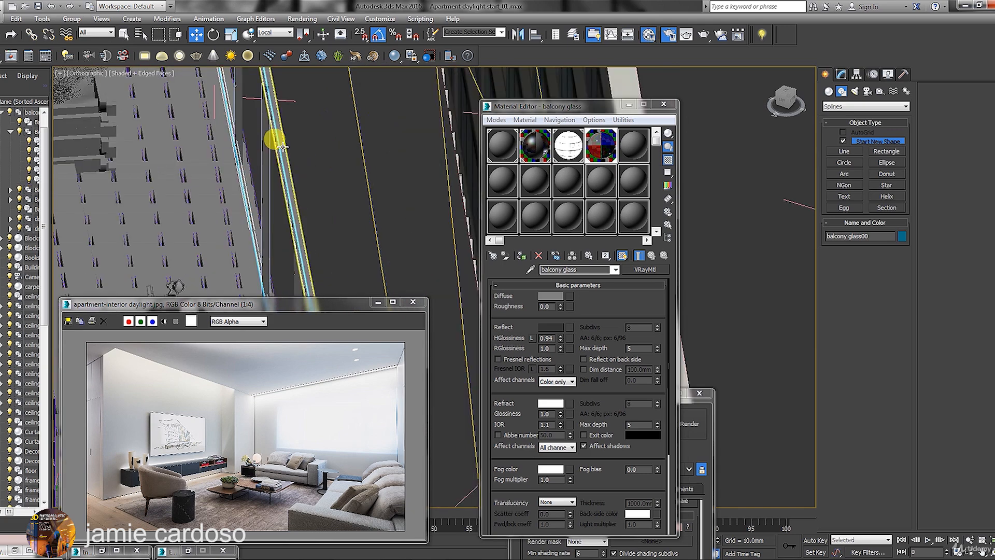
# Select the long balcony balustrade element, try moving it away from the balcony, and undo the move
pyautogui.scroll(3, 284, 149)
pyautogui.click(281, 144)
pyautogui.click(281, 144)
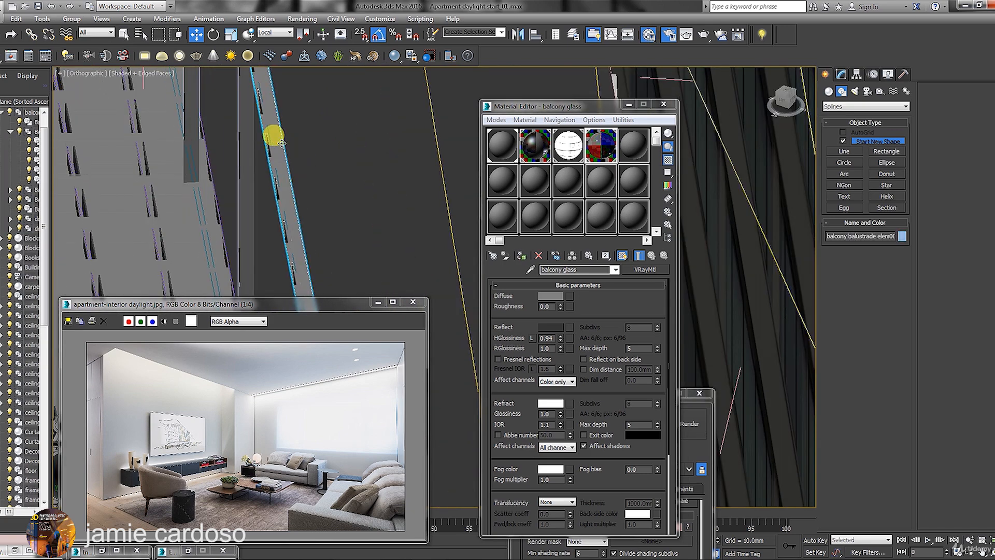
pyautogui.scroll(-8, 281, 143)
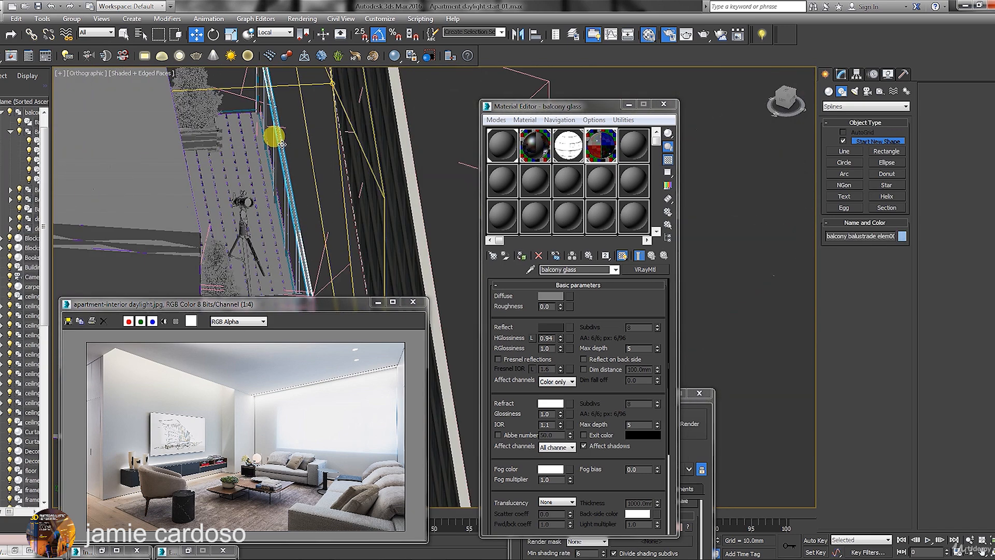
pyautogui.moveTo(306, 123); pyautogui.dragTo(426, 107)
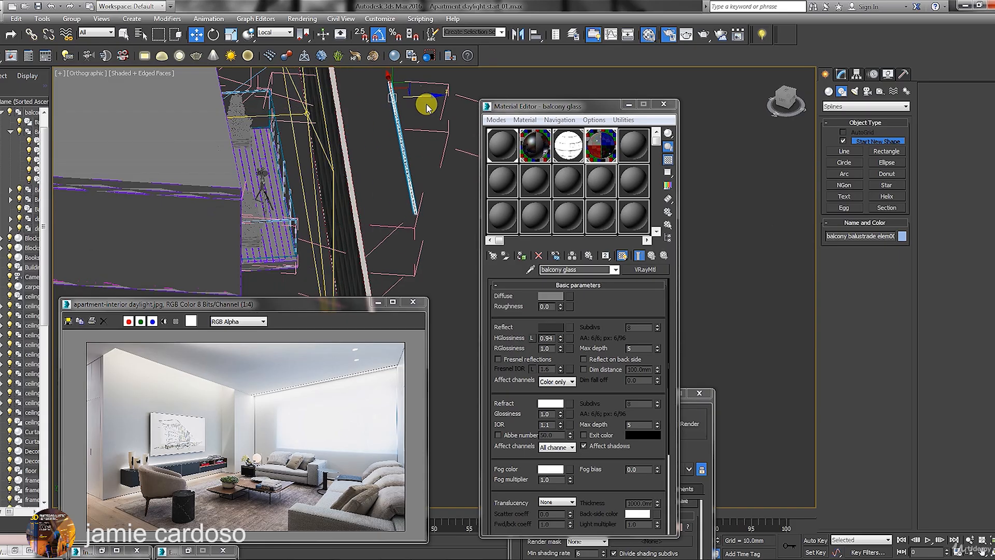
pyautogui.hotkey('ctrl', 'z')
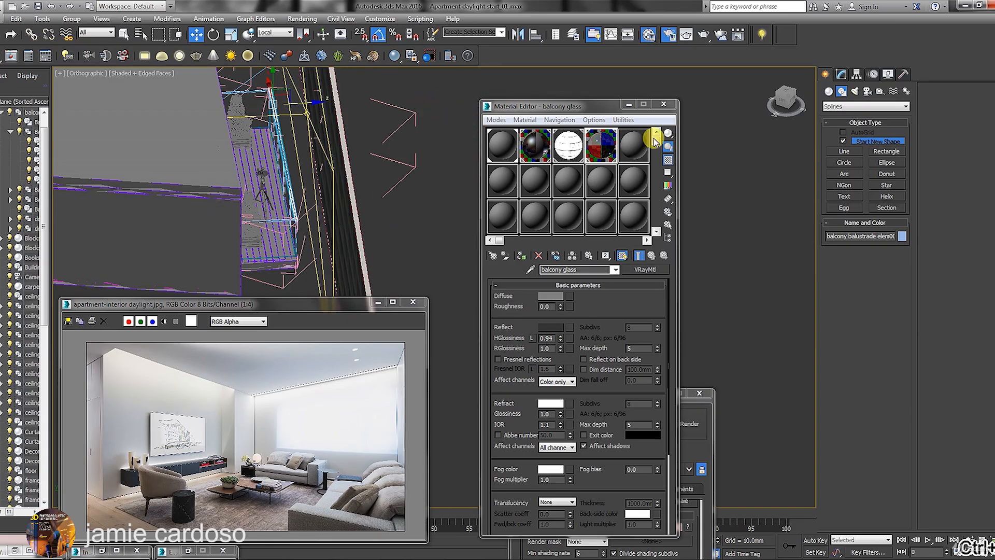
# Name an unused material slot metal balustrade, reusing the word from the object's name, and assign it to the selected balcony balustrade element
pyautogui.click(638, 145)
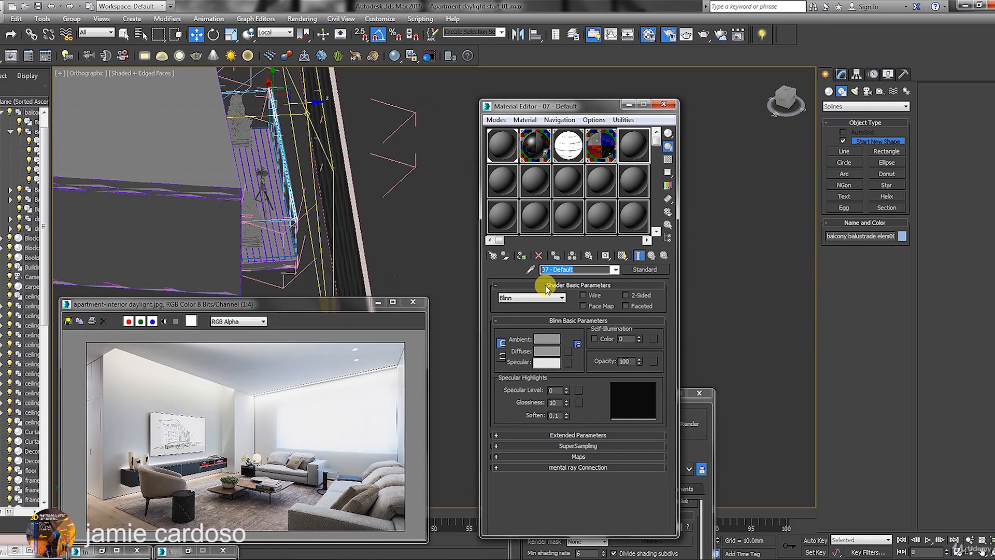
pyautogui.moveTo(878, 239); pyautogui.dragTo(849, 238)
pyautogui.rightClick(853, 238)
pyautogui.click(829, 272)
pyautogui.moveTo(572, 268); pyautogui.dragTo(480, 267)
pyautogui.write('me')
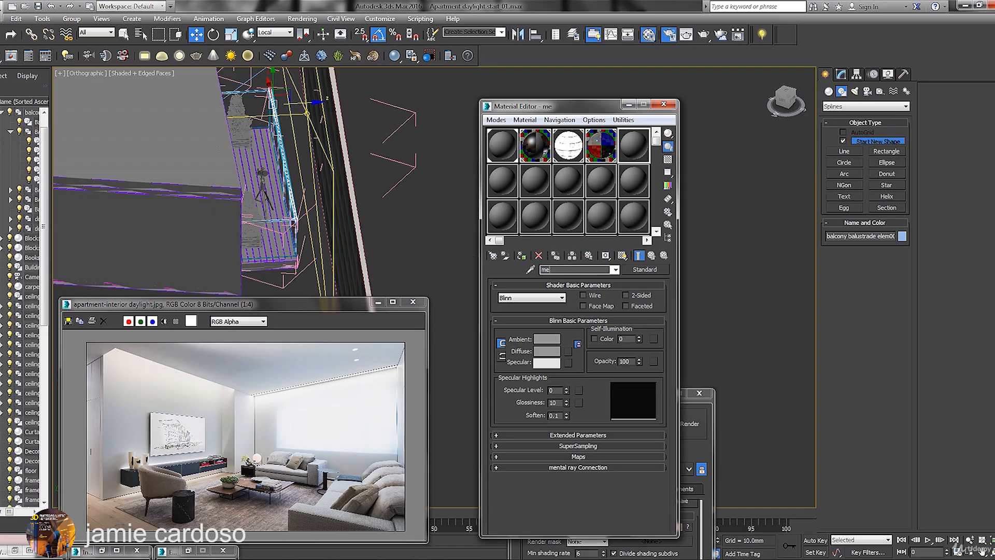
pyautogui.write('tal')
pyautogui.hotkey('ctrl', 'v')
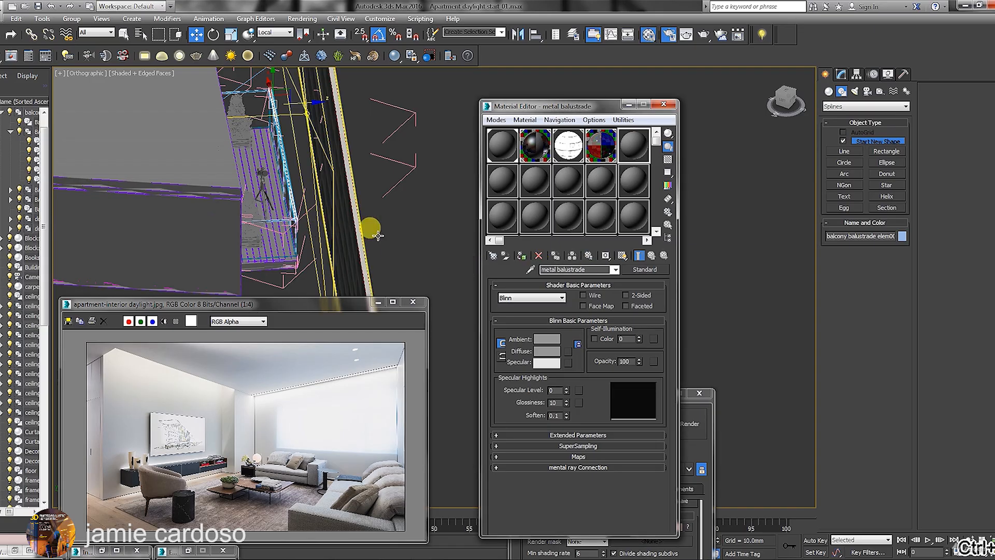
pyautogui.click(524, 258)
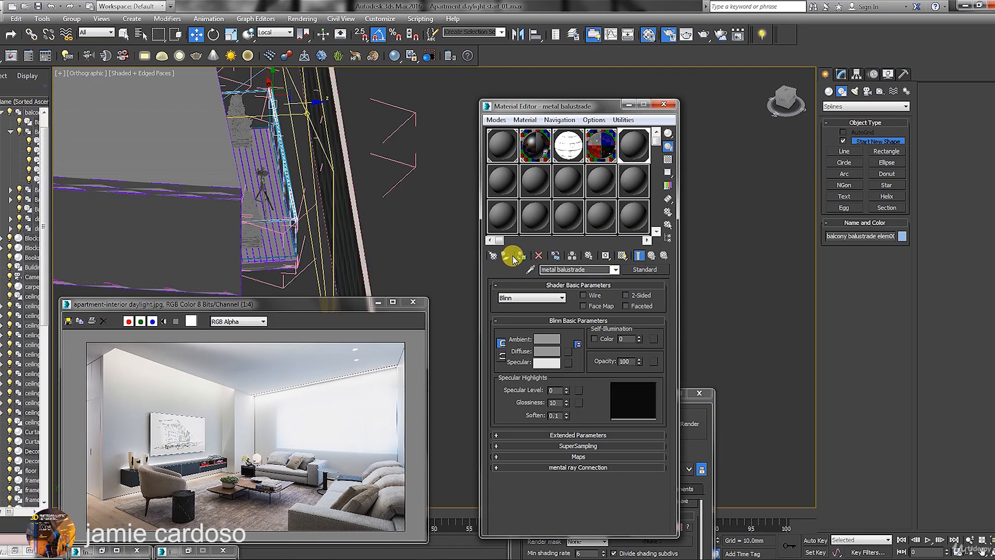
# Copy the first sub-material of the 19 - Default Multi/Sub-Object material and paste it over the Standard type of metal balustrade
pyautogui.click(639, 270)
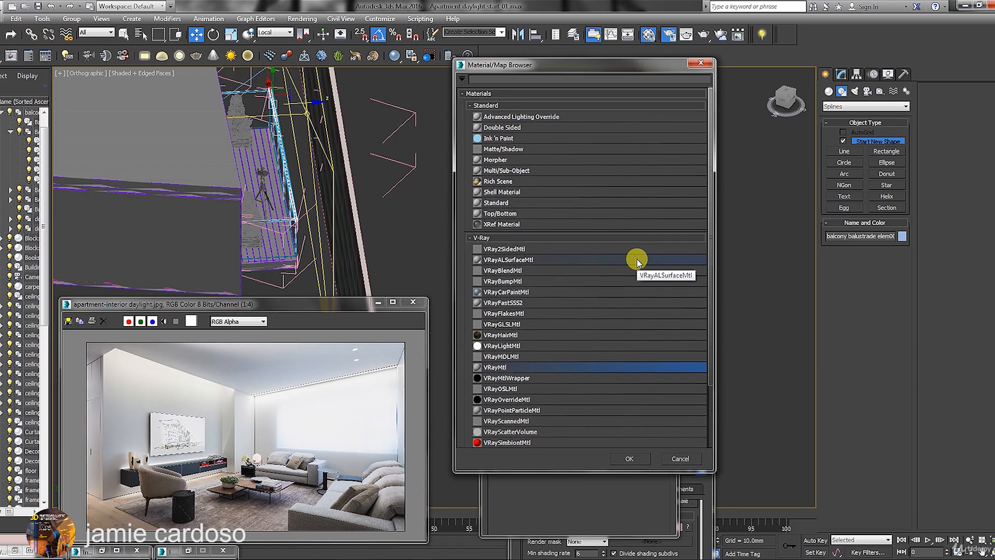
pyautogui.click(688, 457)
pyautogui.click(530, 138)
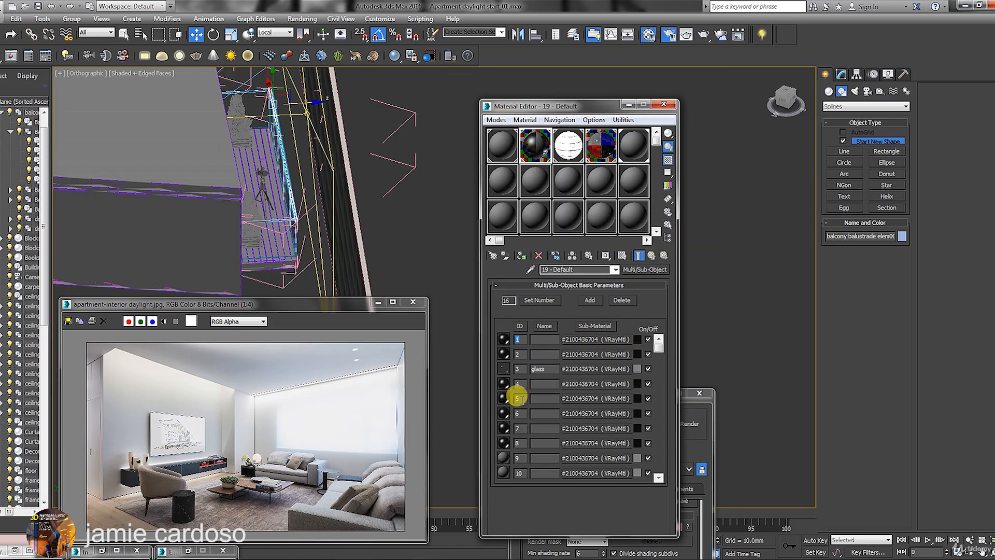
pyautogui.click(544, 339)
pyautogui.rightClick(596, 338)
pyautogui.click(637, 356)
pyautogui.click(633, 151)
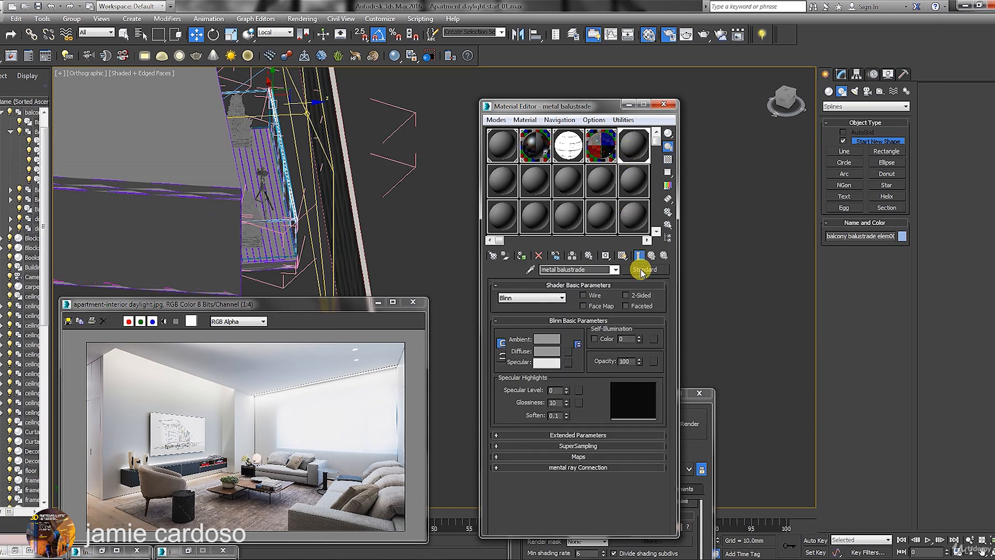
pyautogui.rightClick(641, 271)
pyautogui.click(688, 302)
pyautogui.scroll(-3, 595, 410)
pyautogui.click(531, 457)
pyautogui.click(531, 458)
# Using an enlarged sample preview, set metal balustrade's reflection glossiness to 0.92 and its BRDF anisotropy to -0.5
pyautogui.doubleClick(628, 146)
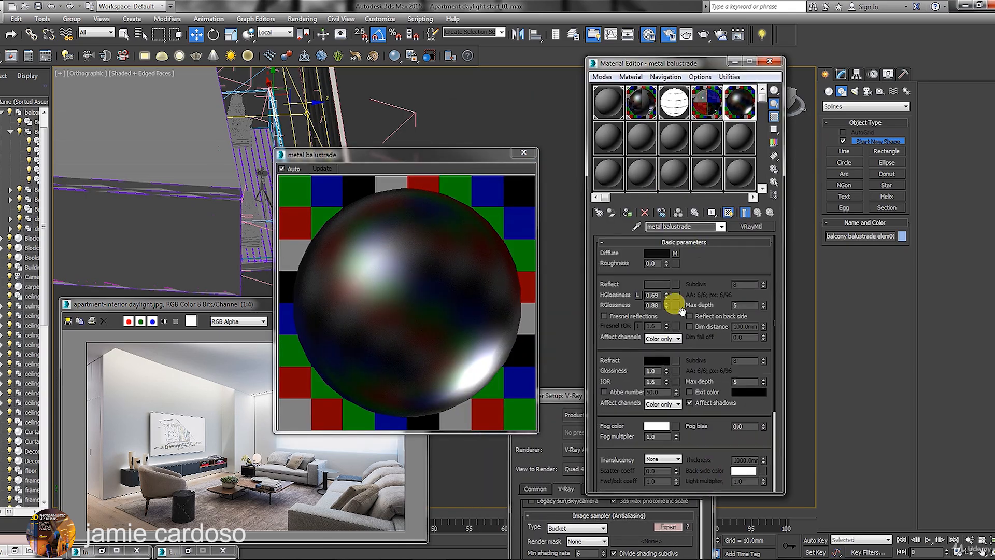
pyautogui.click(657, 284)
pyautogui.moveTo(667, 294); pyautogui.dragTo(656, 306)
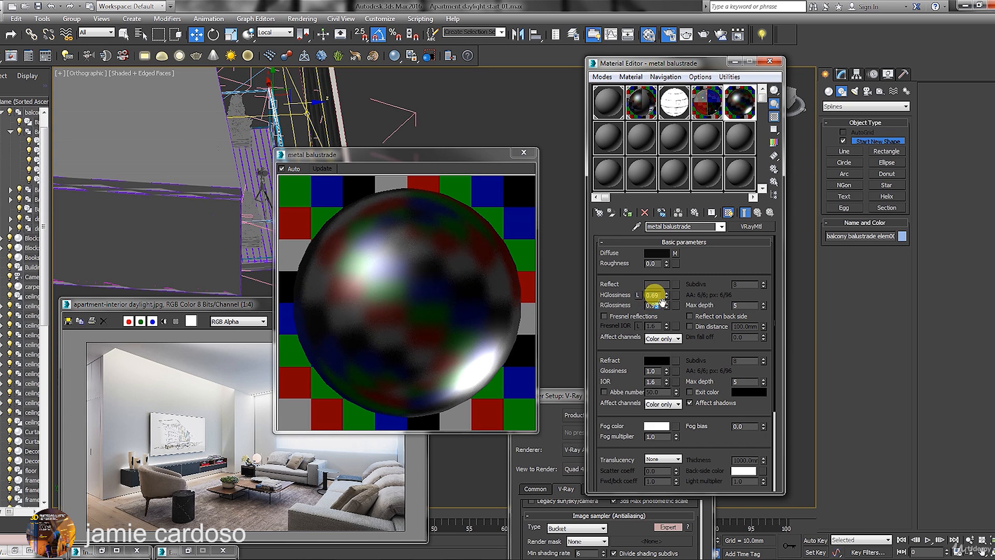
pyautogui.moveTo(432, 154); pyautogui.dragTo(404, 85)
pyautogui.moveTo(730, 420); pyautogui.dragTo(737, 250)
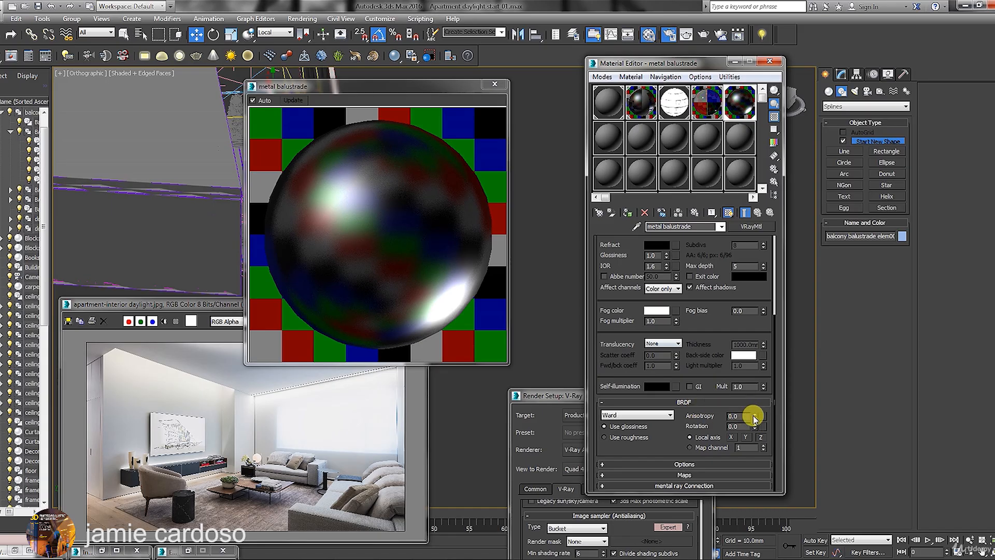
pyautogui.moveTo(755, 403); pyautogui.dragTo(753, 440)
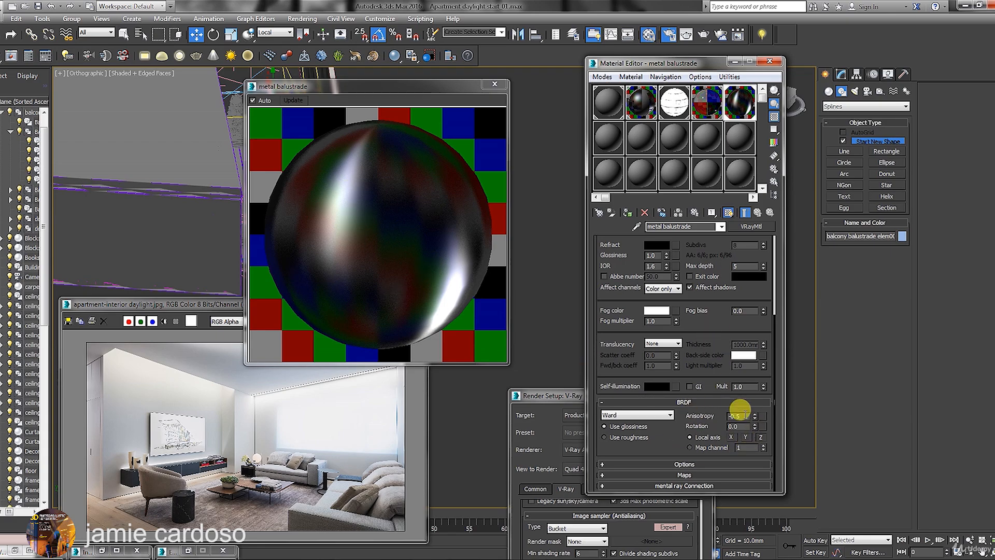
# Raise metal balustrade's reflection glossiness to 0.93 and close the enlarged sample preview
pyautogui.moveTo(707, 313); pyautogui.dragTo(702, 462)
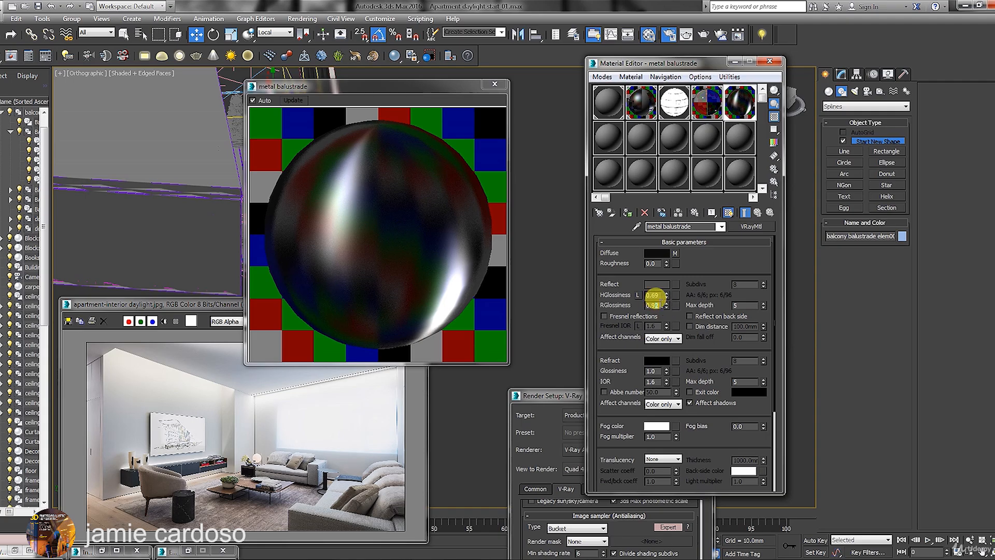
pyautogui.click(391, 246)
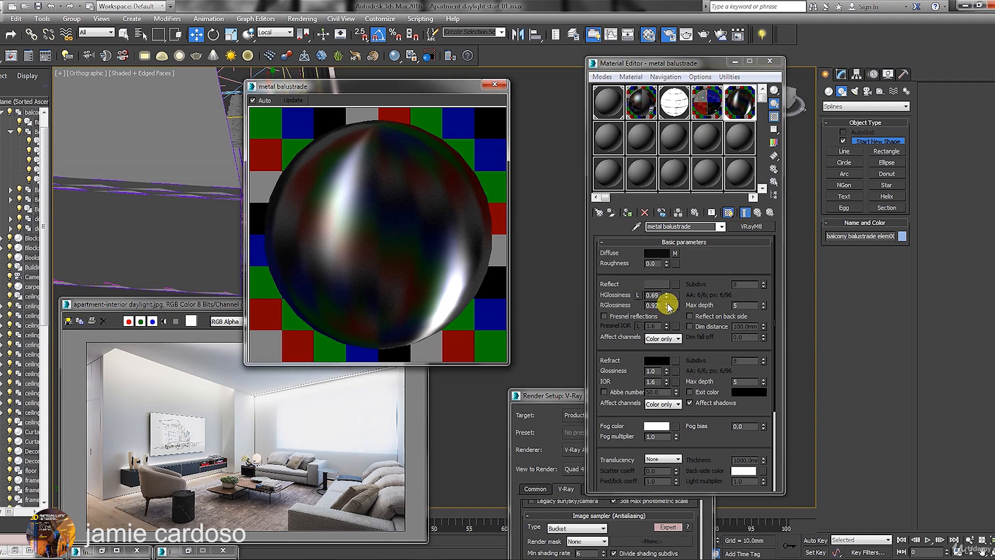
pyautogui.moveTo(667, 304); pyautogui.dragTo(667, 304)
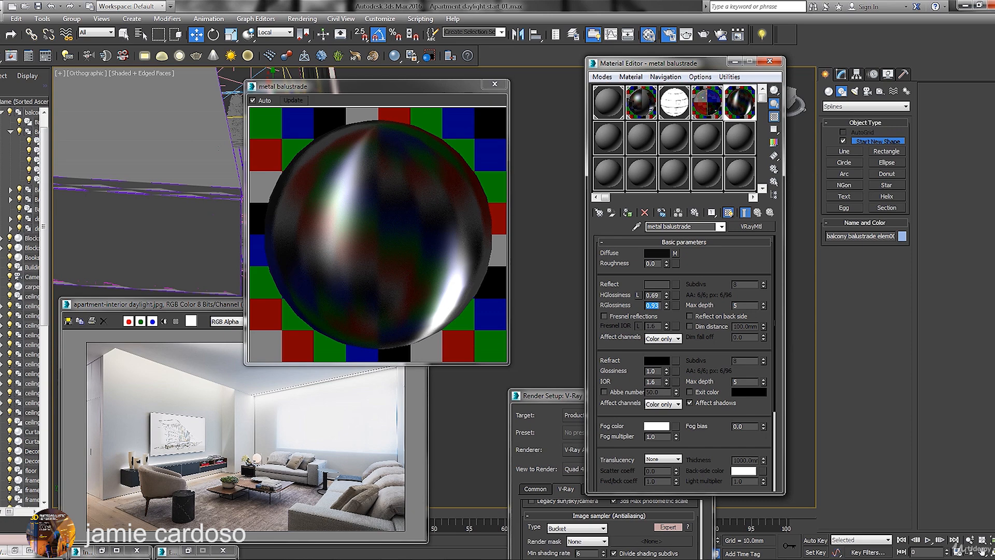
pyautogui.click(496, 85)
# Open the Falloff map in metal balustrade's diffuse slot and examine its front and side colours
pyautogui.scroll(-1, 702, 289)
pyautogui.click(675, 248)
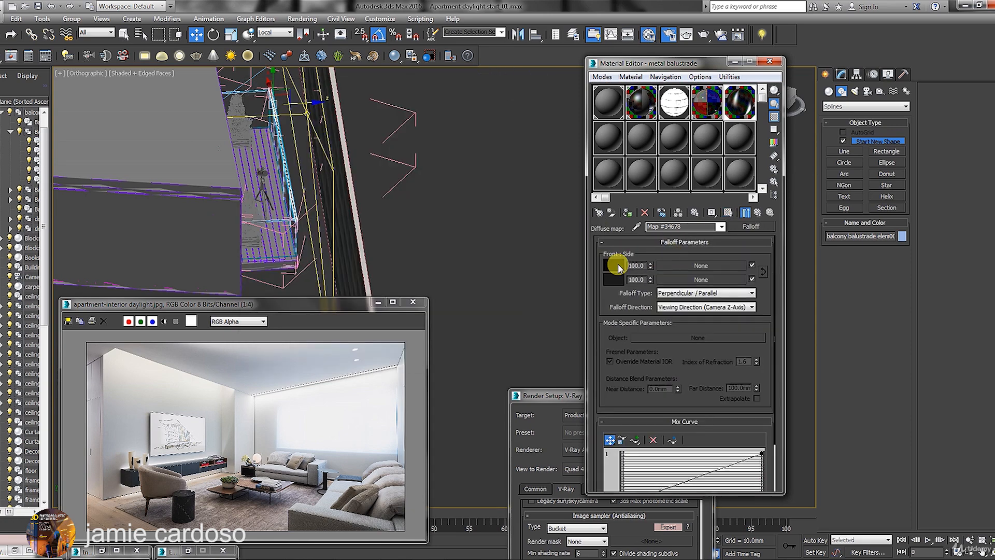
pyautogui.click(614, 265)
pyautogui.click(613, 279)
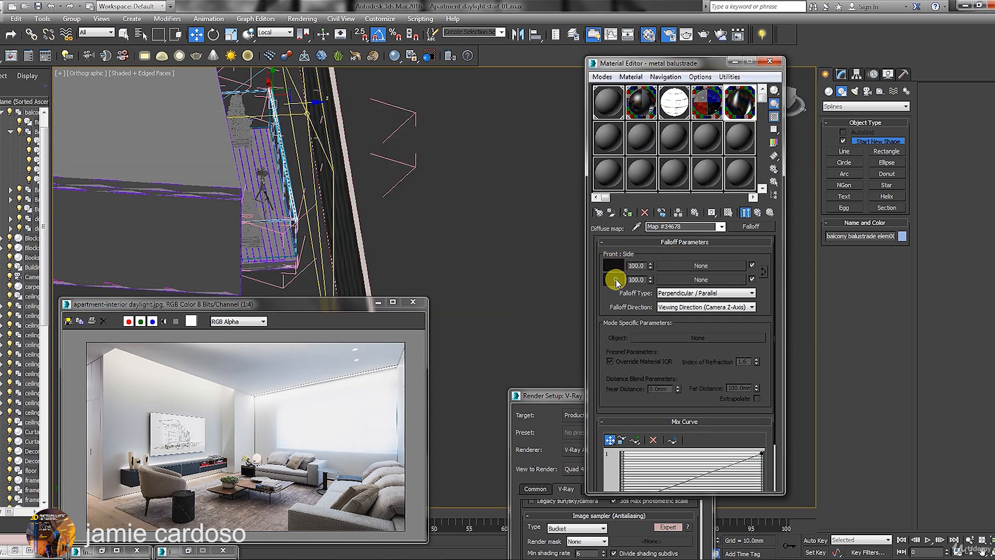
pyautogui.click(767, 173)
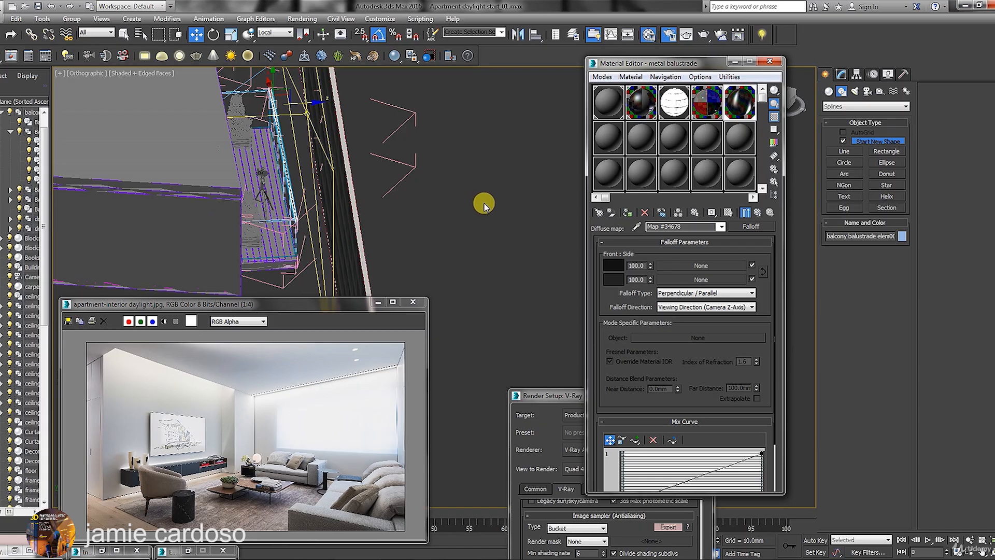
# Maximize the Camera01 view and select the kitchen's marble stand together with the worktops above it
pyautogui.click(347, 192)
pyautogui.hotkey('alt', 'w')
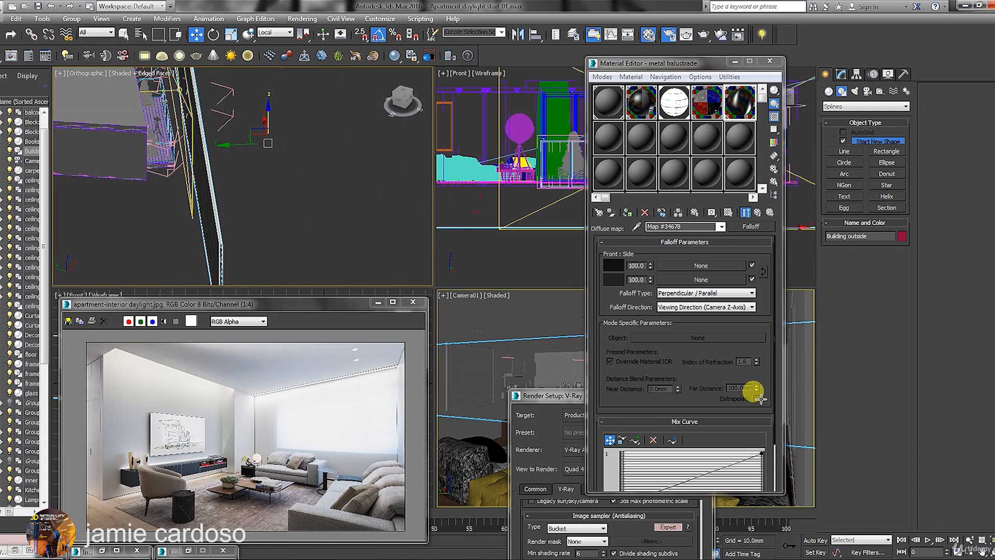
pyautogui.moveTo(694, 68); pyautogui.dragTo(349, 69)
pyautogui.click(664, 396)
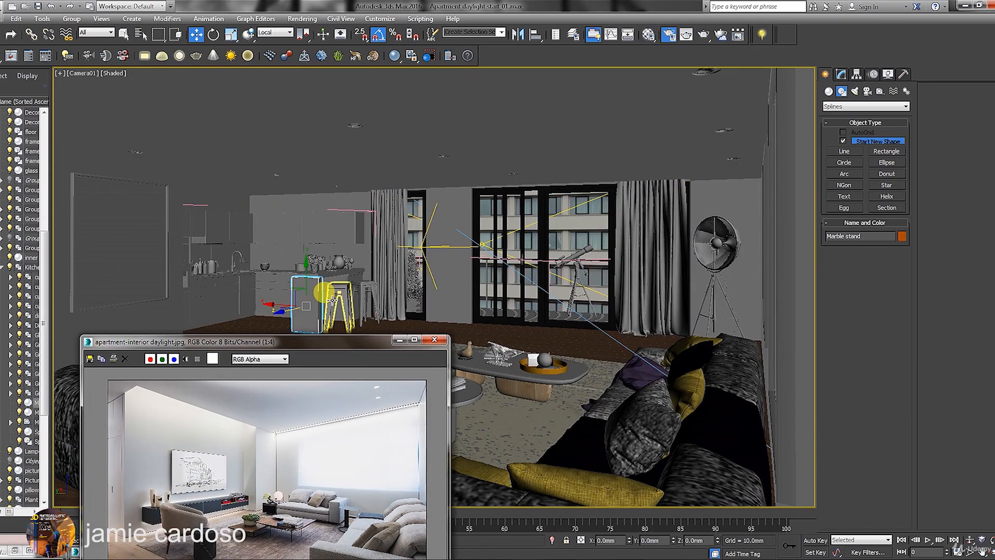
pyautogui.click(338, 272)
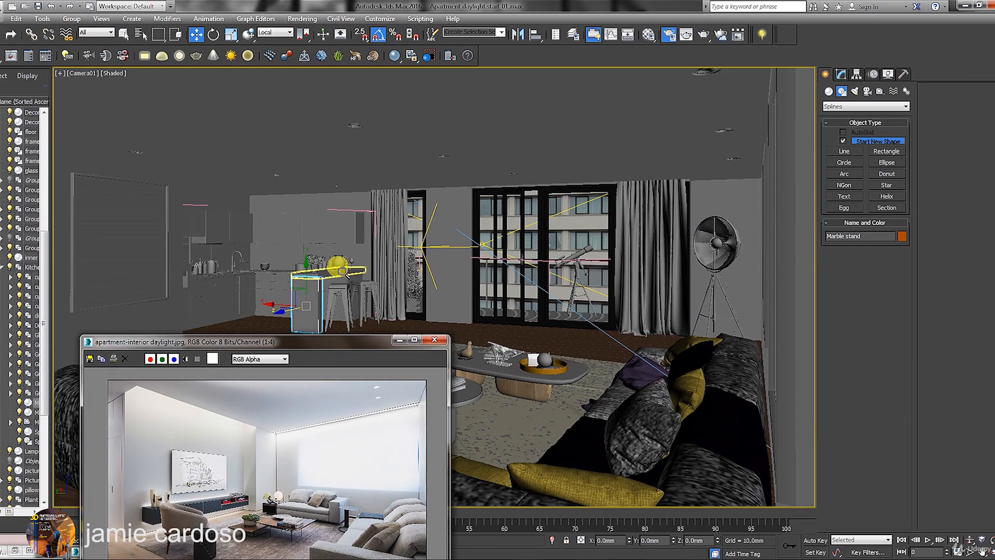
pyautogui.keyDown('ctrl'); pyautogui.click(276, 270); pyautogui.keyUp('ctrl')
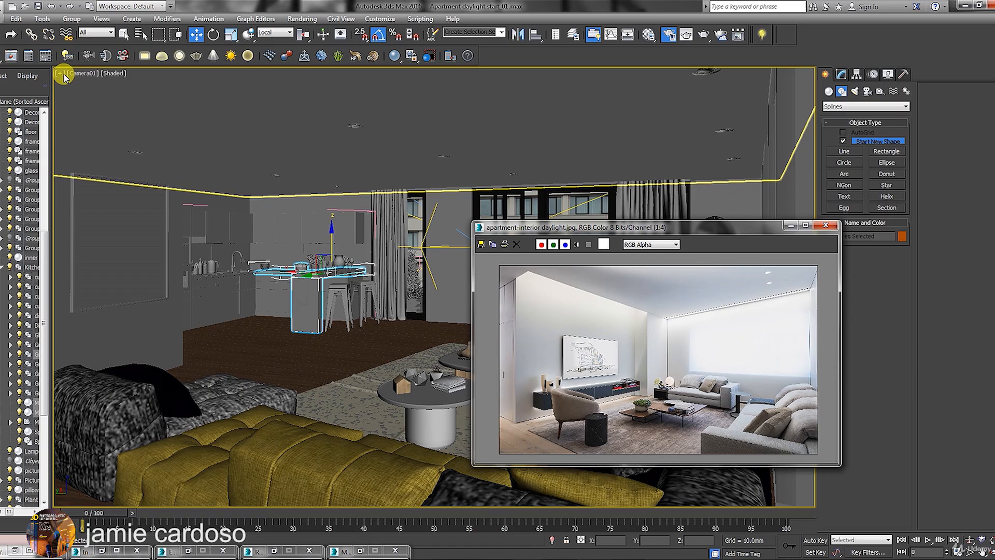
# Enable 2D Pan Zoom Mode in the camera view, add the sink-side worktop group to the selection and isolate the selected pieces
pyautogui.click(59, 73)
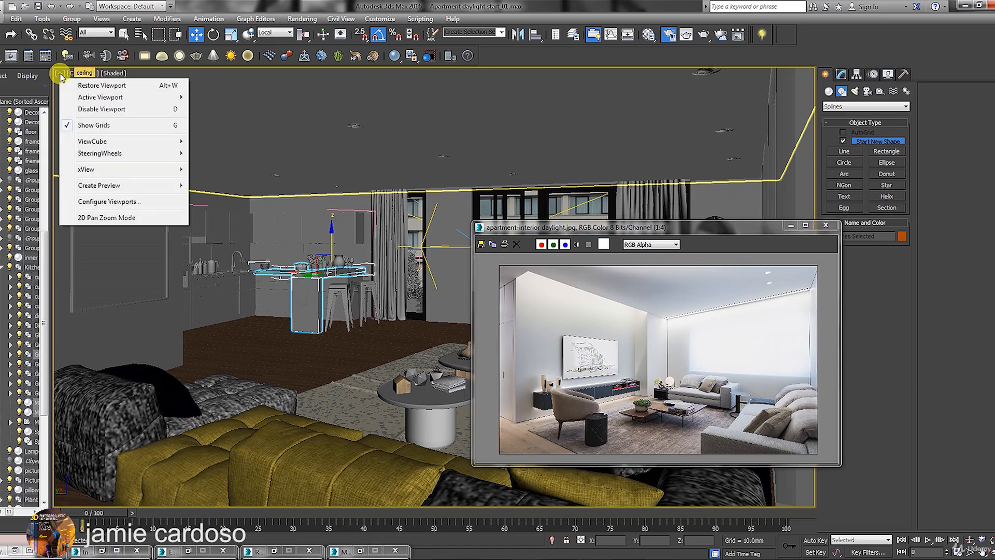
pyautogui.click(111, 218)
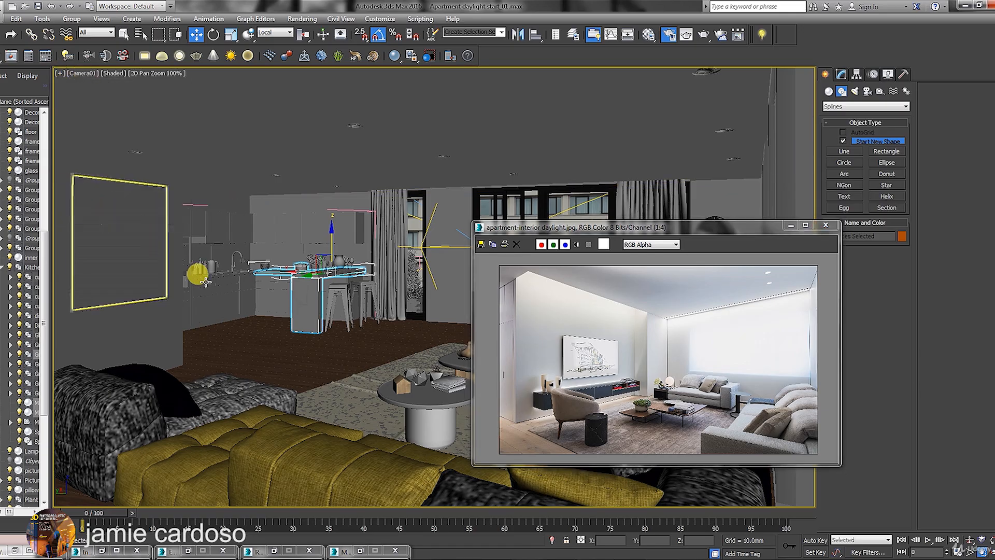
pyautogui.scroll(8, 204, 267)
pyautogui.scroll(3, 321, 267)
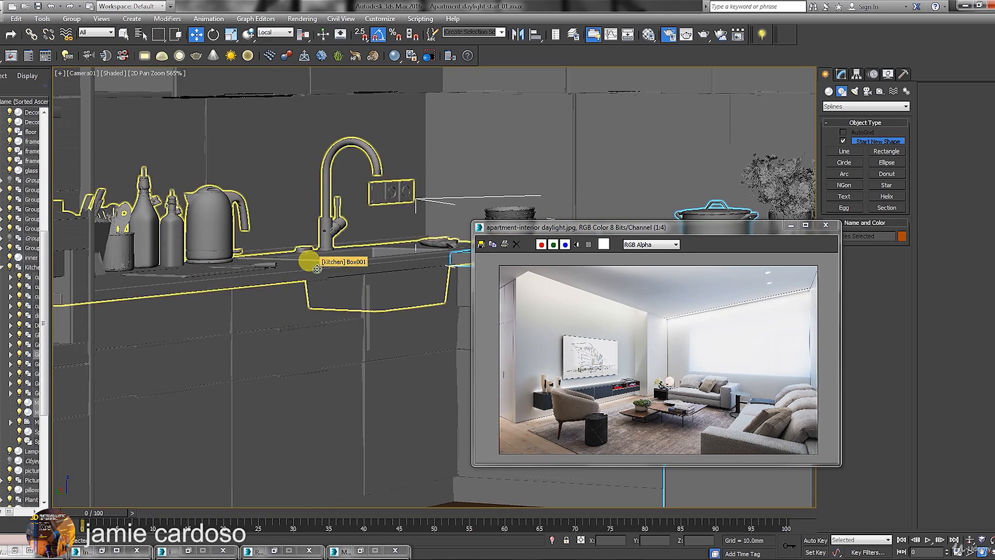
pyautogui.click(318, 268)
pyautogui.moveTo(638, 227); pyautogui.dragTo(429, 429)
pyautogui.moveTo(629, 422); pyautogui.dragTo(801, 152)
pyautogui.click(840, 151)
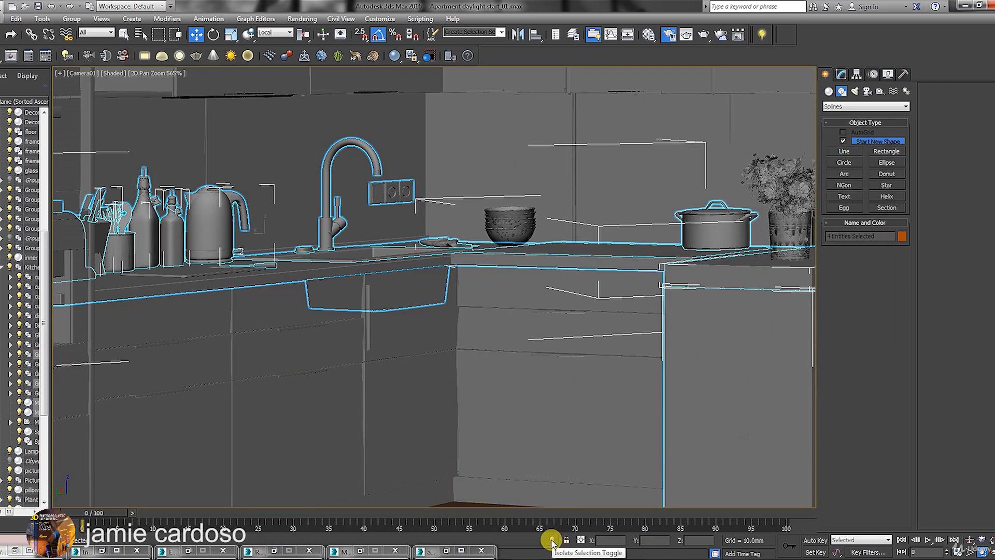
pyautogui.click(552, 542)
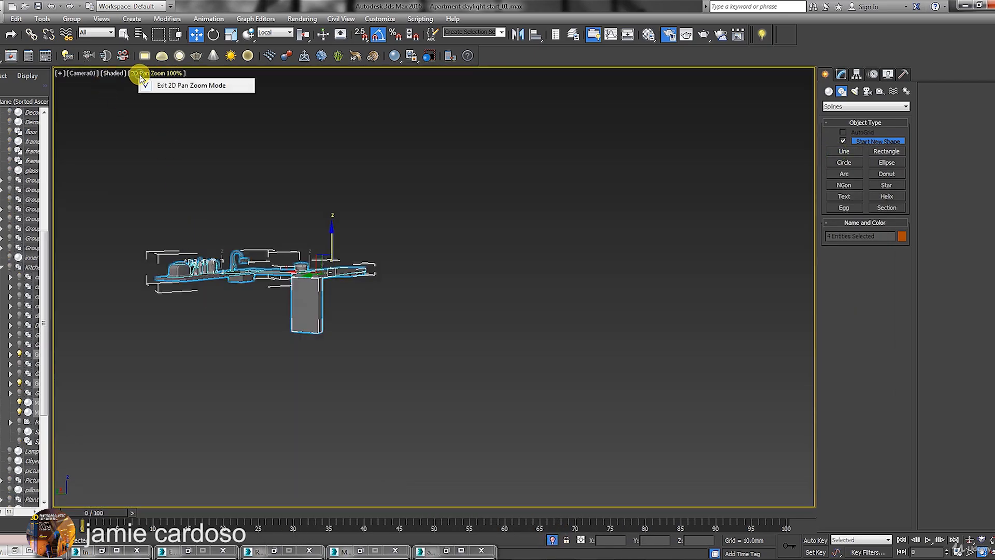
# Open the sink-side worktop group and select its Box001 countertop
pyautogui.click(59, 73)
pyautogui.click(111, 219)
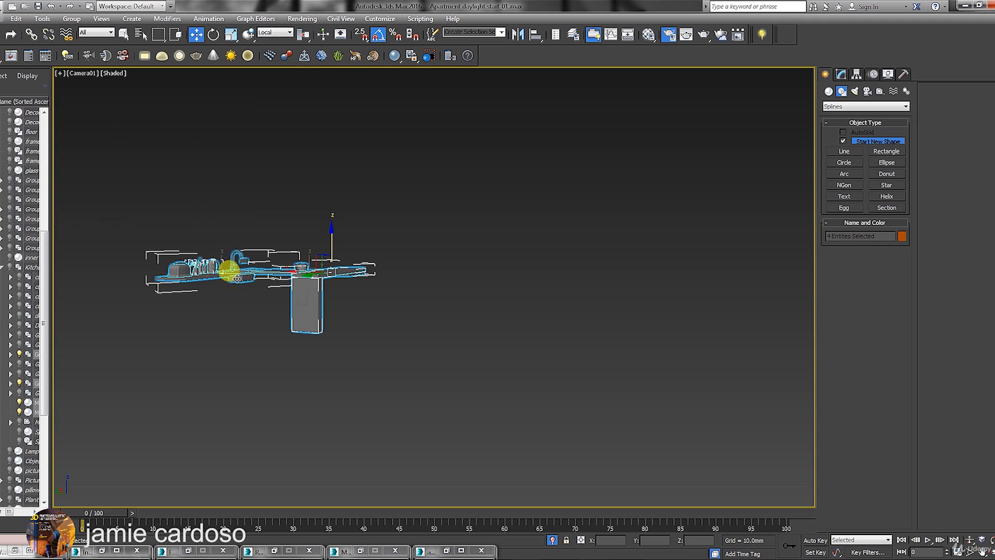
pyautogui.click(60, 73)
pyautogui.click(111, 218)
pyautogui.scroll(5, 278, 278)
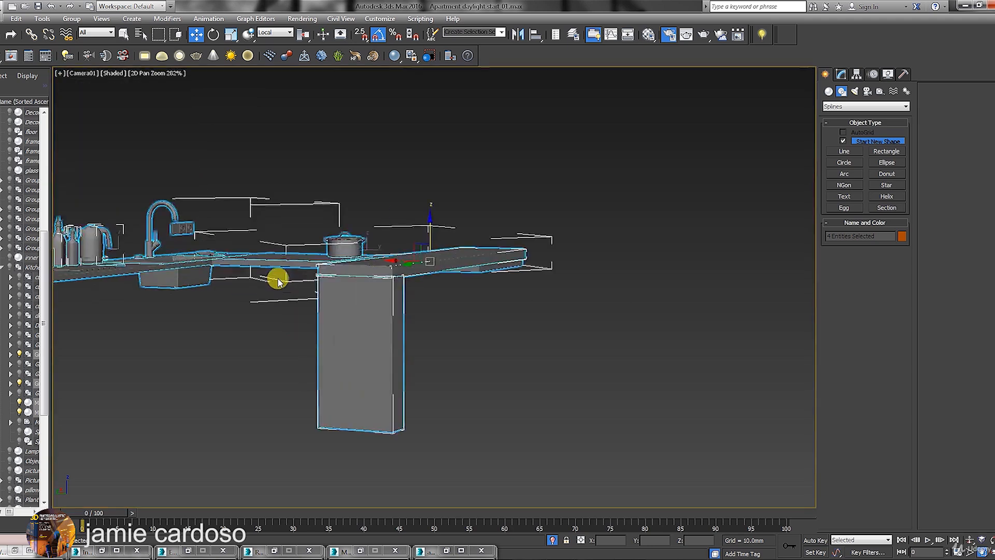
pyautogui.click(137, 260)
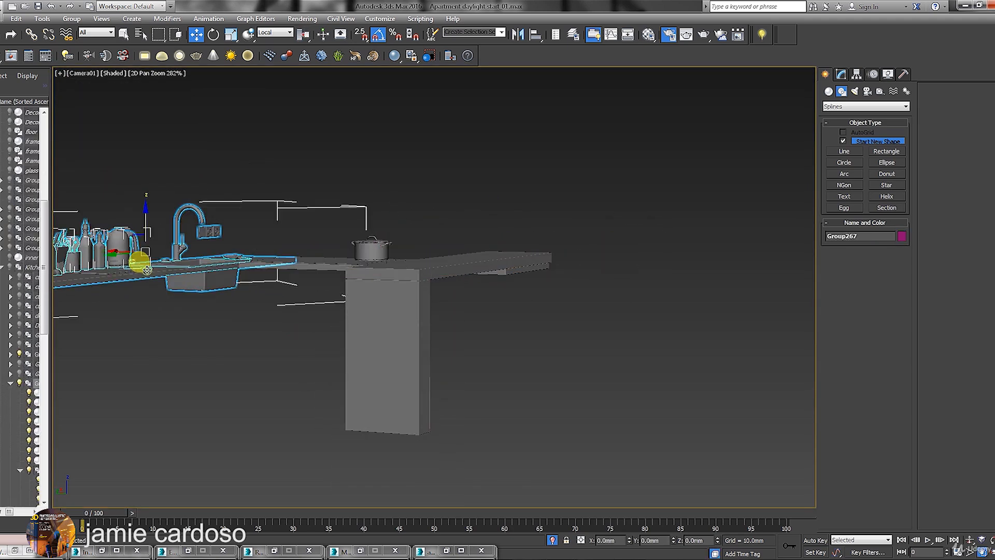
pyautogui.click(71, 19)
pyautogui.click(83, 60)
pyautogui.click(133, 267)
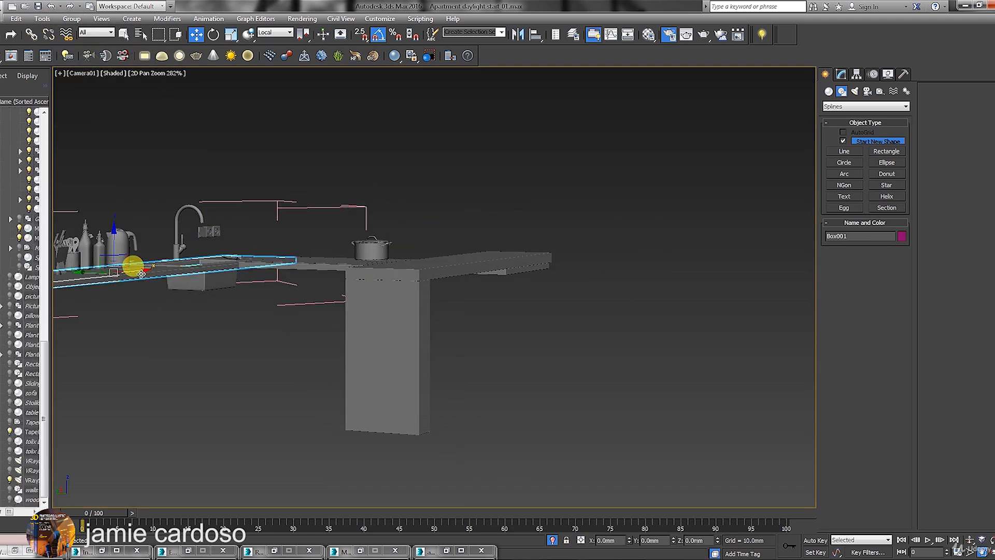
# Add the marble stand and the adjoining worktops to the Box001 selection and isolate only these pieces
pyautogui.keyDown('ctrl'); pyautogui.click(321, 261); pyautogui.keyUp('ctrl')
pyautogui.keyDown('ctrl'); pyautogui.click(386, 345); pyautogui.keyUp('ctrl')
pyautogui.keyDown('ctrl'); pyautogui.click(521, 257); pyautogui.keyUp('ctrl')
pyautogui.click(553, 541)
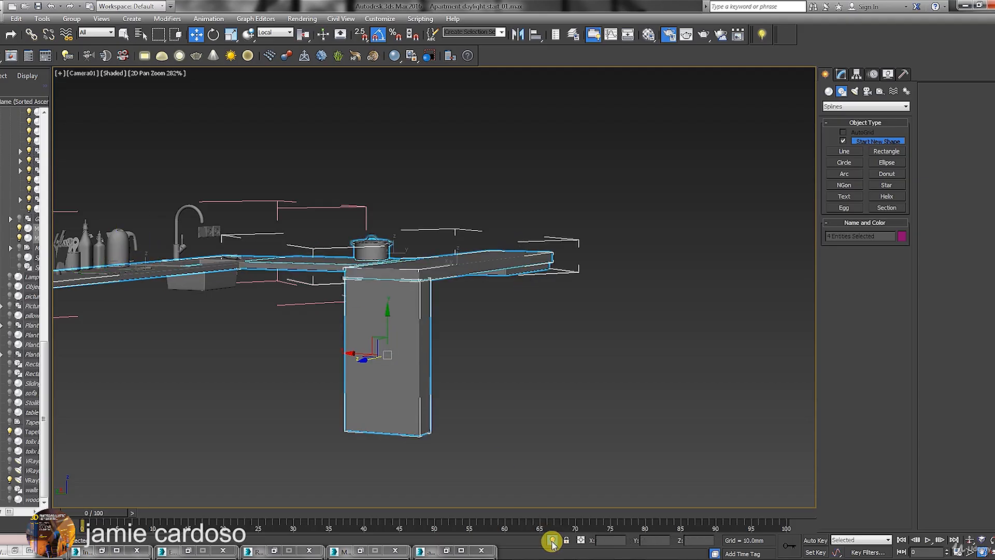
pyautogui.click(552, 541)
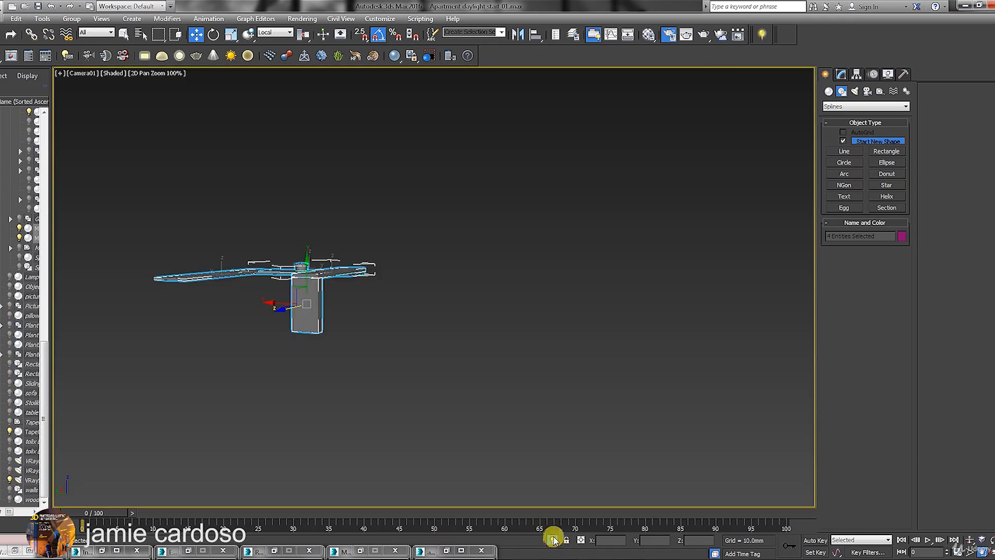
pyautogui.scroll(3, 269, 265)
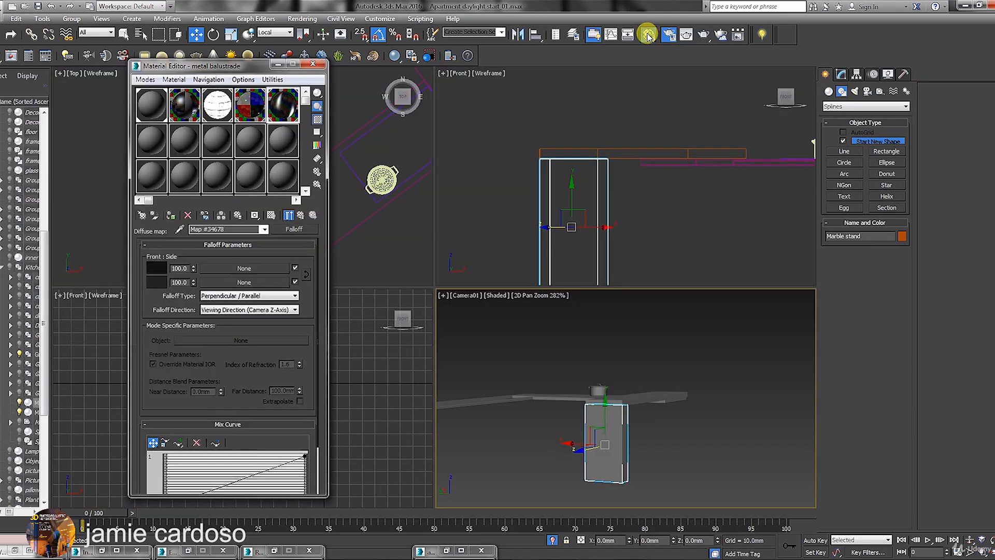
# Name an unused material slot "marble stand" and change its type to VRayMtl
pyautogui.click(151, 141)
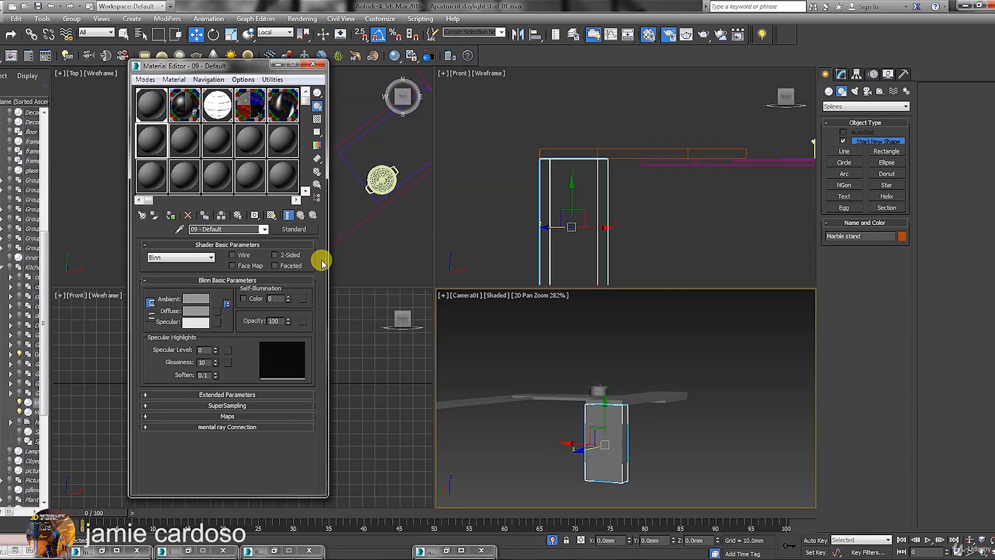
pyautogui.click(222, 228)
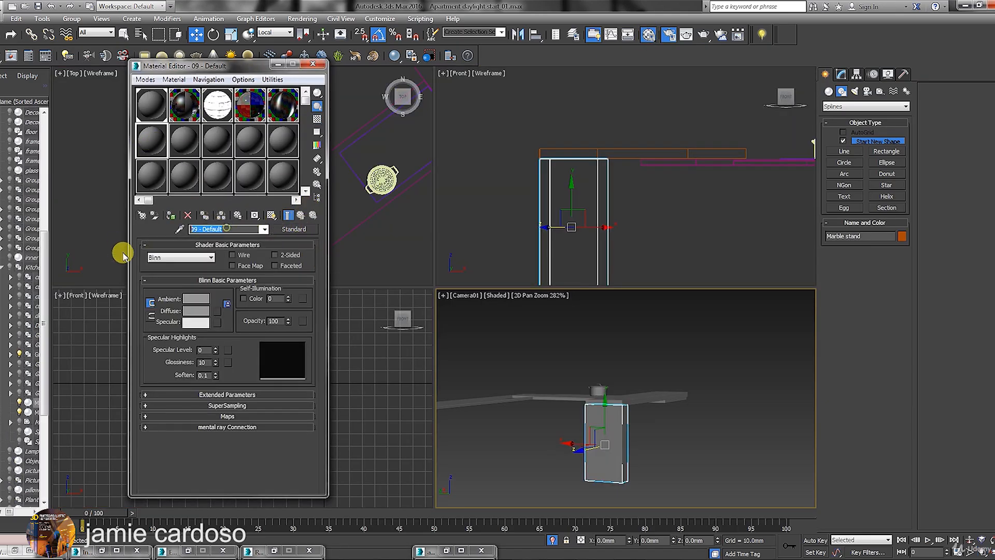
pyautogui.write('marble stand')
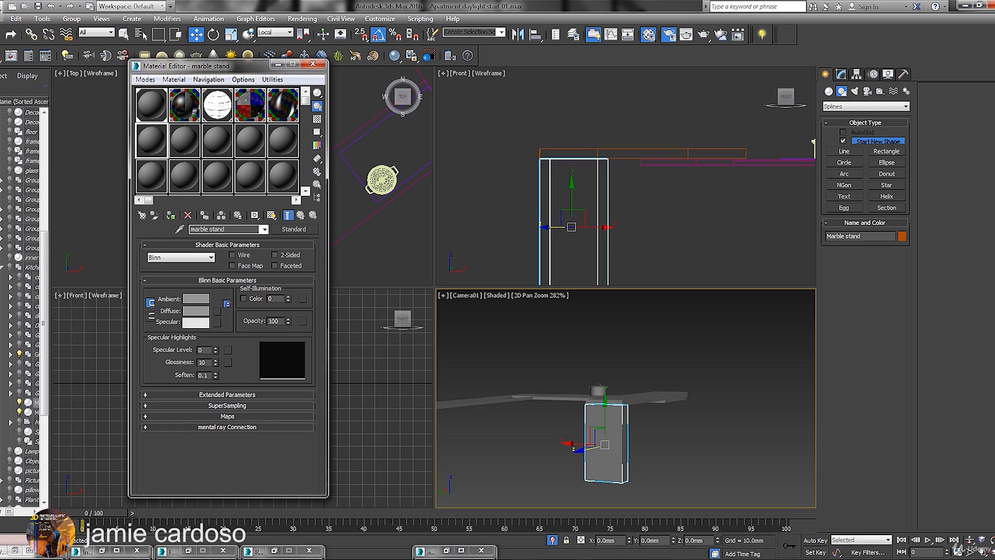
pyautogui.click(293, 230)
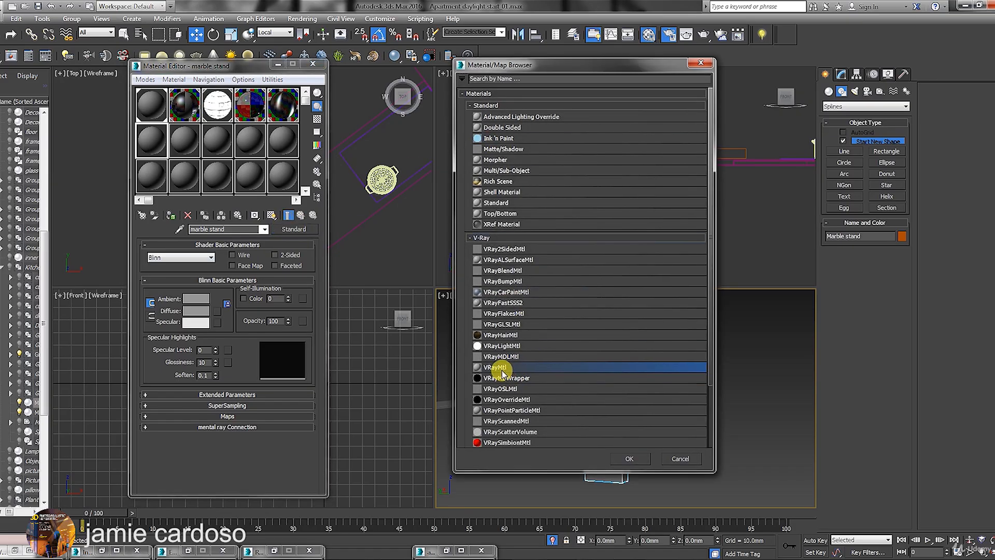
pyautogui.doubleClick(498, 368)
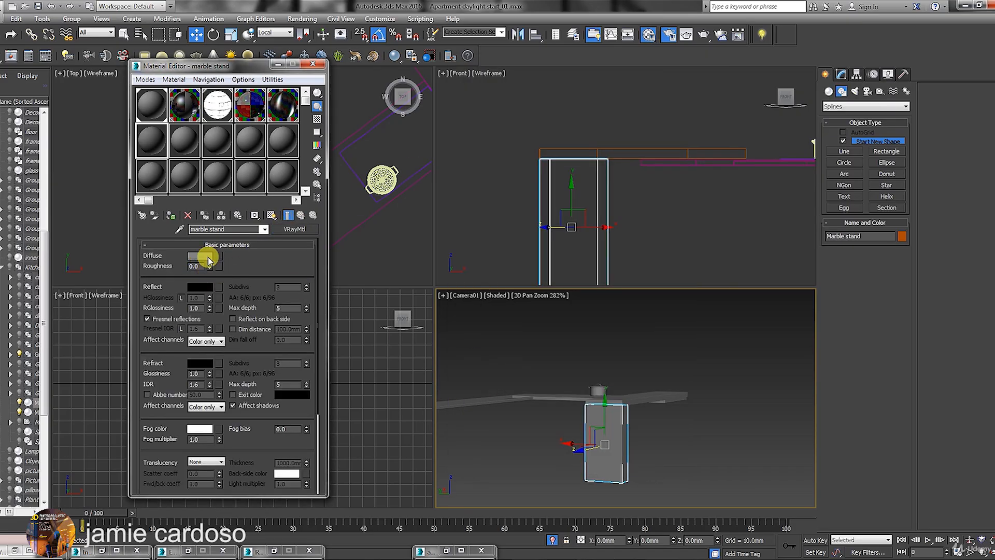
# Load the MarbleBase0173_2_seamless_XL_green image as the diffuse bitmap of the marble stand material
pyautogui.click(219, 257)
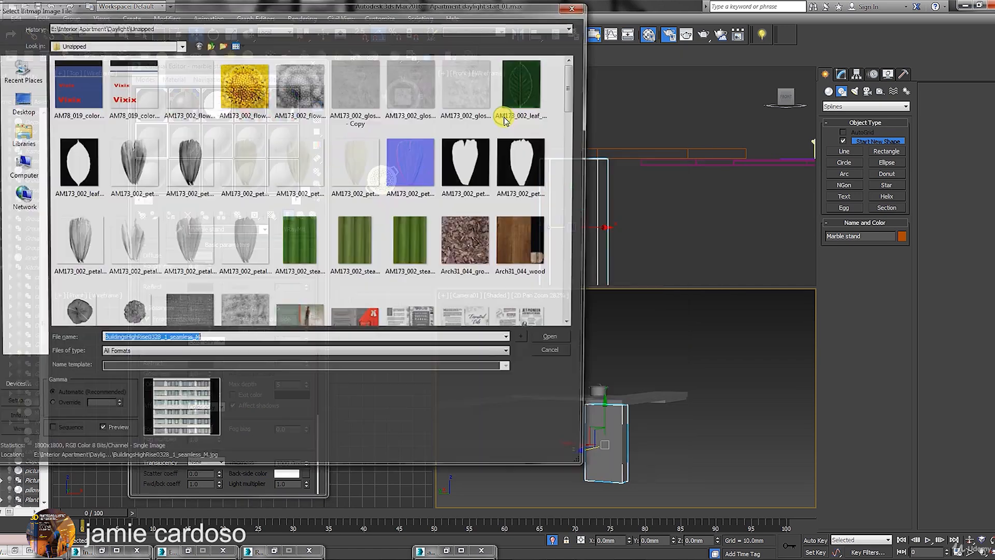
pyautogui.moveTo(574, 84); pyautogui.dragTo(583, 179)
pyautogui.click(363, 179)
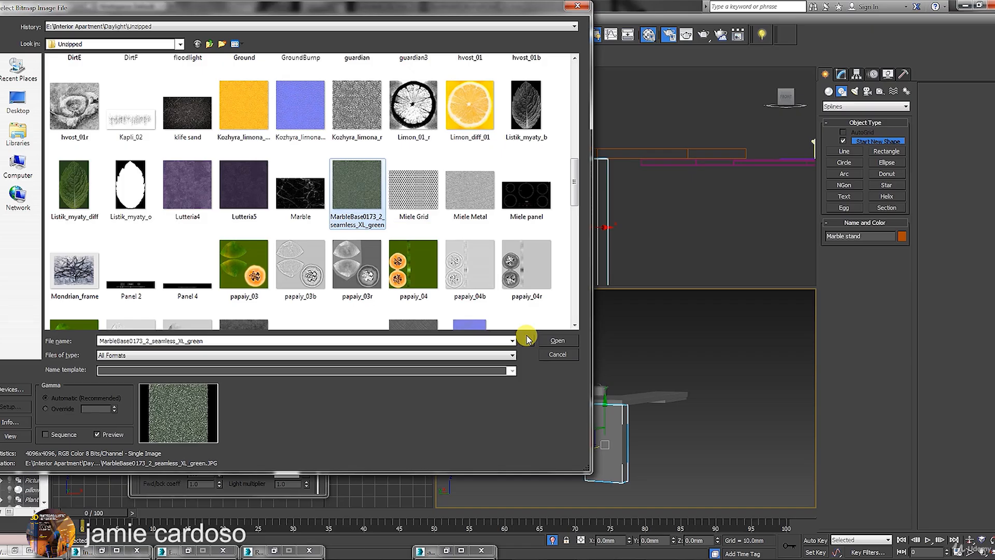
pyautogui.click(556, 340)
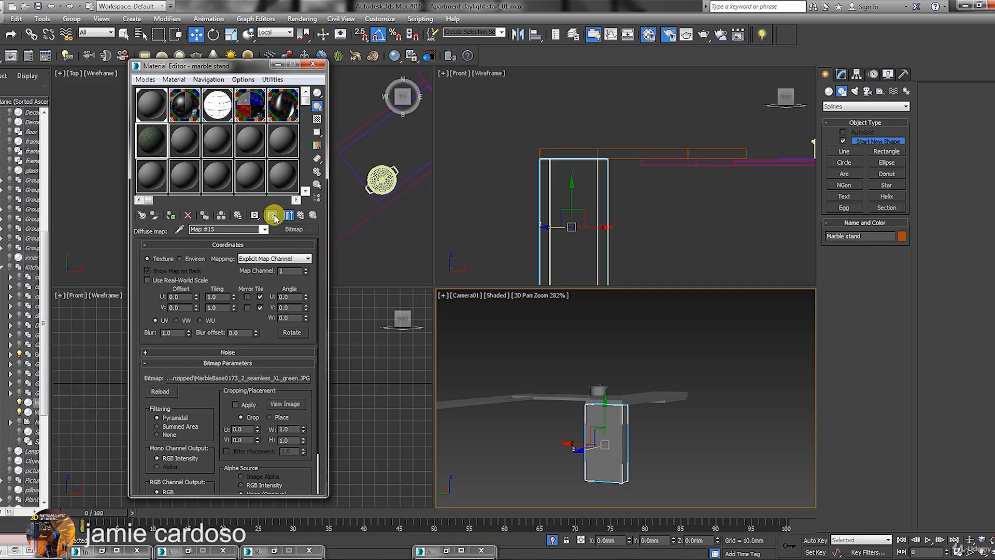
# Assign the textured marble material to the selected stand and worktops and give them box UVW mapping of 1000 mm
pyautogui.click(171, 218)
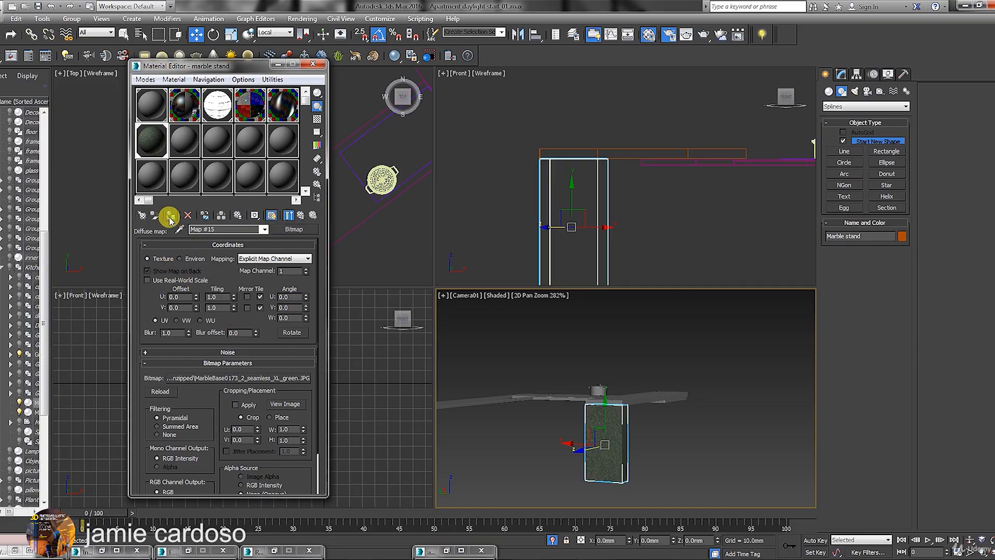
pyautogui.click(837, 74)
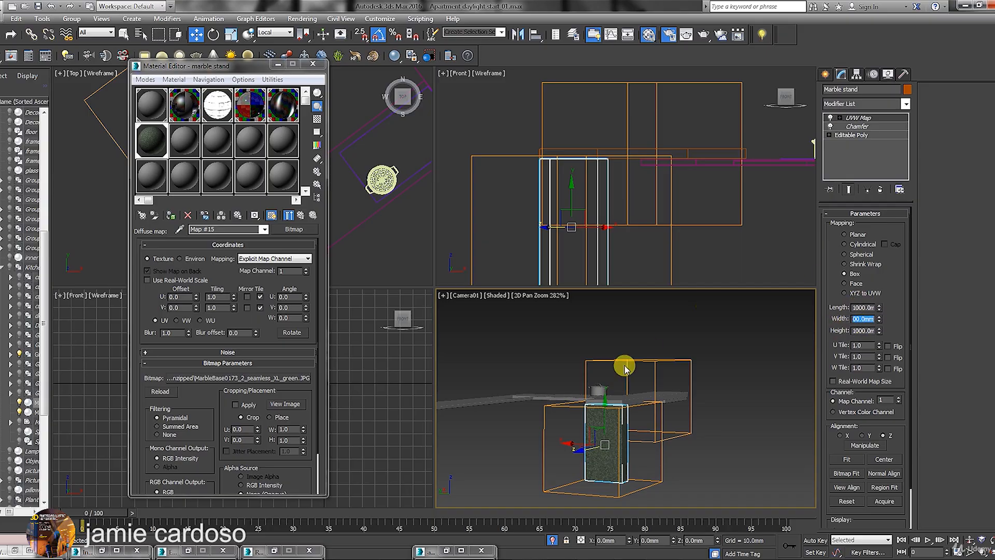
# Put a Falloff map on the material's diffuse channel, keeping the marble bitmap as its front sub-map
pyautogui.moveTo(206, 63); pyautogui.dragTo(241, 55)
pyautogui.click(336, 207)
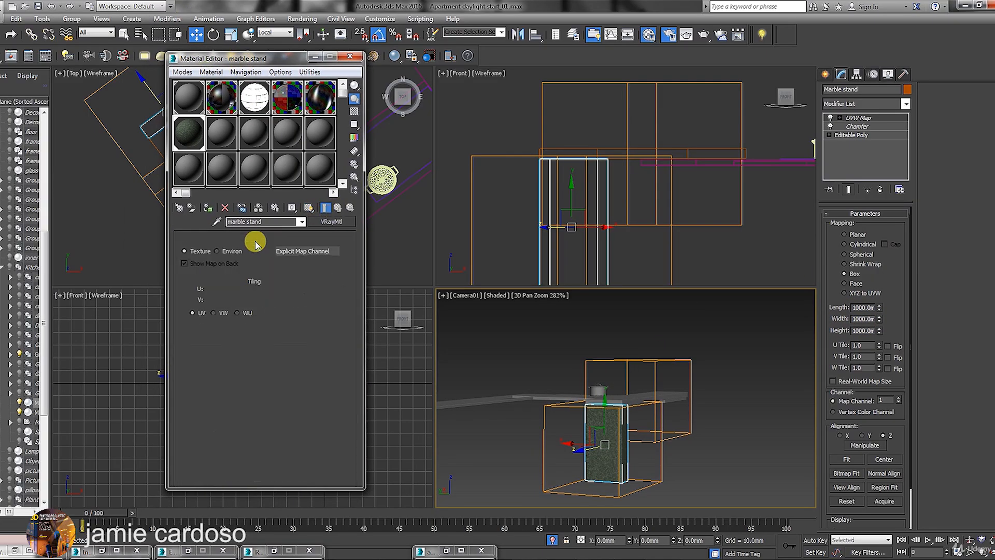
pyautogui.click(329, 221)
pyautogui.doubleClick(499, 187)
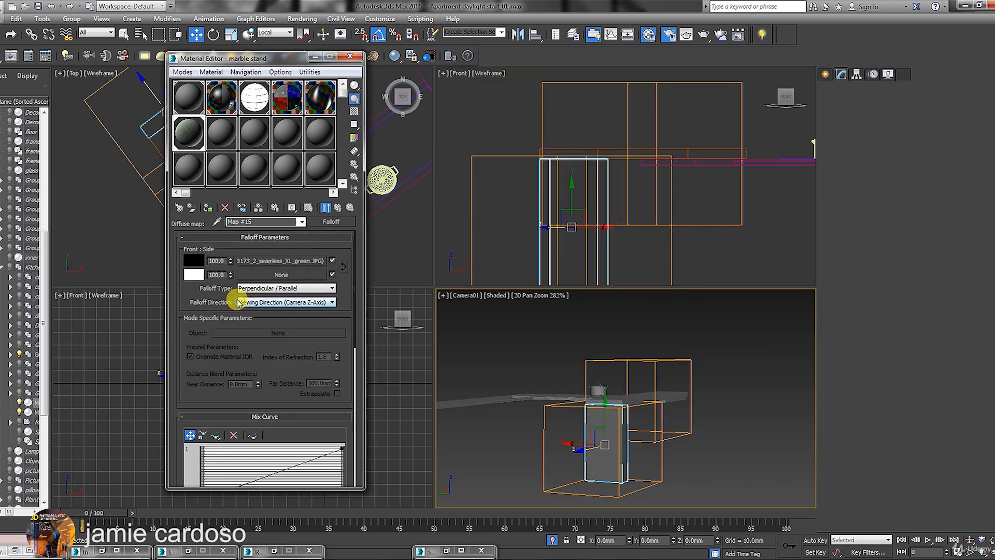
# Wrap the falloff's front marble bitmap in a Color Correction map and name it "Dark"
pyautogui.click(267, 261)
pyautogui.click(320, 220)
pyautogui.doubleClick(499, 149)
pyautogui.click(235, 293)
pyautogui.moveTo(259, 220); pyautogui.dragTo(190, 220)
pyautogui.write('Dark')
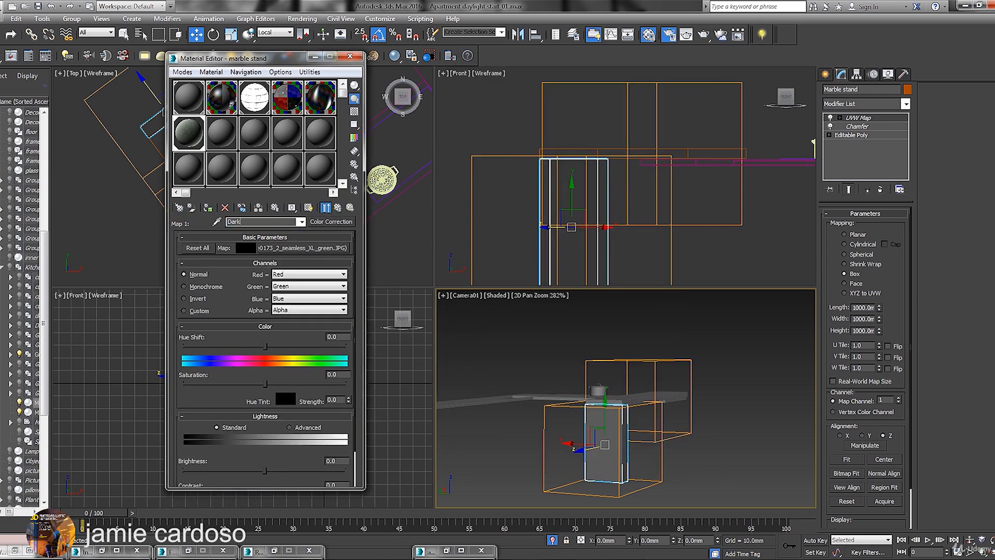
# Copy the Dark color correction into the falloff's side slot and name the copy "Bright"
pyautogui.click(338, 207)
pyautogui.click(251, 260)
pyautogui.doubleClick(244, 222)
pyautogui.write('Bright')
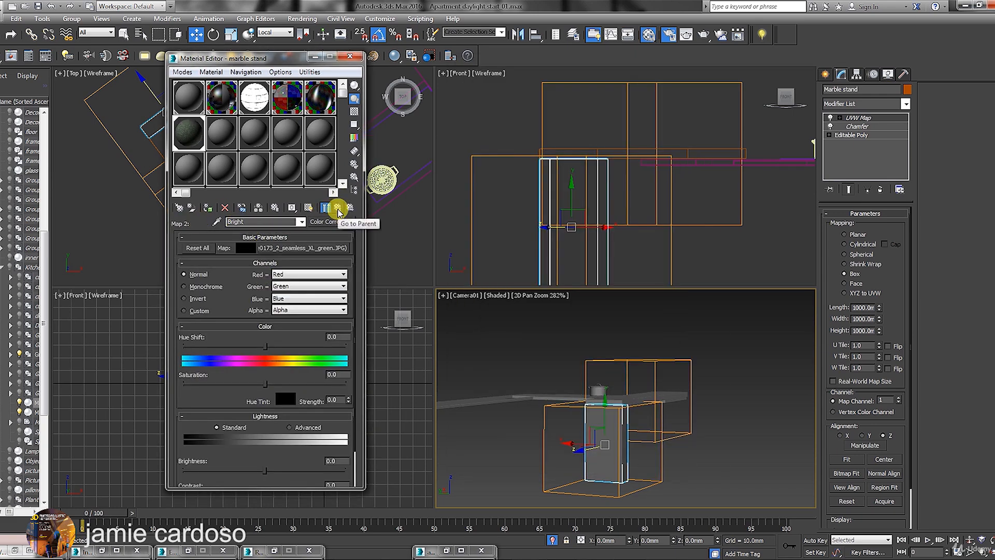
# Copy the marble bitmap from the Dark correction and paste it as an instance into the Bright correction's map slot
pyautogui.click(338, 207)
pyautogui.click(265, 261)
pyautogui.rightClick(297, 247)
pyautogui.click(311, 266)
pyautogui.click(338, 207)
pyautogui.click(282, 274)
pyautogui.rightClick(314, 247)
pyautogui.rightClick(300, 246)
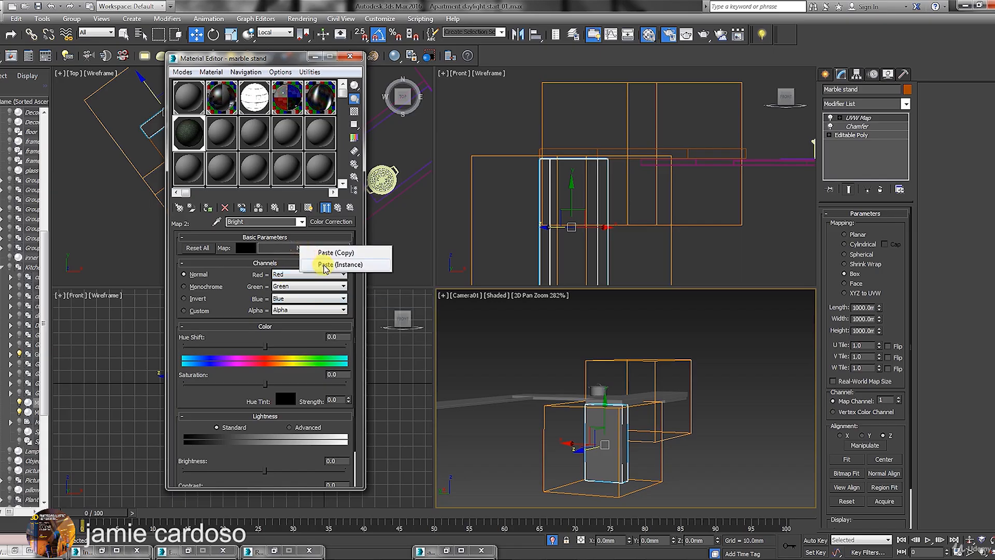
pyautogui.click(325, 266)
pyautogui.click(338, 207)
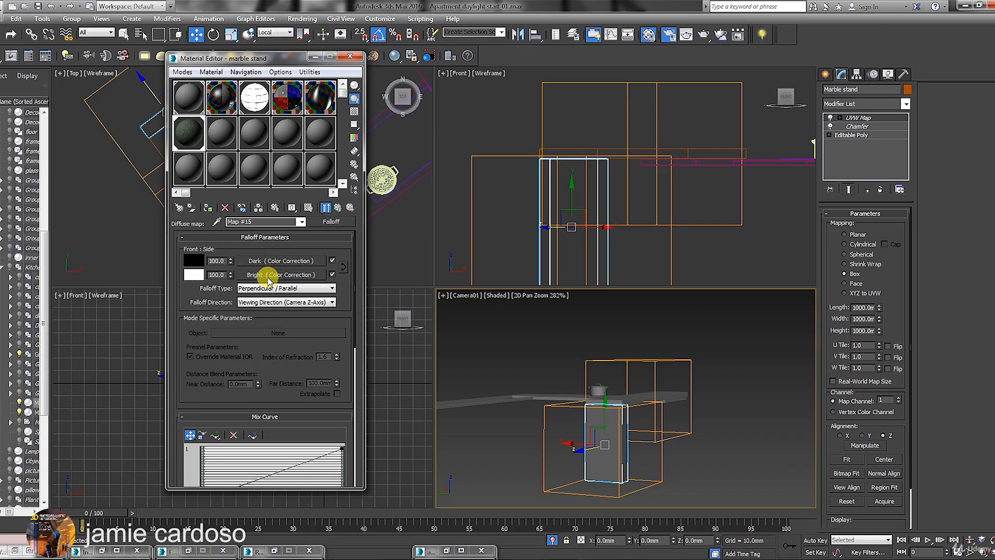
# Raise the brightness of the falloff's Bright correction slightly and check the Dark correction in the front slot
pyautogui.click(281, 277)
pyautogui.moveTo(250, 326); pyautogui.dragTo(246, 220)
pyautogui.moveTo(263, 407); pyautogui.dragTo(279, 407)
pyautogui.click(337, 207)
pyautogui.click(263, 261)
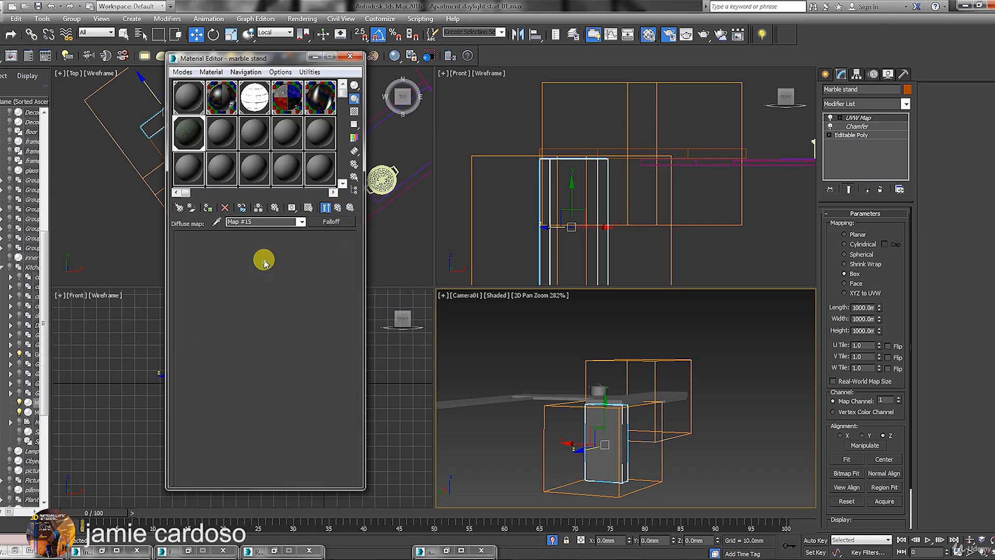
pyautogui.click(338, 207)
pyautogui.click(337, 208)
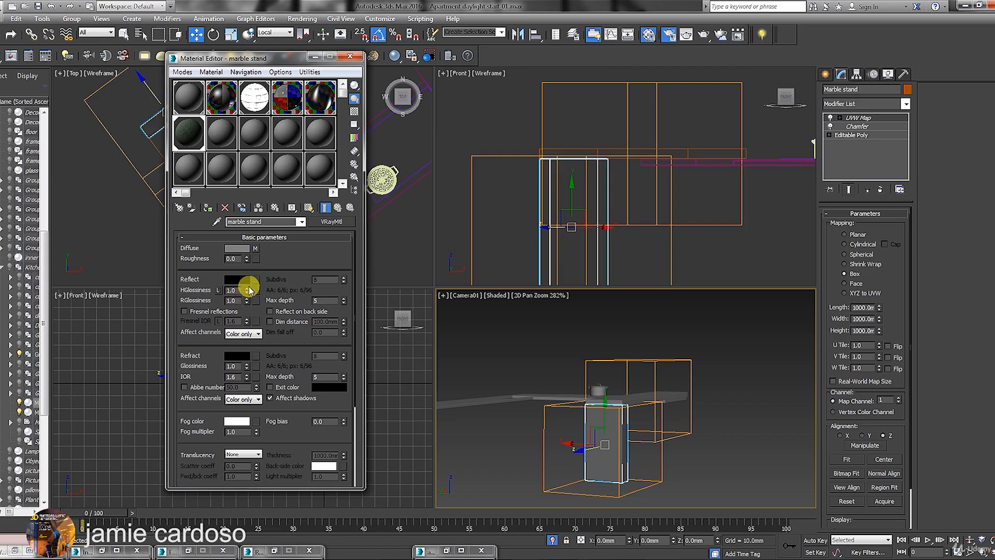
# Open an enlarged preview of the marble stand material and set its reflection color value to 13
pyautogui.doubleClick(195, 138)
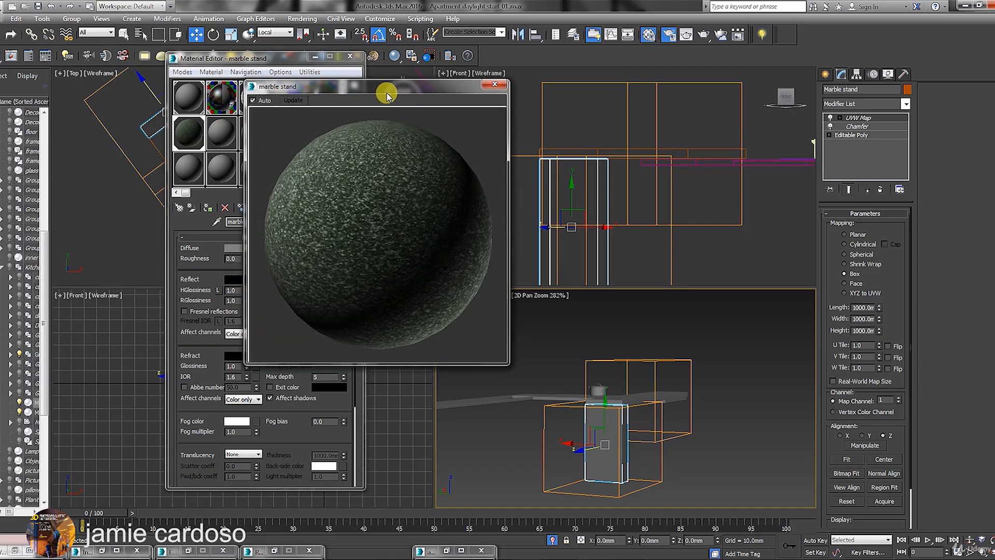
pyautogui.moveTo(389, 94); pyautogui.dragTo(579, 61)
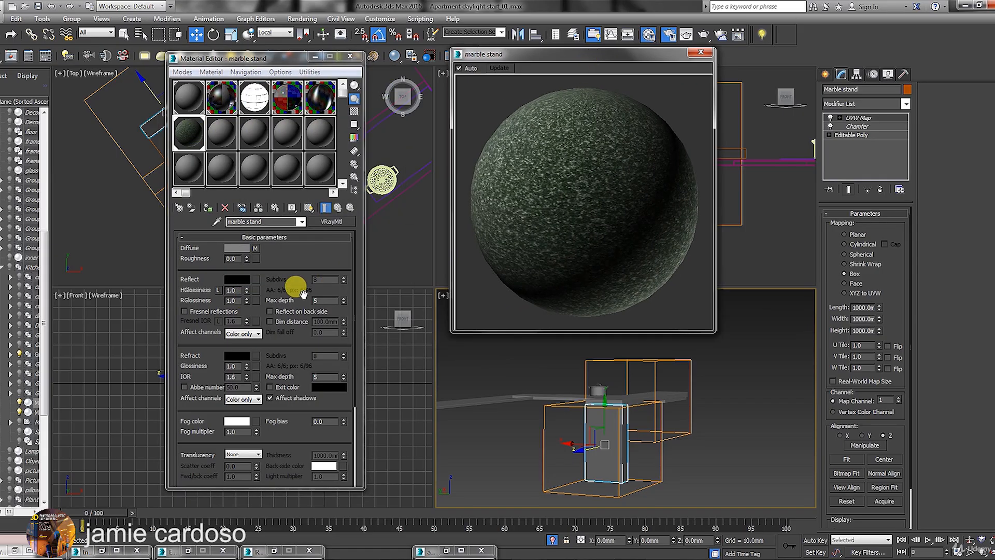
pyautogui.click(237, 279)
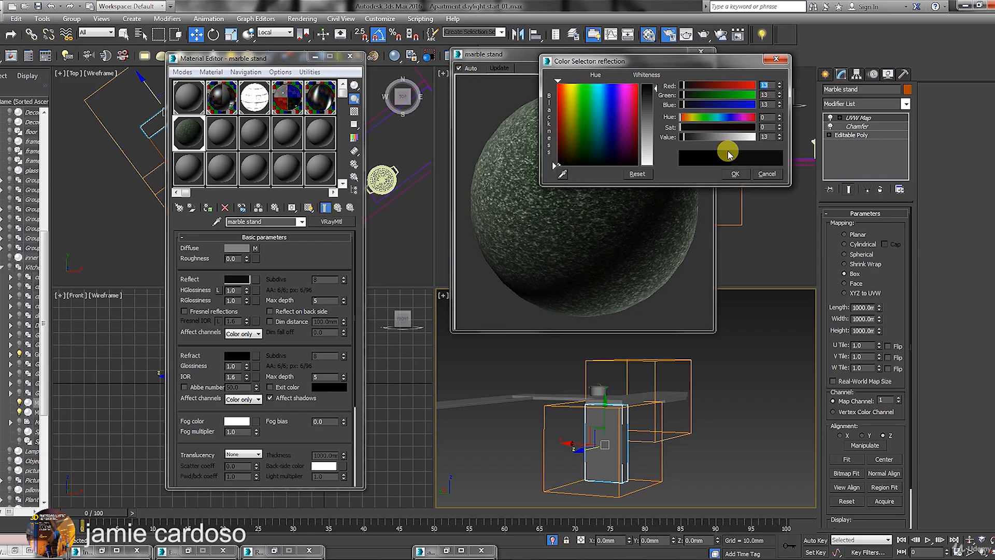
pyautogui.click(732, 174)
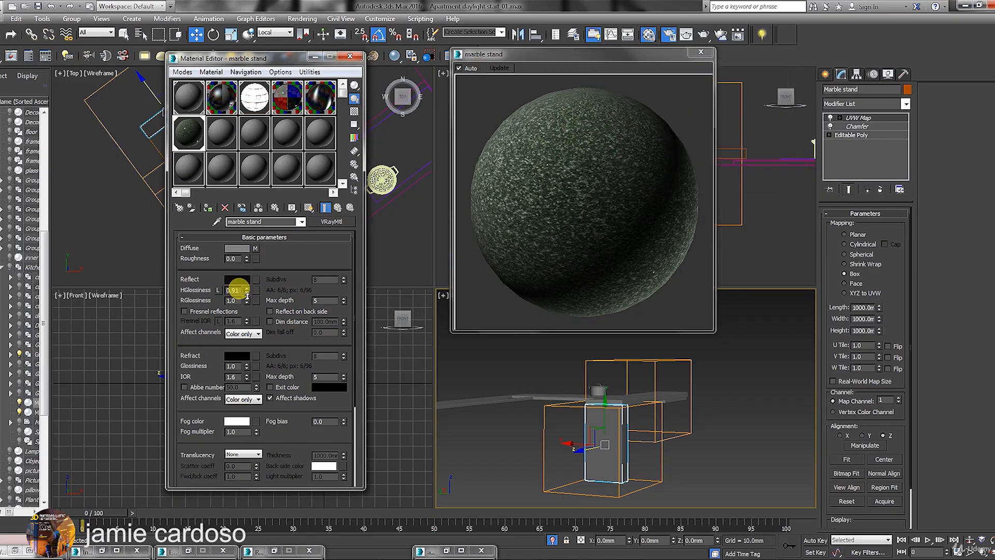
# Set the marble's highlight glossiness to 0.75 and show the checkered background behind its preview
pyautogui.moveTo(249, 302); pyautogui.dragTo(251, 305)
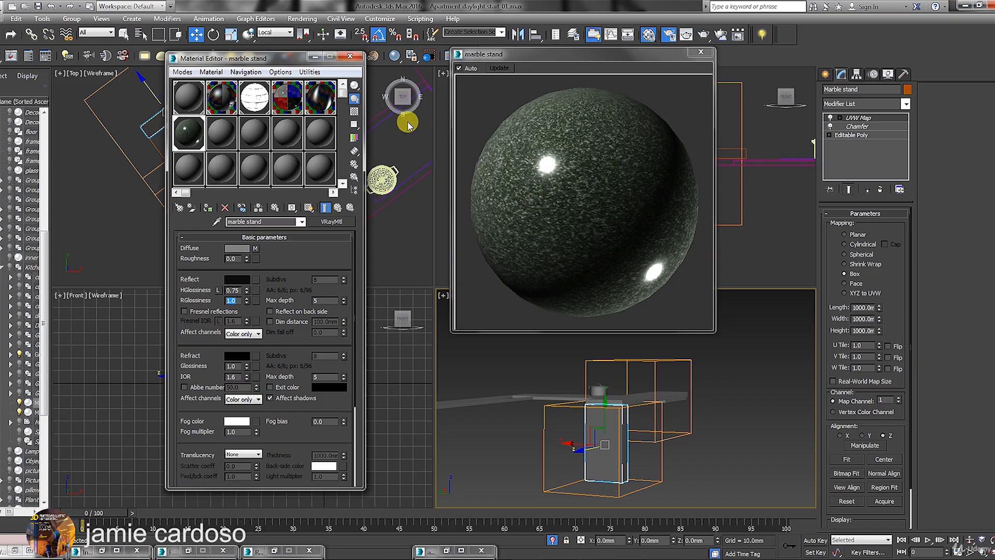
pyautogui.click(353, 113)
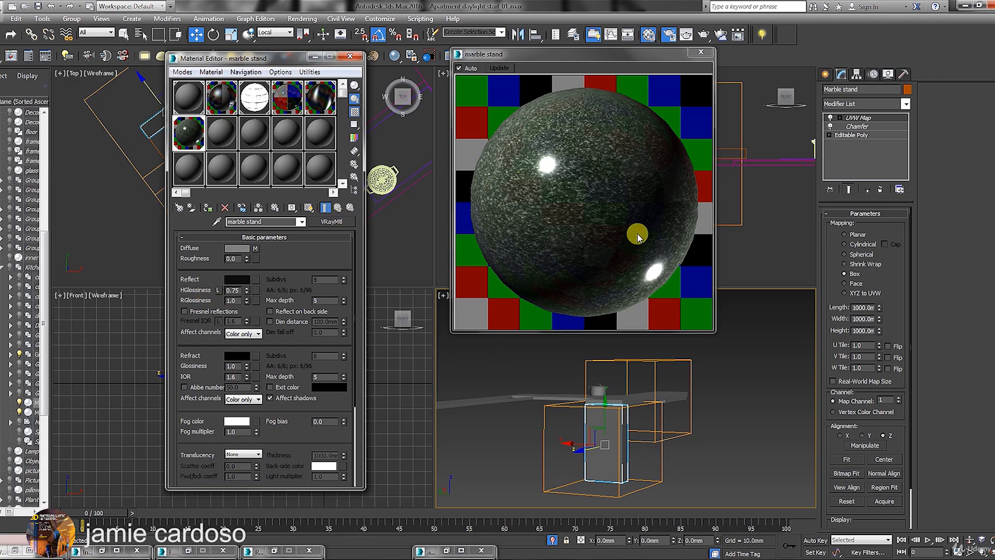
# Review the marble stand's existing Chamfer settings and add another Chamfer modifier above its UVW Map
pyautogui.click(852, 127)
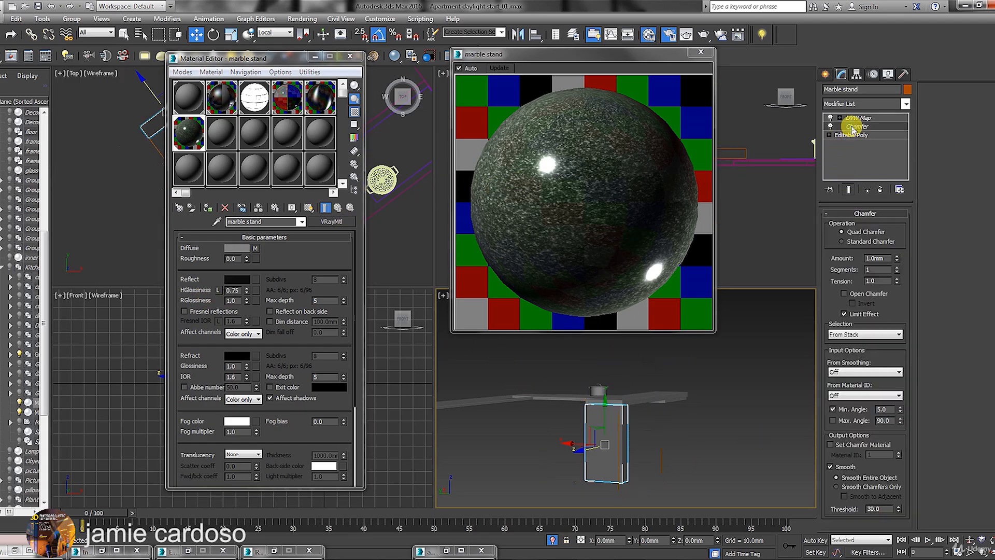
pyautogui.click(867, 159)
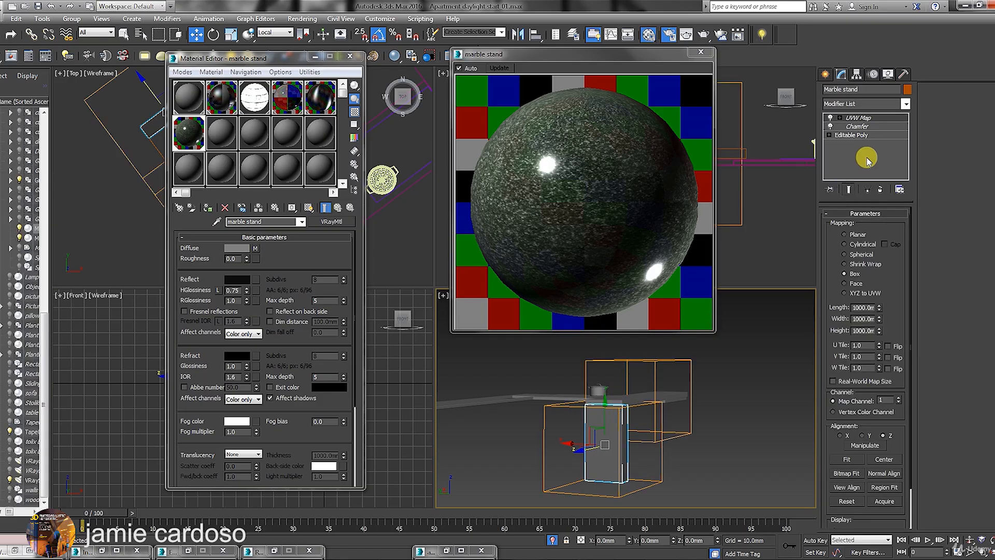
pyautogui.click(905, 105)
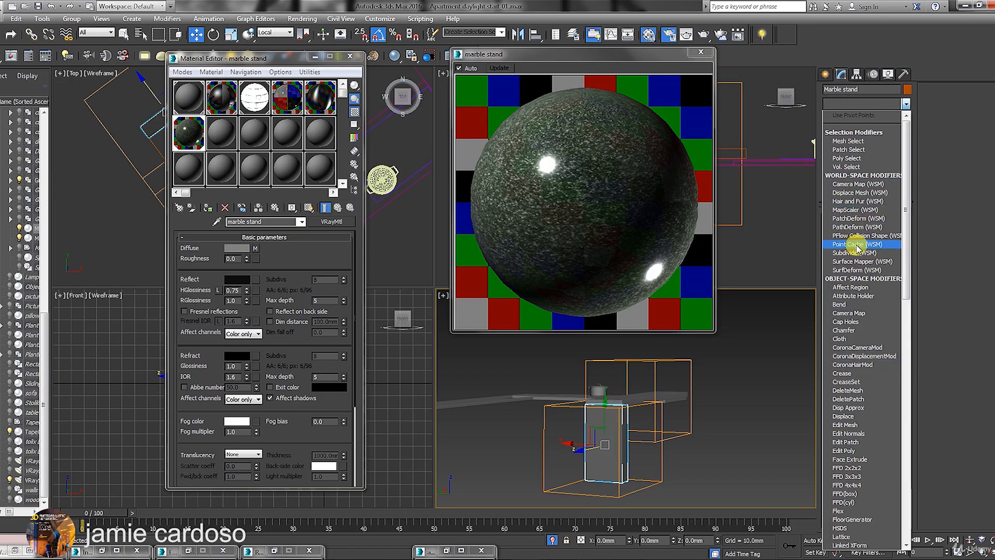
pyautogui.press('c')
pyautogui.scroll(3, 858, 246)
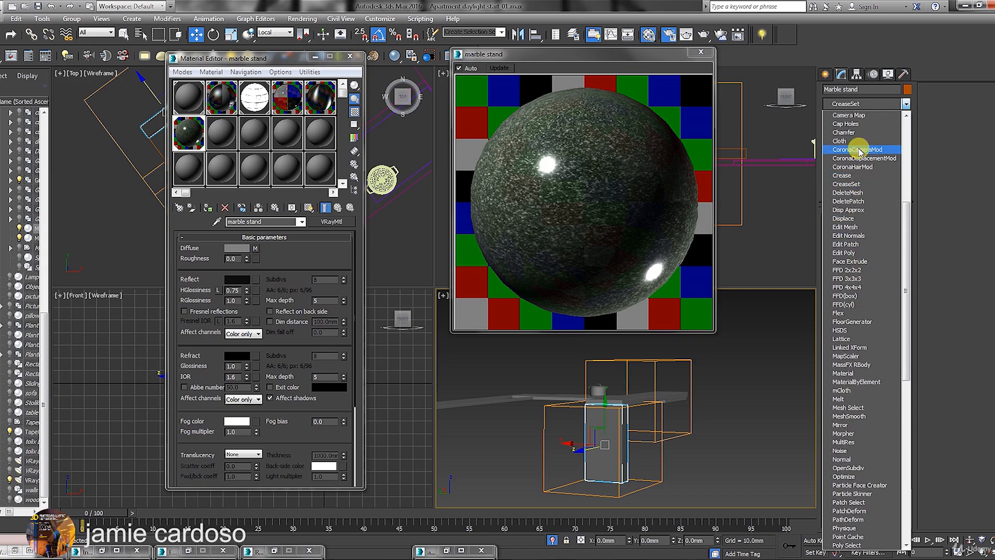
pyautogui.click(856, 133)
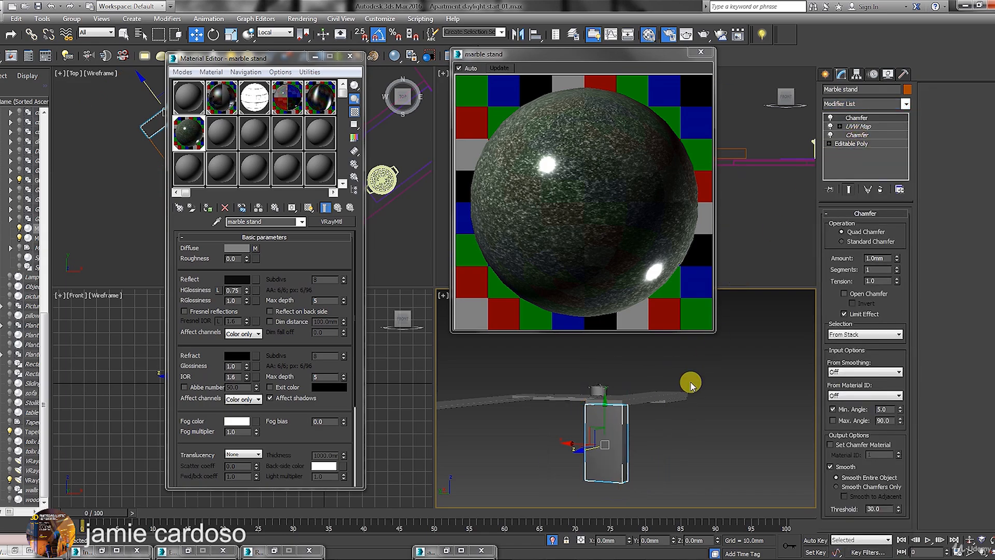
# Examine the marble stand's chamfered edges and corner up close in a maximized wireframe view
pyautogui.moveTo(285, 64); pyautogui.dragTo(321, 332)
pyautogui.scroll(5, 156, 93)
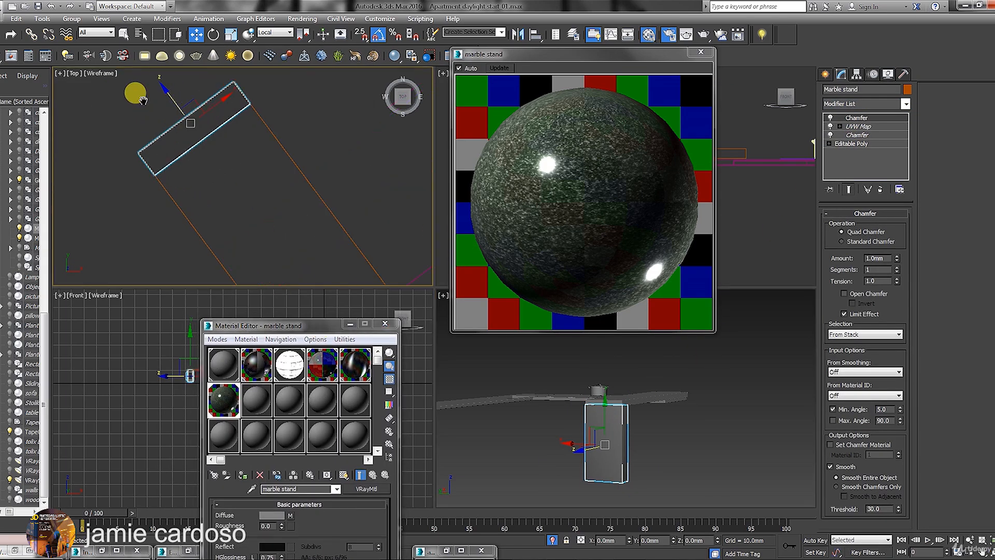
pyautogui.click(994, 552)
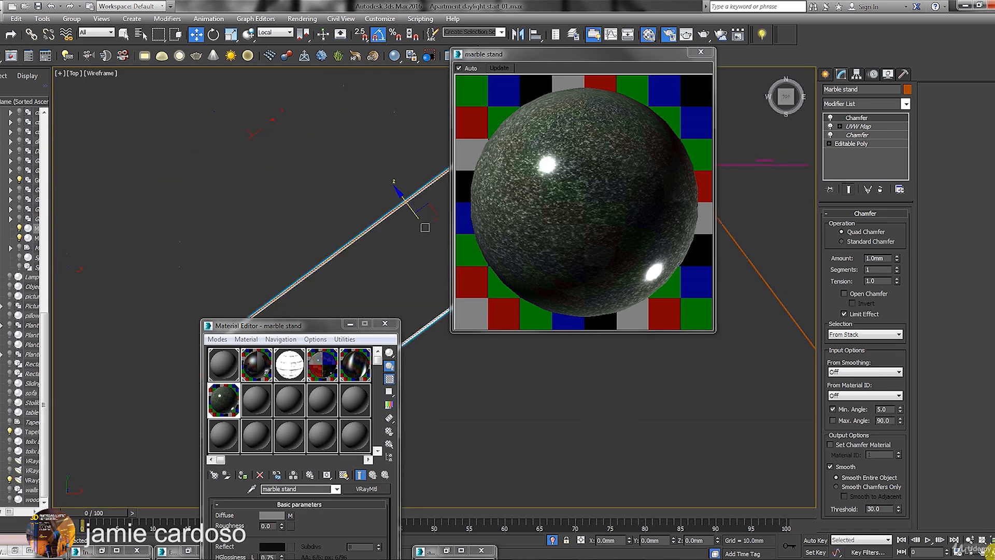
pyautogui.click(994, 552)
pyautogui.moveTo(664, 52); pyautogui.dragTo(201, 80)
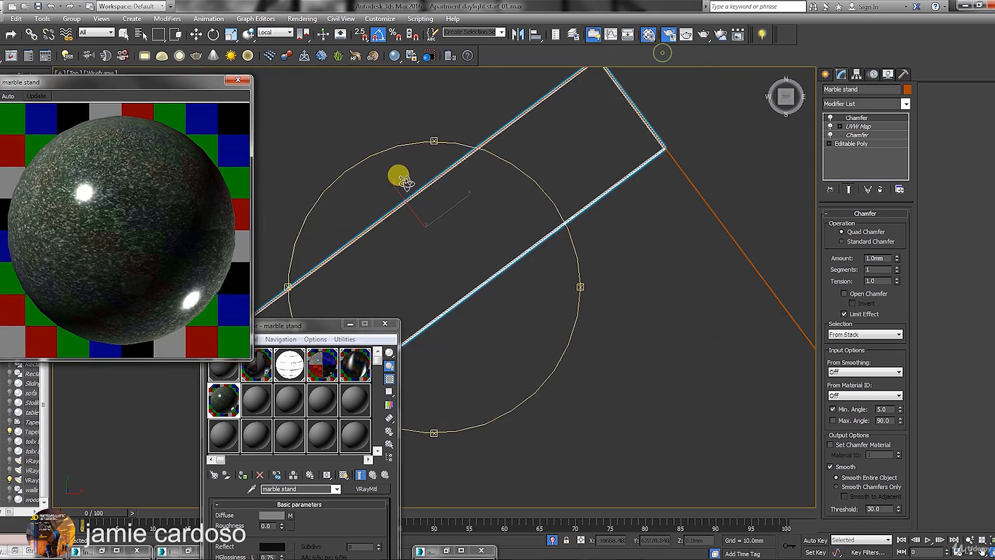
pyautogui.moveTo(495, 210); pyautogui.dragTo(515, 184, button='middle')
pyautogui.moveTo(459, 295); pyautogui.dragTo(605, 222)
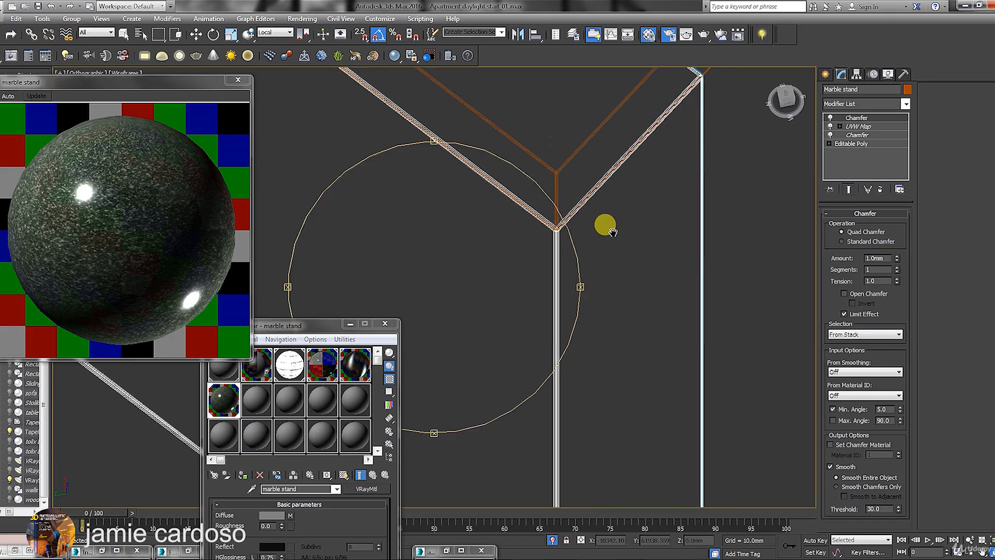
# Compare the stand's edges with the added upper Chamfer modifier off and on, and delete that modifier
pyautogui.click(830, 118)
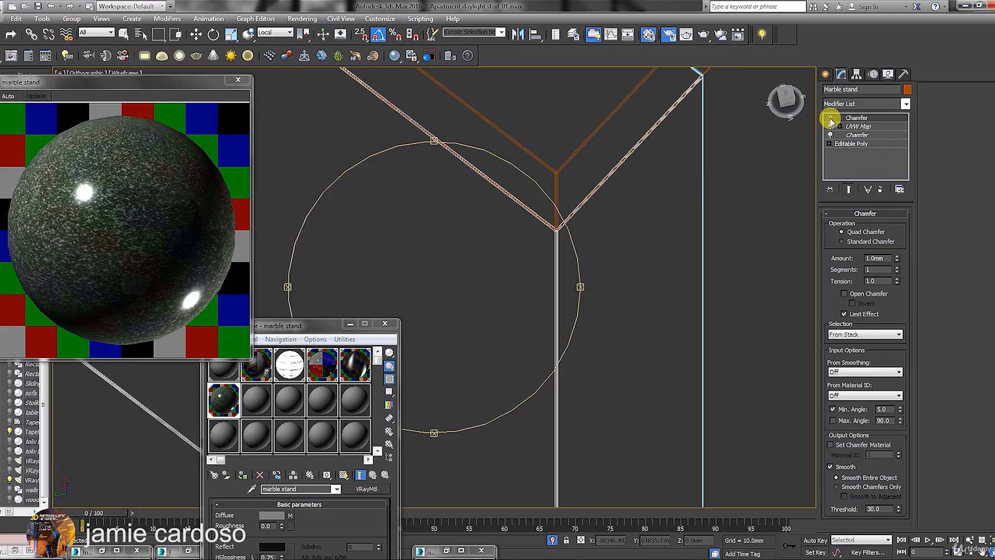
pyautogui.click(830, 118)
pyautogui.press('Delete')
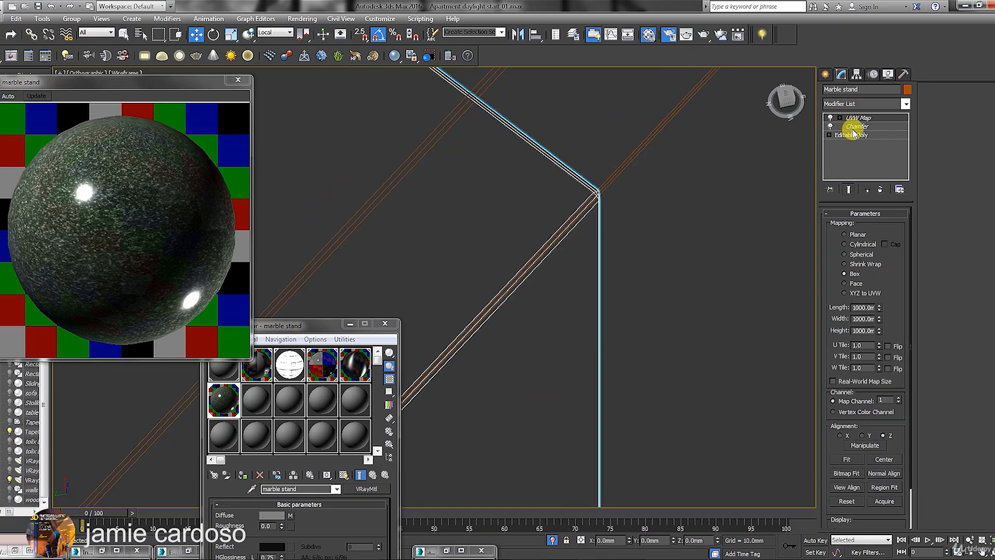
# Review the marble stand's Chamfer modifier settings and select the marble top
pyautogui.click(857, 127)
pyautogui.keyDown('alt'); pyautogui.moveTo(596, 224); pyautogui.dragTo(603, 200, button='middle'); pyautogui.keyUp('alt')
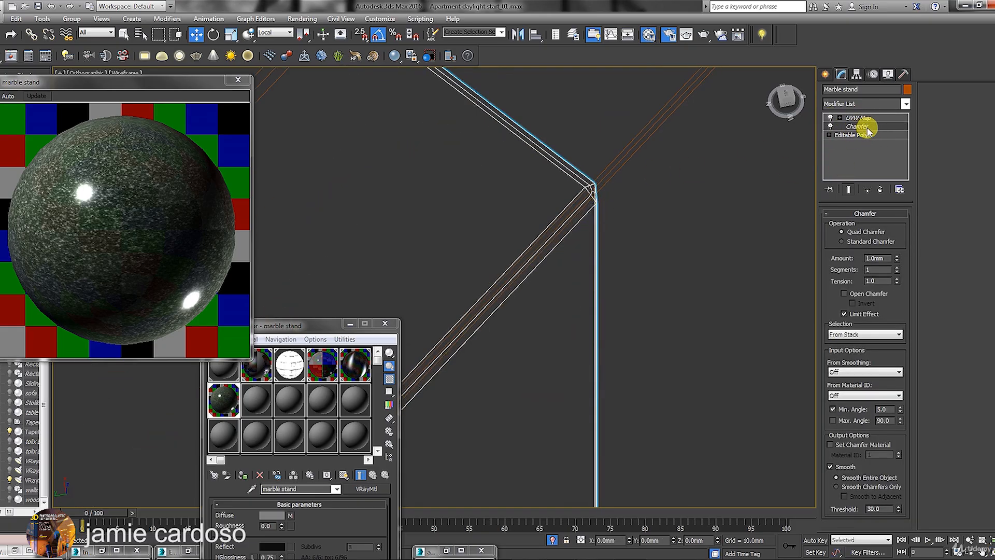
pyautogui.click(825, 74)
pyautogui.scroll(-6, 555, 210)
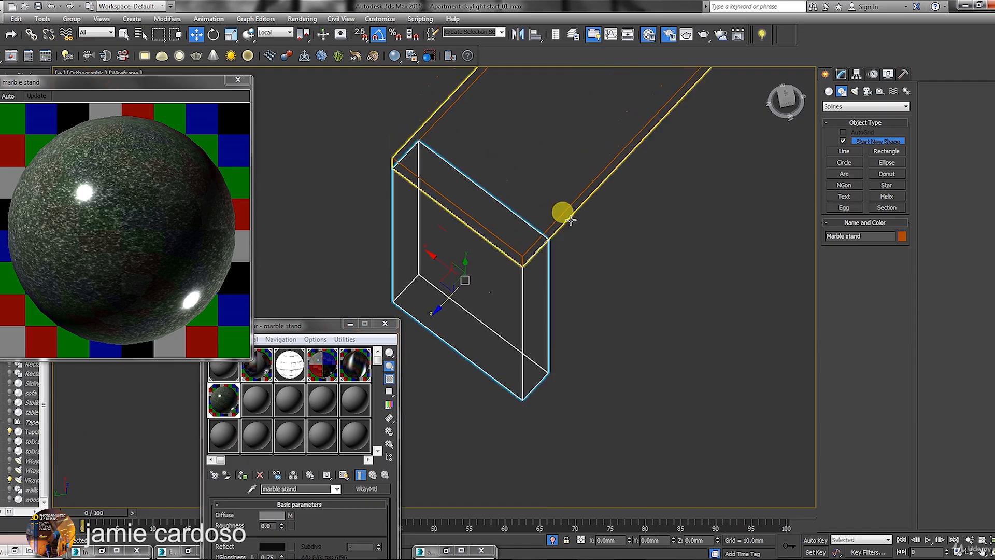
pyautogui.click(570, 220)
# Switch to the maximized Camera01 view and end the isolation of the marble objects
pyautogui.hotkey('alt', 'w')
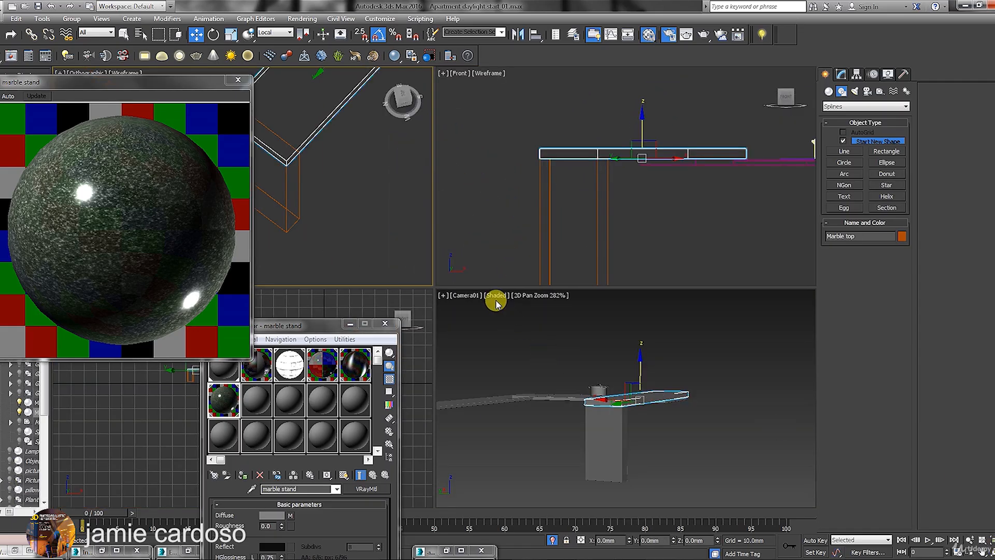
pyautogui.rightClick(496, 303)
pyautogui.hotkey('alt', 'w')
pyautogui.moveTo(290, 326); pyautogui.dragTo(845, 136)
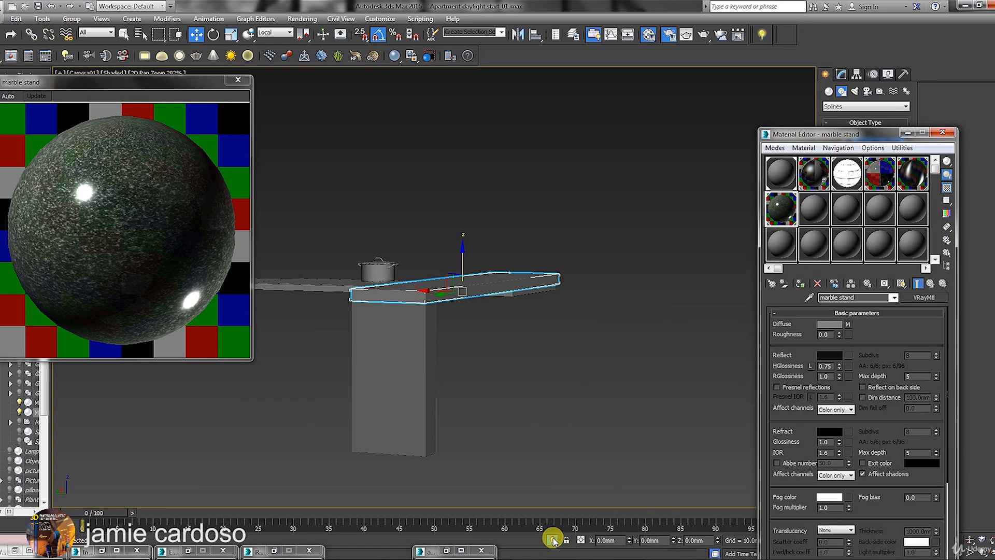
pyautogui.click(554, 541)
pyautogui.click(485, 324)
pyautogui.scroll(3, 494, 327)
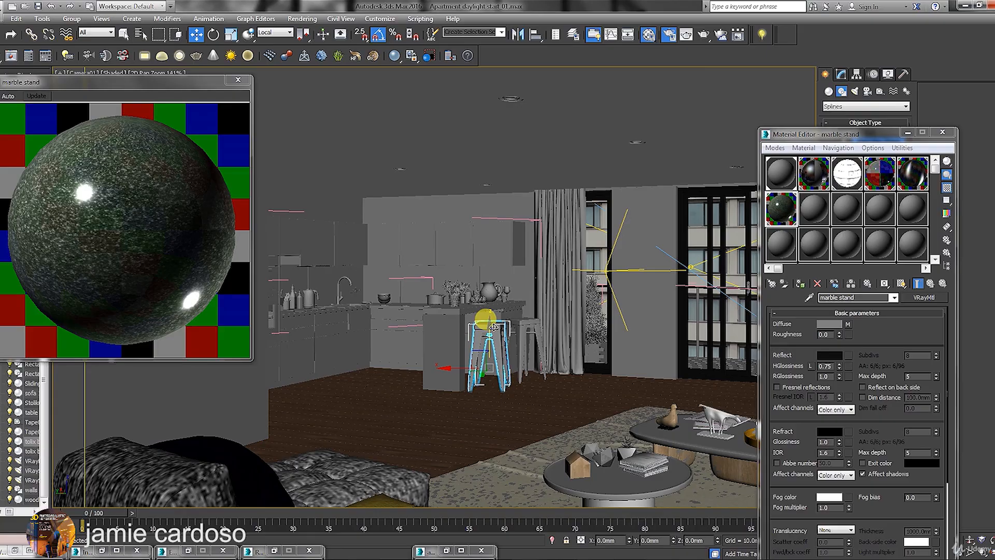
# Close the marble's enlarged preview and exit the camera view's 2D Pan Zoom Mode
pyautogui.click(239, 80)
pyautogui.click(154, 74)
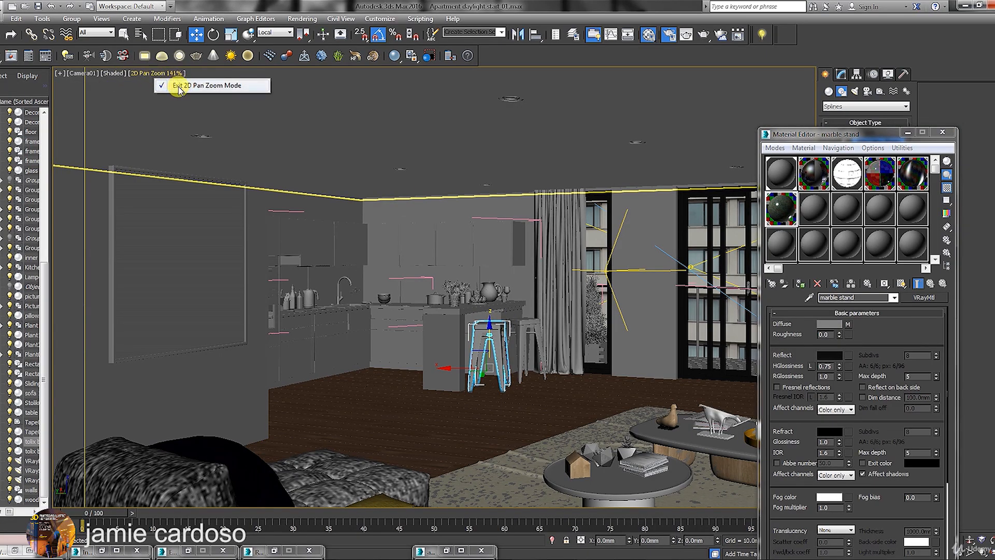
pyautogui.click(179, 88)
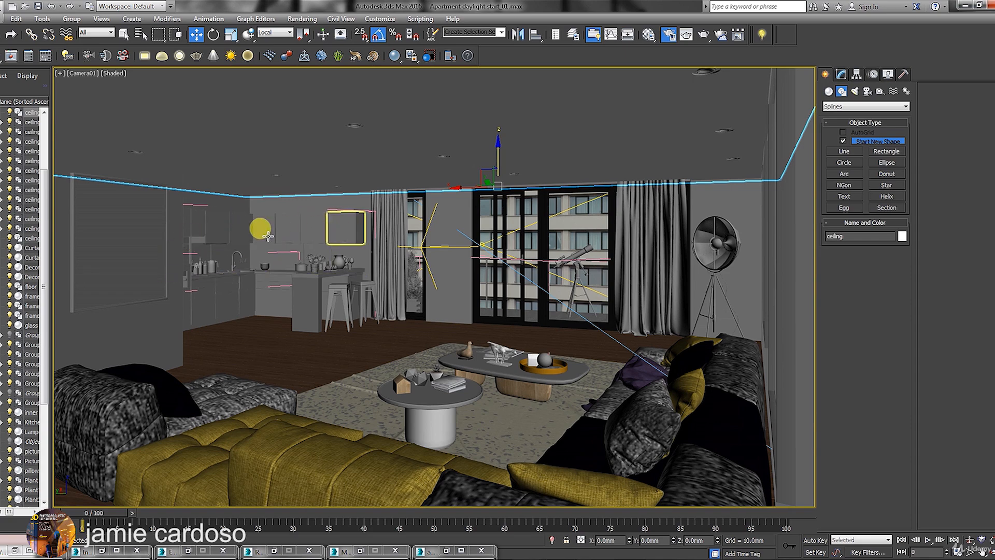
# Create a plane VRayLight along the kitchen wall cabinets in the Top view, about 1188 mm half-length by 81 mm half-width
pyautogui.click(303, 246)
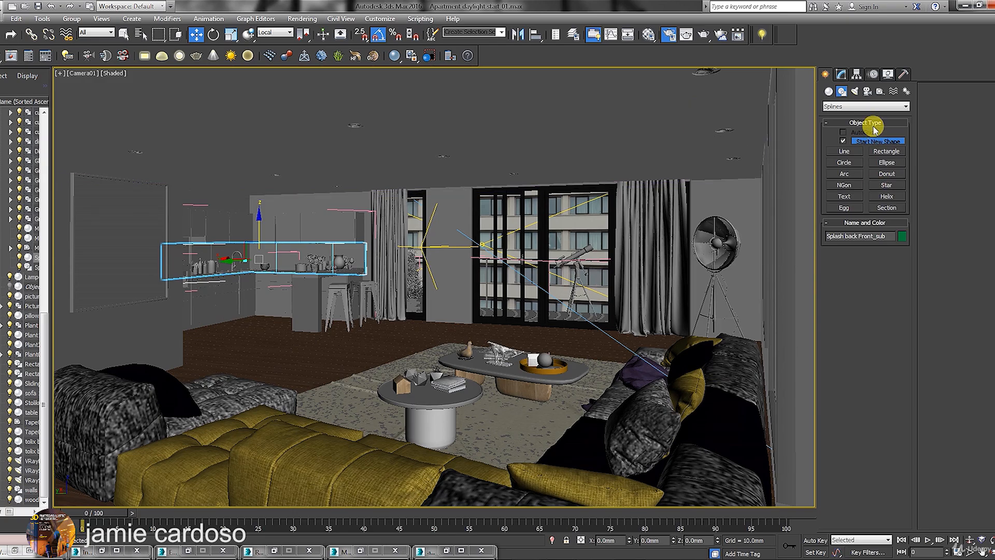
pyautogui.click(856, 91)
pyautogui.click(840, 143)
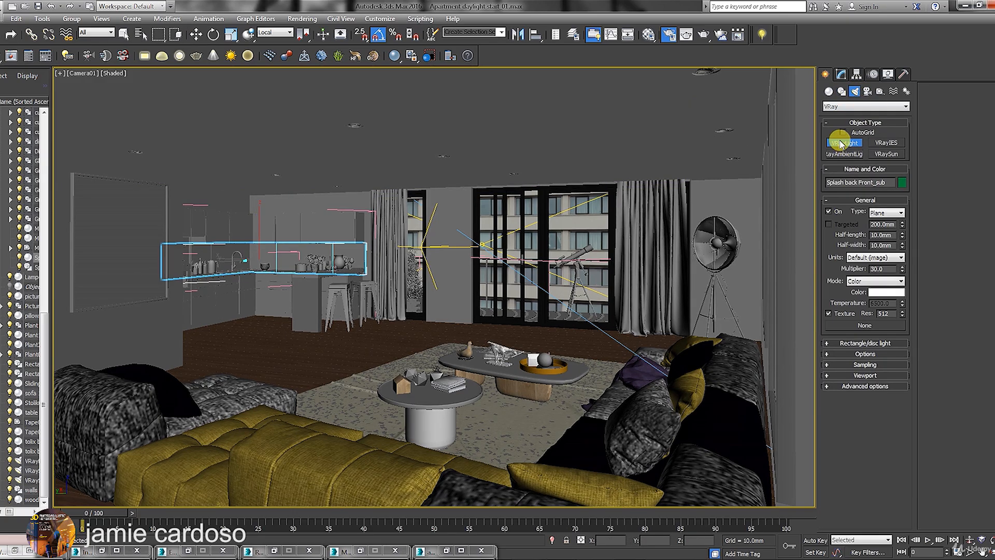
pyautogui.hotkey('alt', 'w')
pyautogui.scroll(-5, 238, 168)
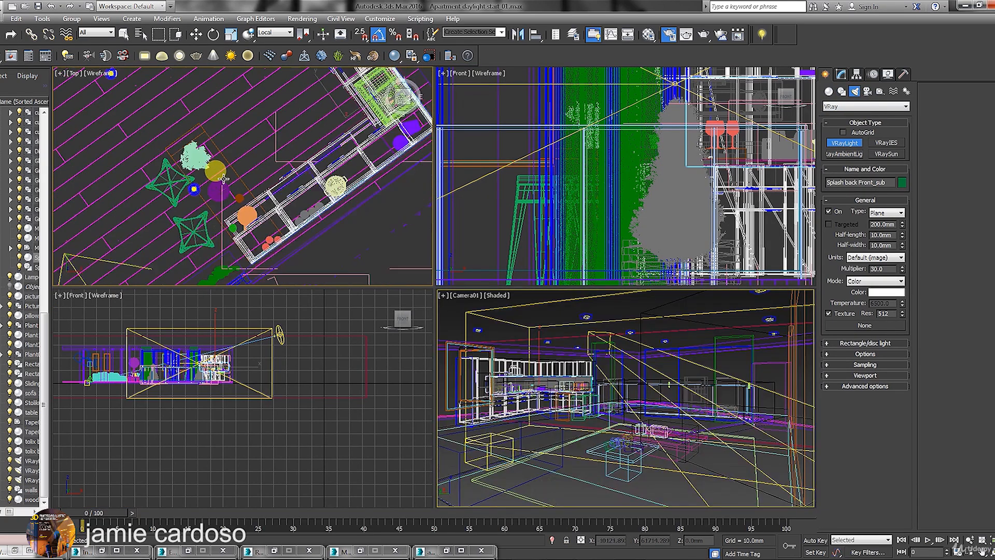
pyautogui.scroll(8, 238, 167)
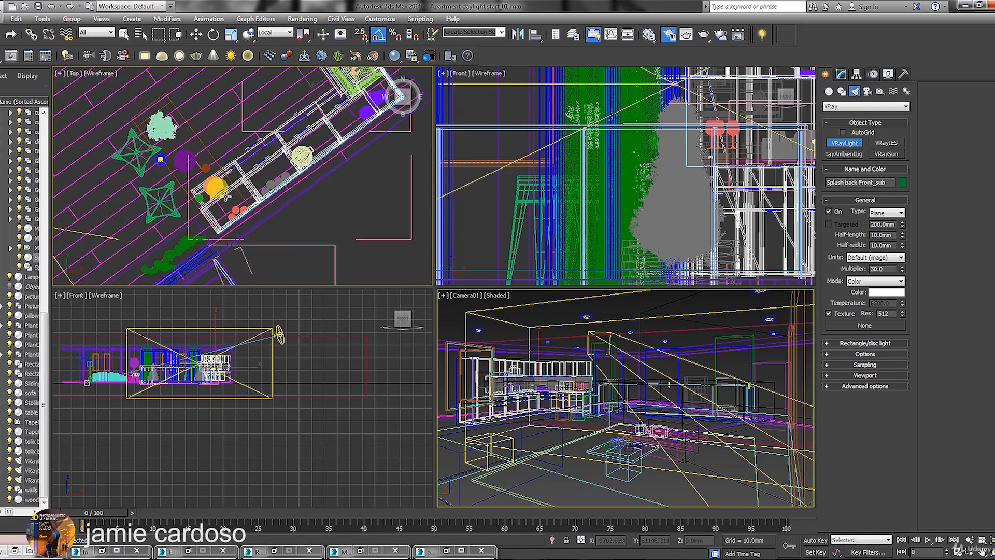
pyautogui.moveTo(252, 188)
pyautogui.mouseDown()
pyautogui.moveTo(377, 194)
pyautogui.moveTo(293, 131)
pyautogui.mouseUp()
pyautogui.rightClick(296, 203)
pyautogui.rightClick(297, 204)
pyautogui.click(311, 217)
pyautogui.press('w')
# Restrict selection to lights and raise the new VRayLight to the underside of the kitchen wall cabinets
pyautogui.click(99, 33)
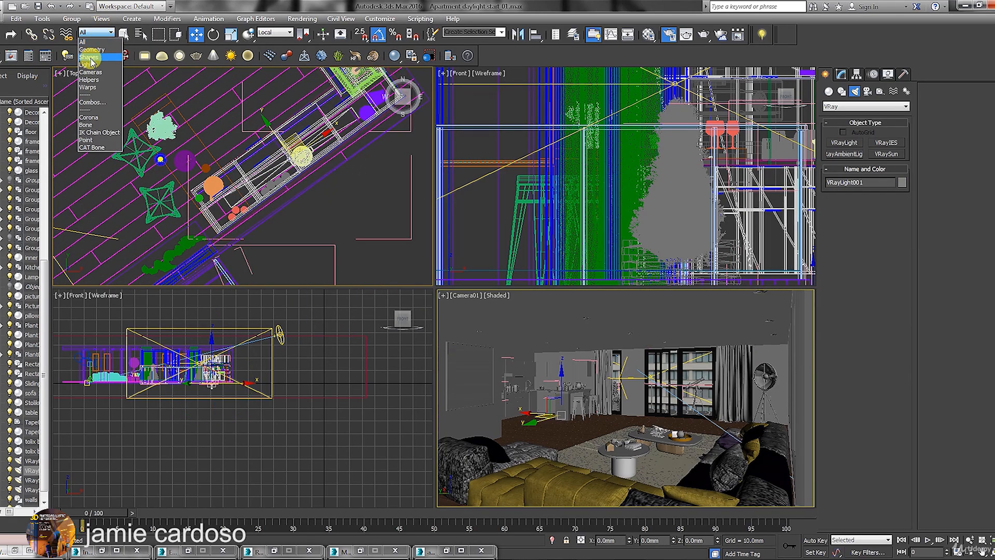
pyautogui.click(88, 64)
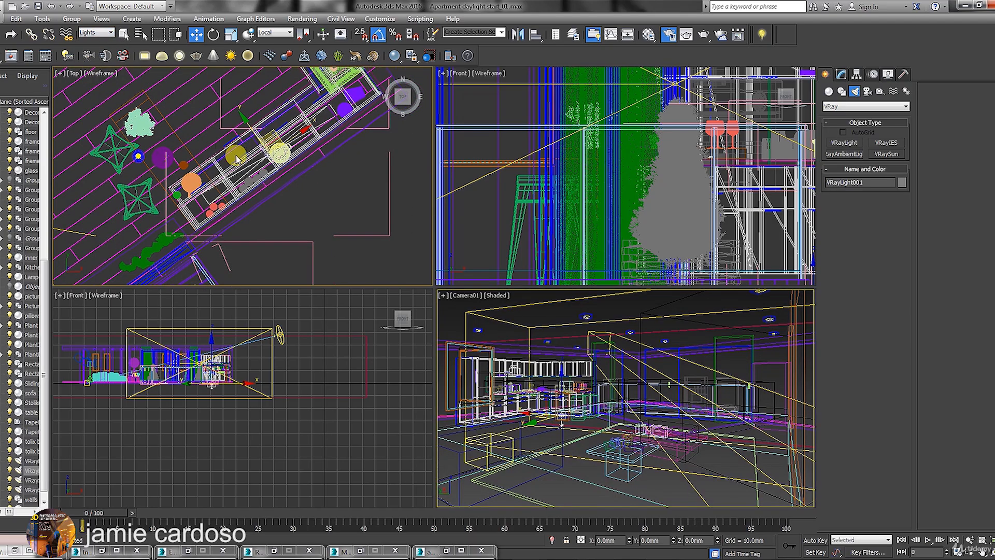
pyautogui.moveTo(243, 364); pyautogui.dragTo(251, 310)
pyautogui.scroll(4, 273, 140)
pyautogui.scroll(-2, 279, 177)
pyautogui.rightClick(463, 295)
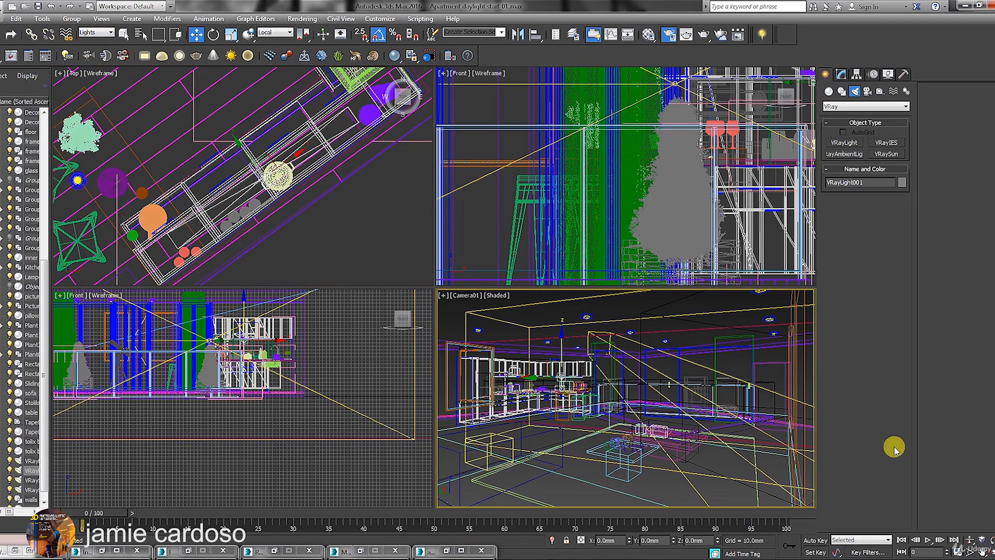
pyautogui.click(994, 553)
pyautogui.moveTo(261, 243); pyautogui.dragTo(270, 244)
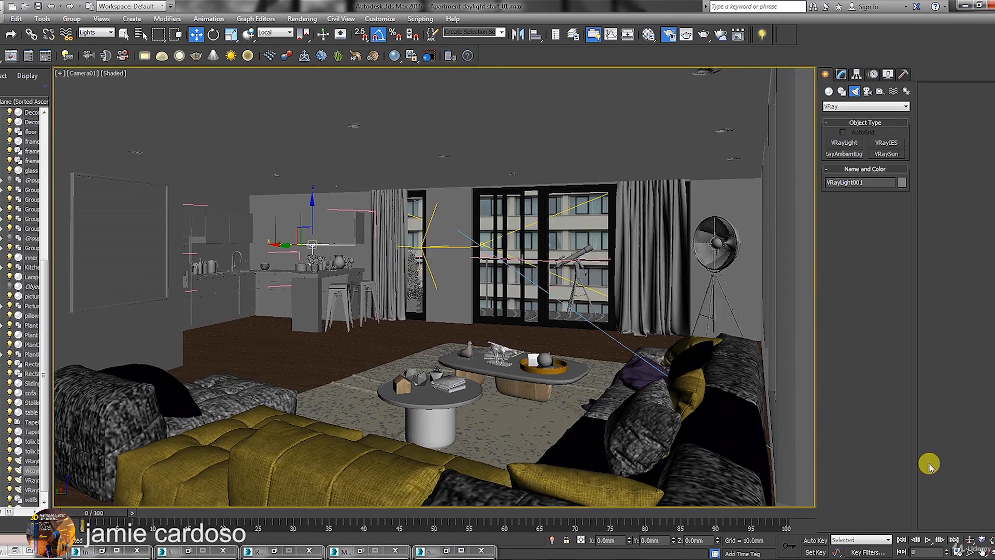
# Show edged faces in the camera view and isolate the kitchen wall cabinets together with the new VRayLight
pyautogui.click(119, 78)
pyautogui.click(149, 179)
pyautogui.click(278, 217)
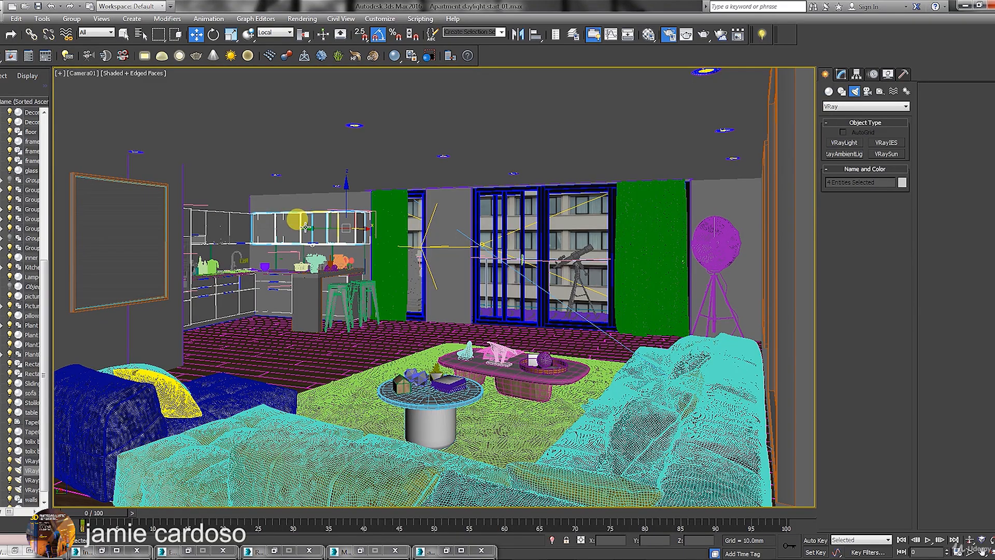
pyautogui.hotkey('alt', 'q')
pyautogui.click(311, 263)
pyautogui.hotkey('alt', 'w')
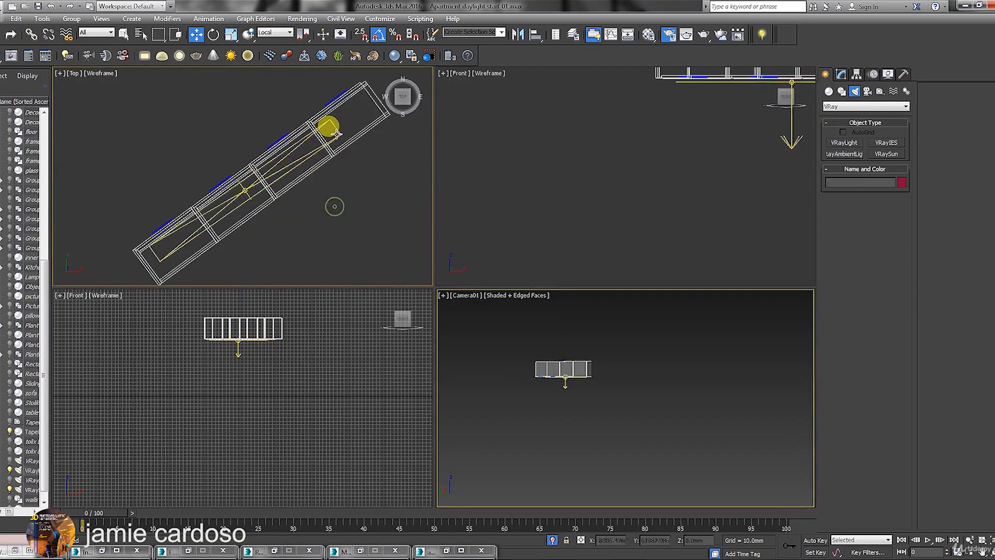
# Shift the VRayLight slightly across the cabinets' depth in the Top view and end the isolation
pyautogui.click(842, 75)
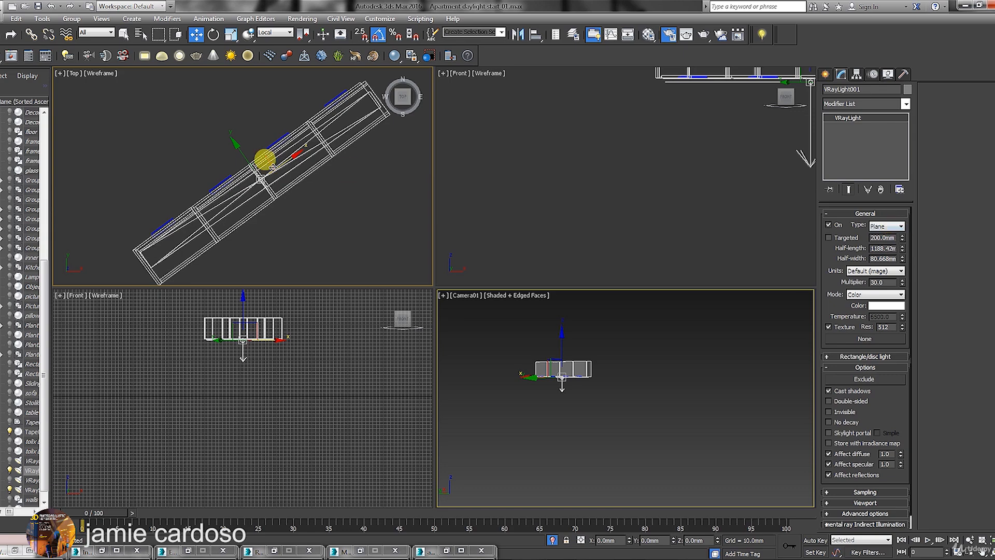
pyautogui.moveTo(245, 154); pyautogui.dragTo(249, 159)
pyautogui.click(471, 301)
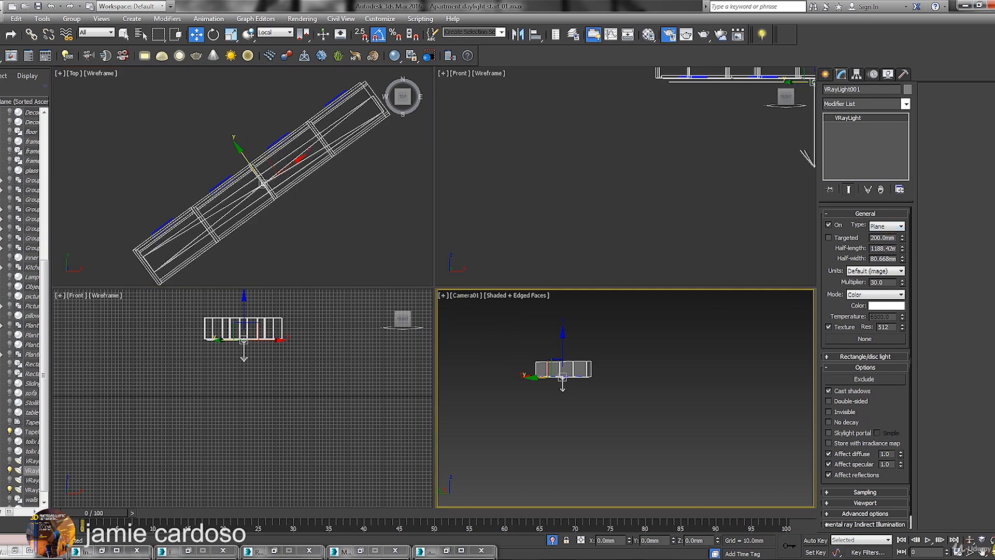
pyautogui.hotkey('alt', 'w')
pyautogui.click(552, 542)
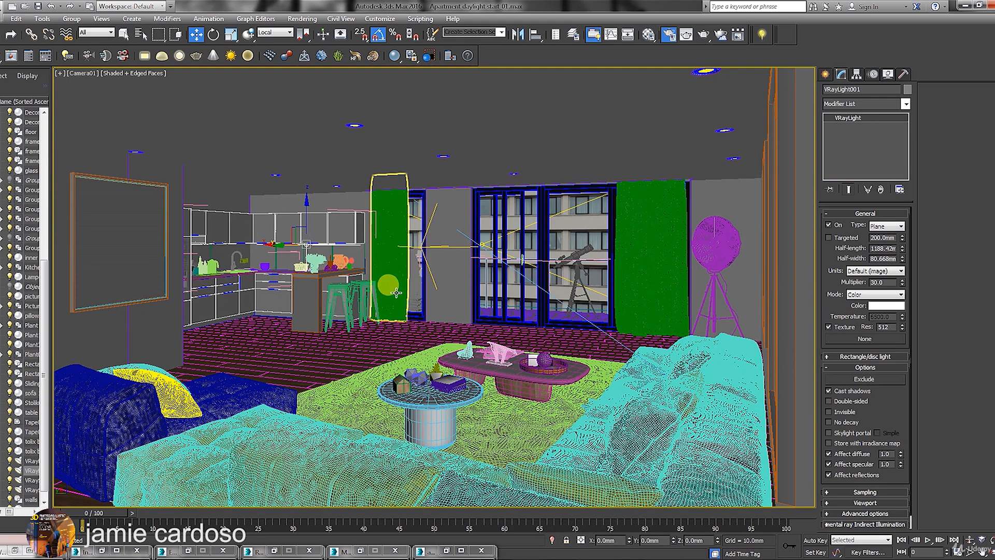
# Tilt the kitchen VRayLight using the Local coordinate system and rename it VRayLight__Kitchen wash
pyautogui.hotkey('alt', 'w')
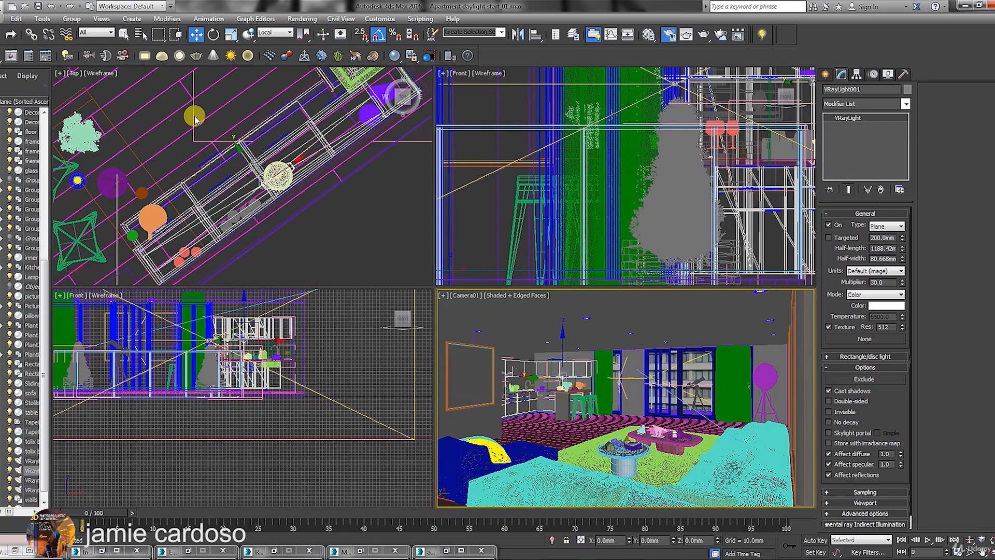
pyautogui.click(213, 35)
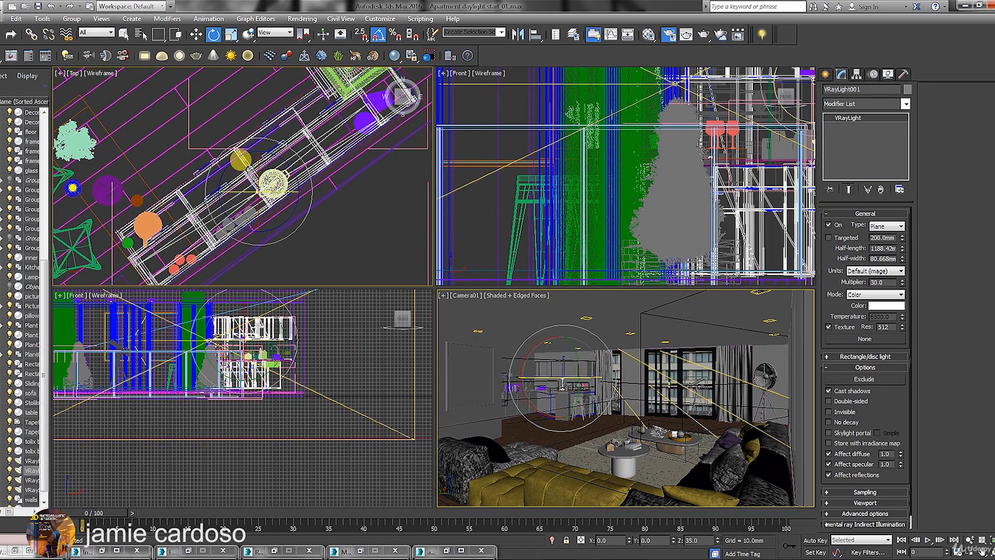
pyautogui.click(266, 32)
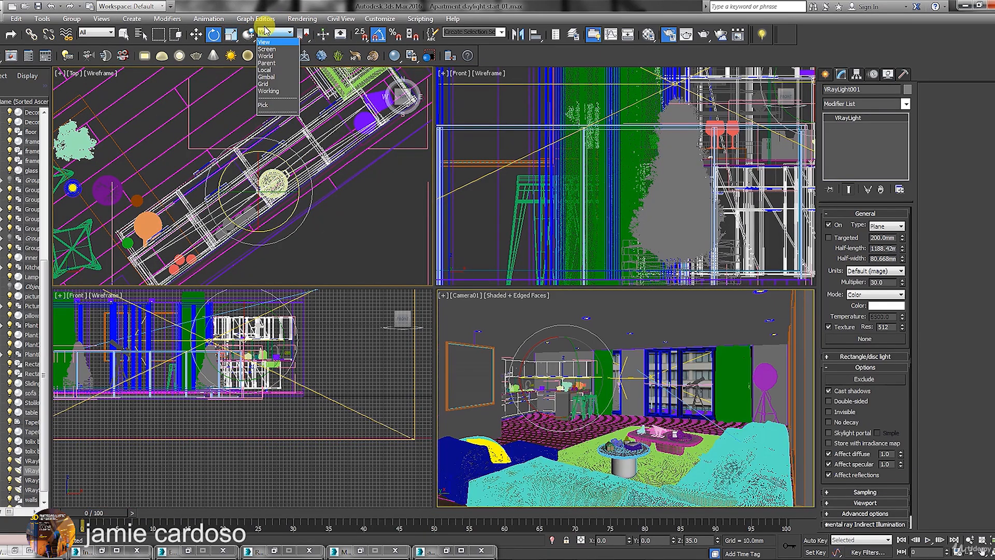
pyautogui.click(270, 70)
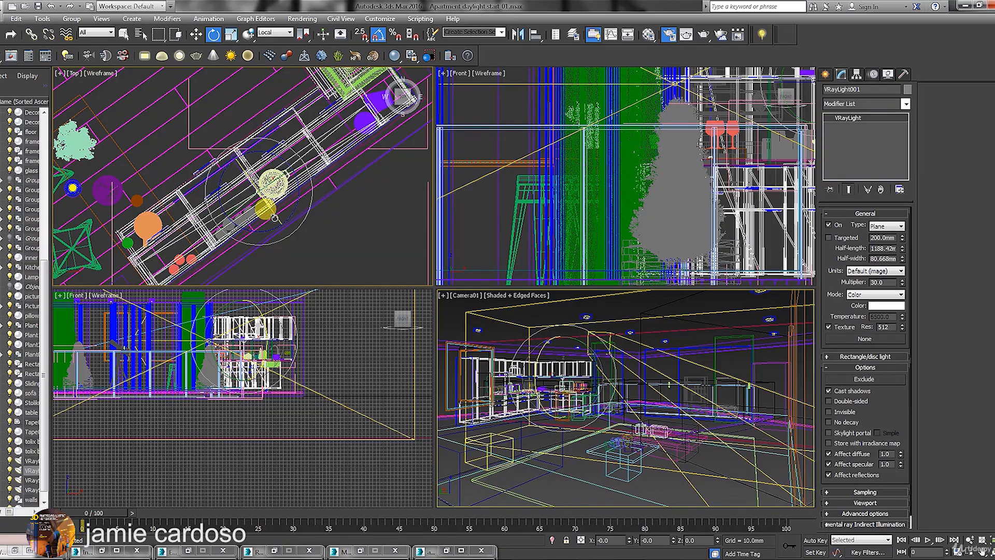
pyautogui.moveTo(274, 217); pyautogui.dragTo(266, 196)
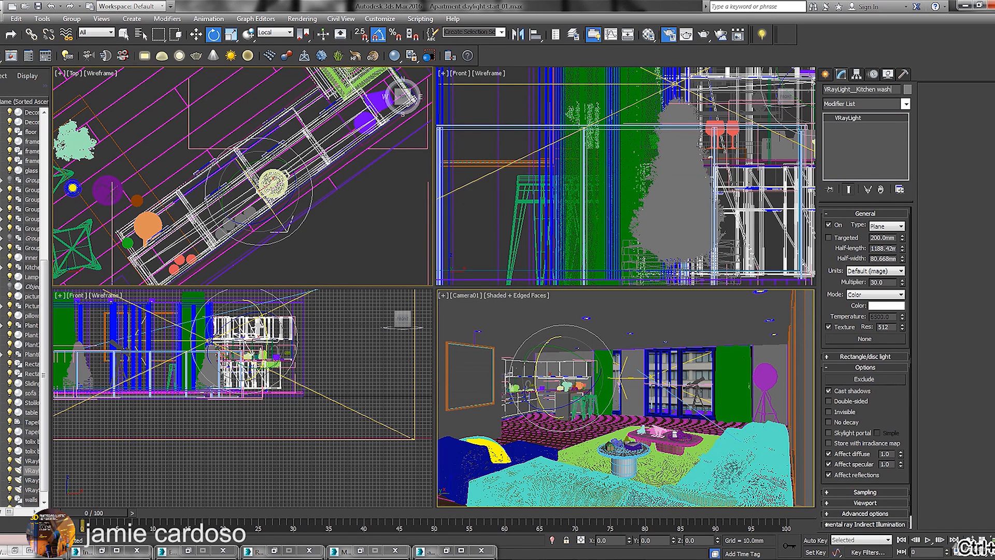
pyautogui.click(824, 75)
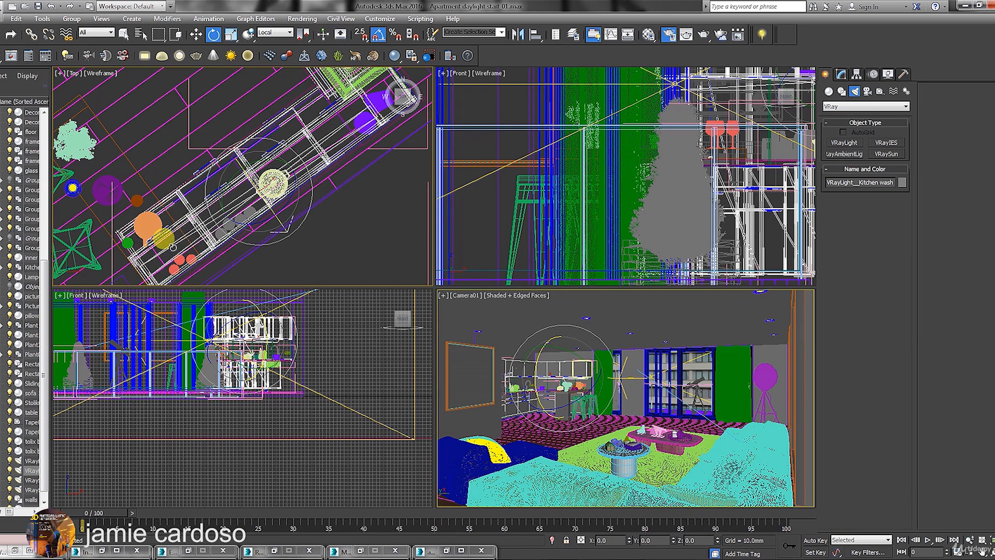
# Render the maximized Camera01 view to test the kitchen wash light
pyautogui.scroll(3, 260, 211)
pyautogui.scroll(-3, 260, 210)
pyautogui.moveTo(268, 218); pyautogui.dragTo(253, 188)
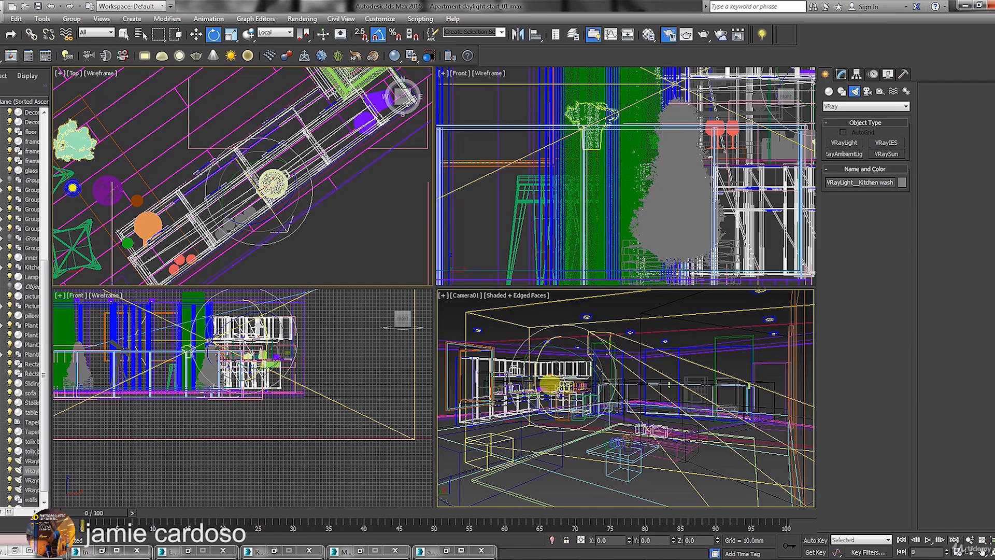
pyautogui.scroll(2, 262, 222)
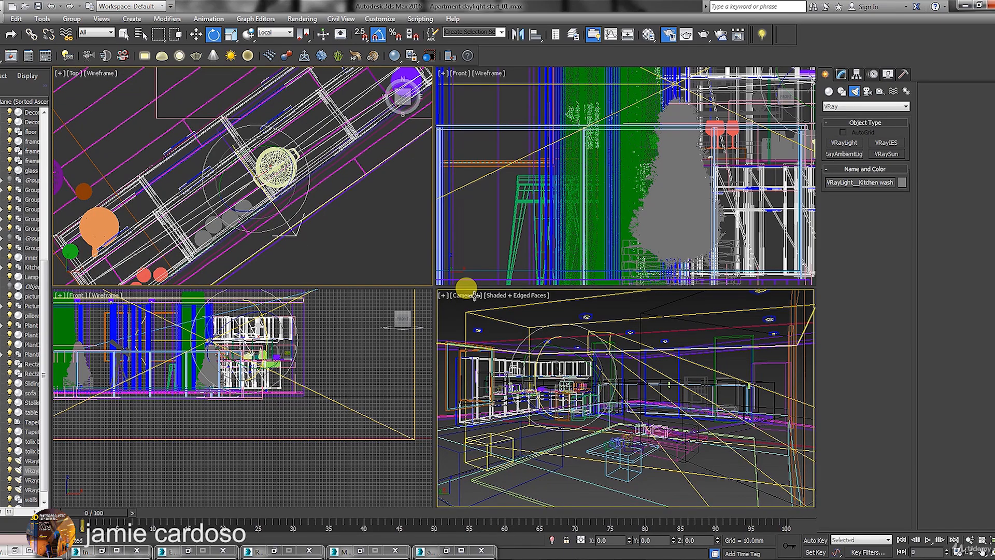
pyautogui.hotkey('alt', 'w')
pyautogui.click(703, 35)
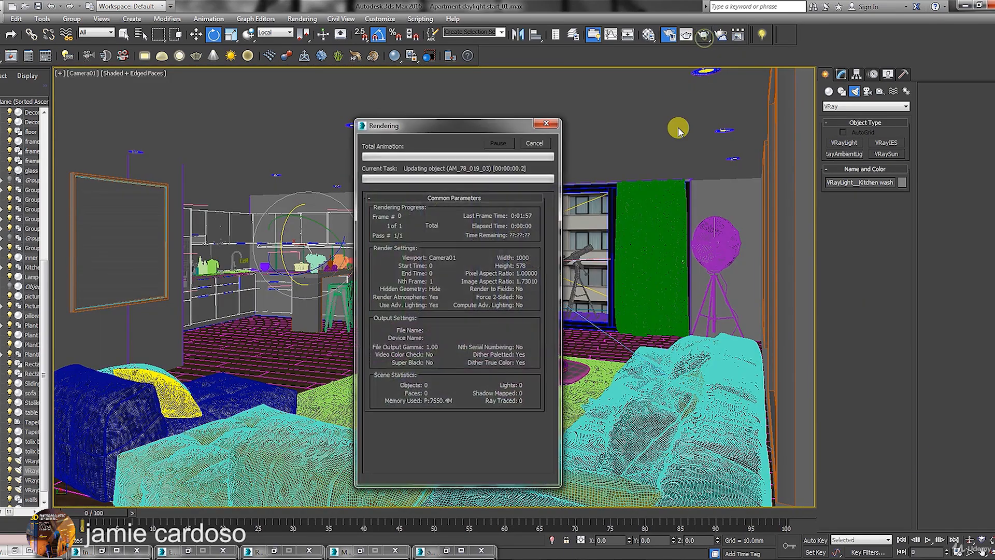
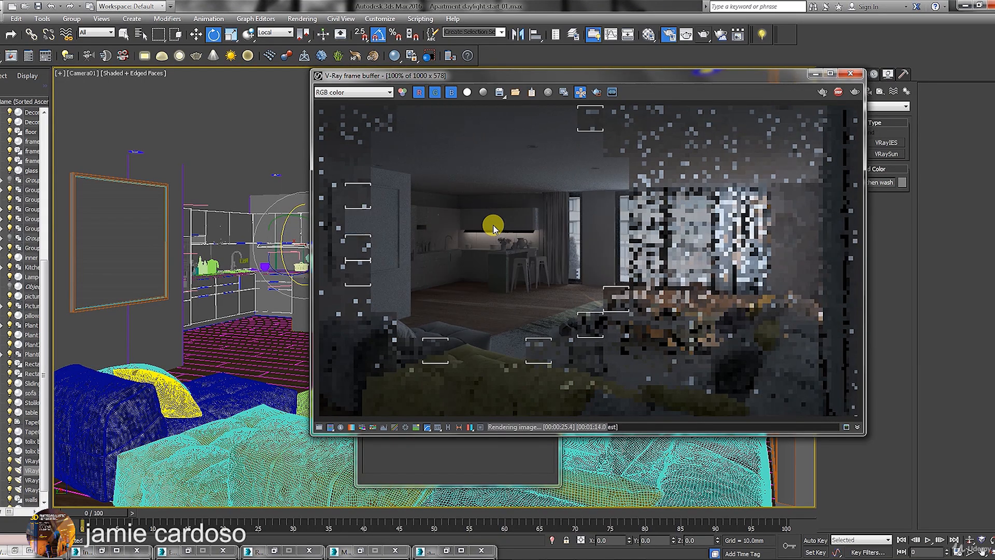
# Examine the kitchen wash light's effect on the splashback, worktops and marble stand up close in the render
pyautogui.scroll(-3, 567, 270)
pyautogui.scroll(3, 498, 325)
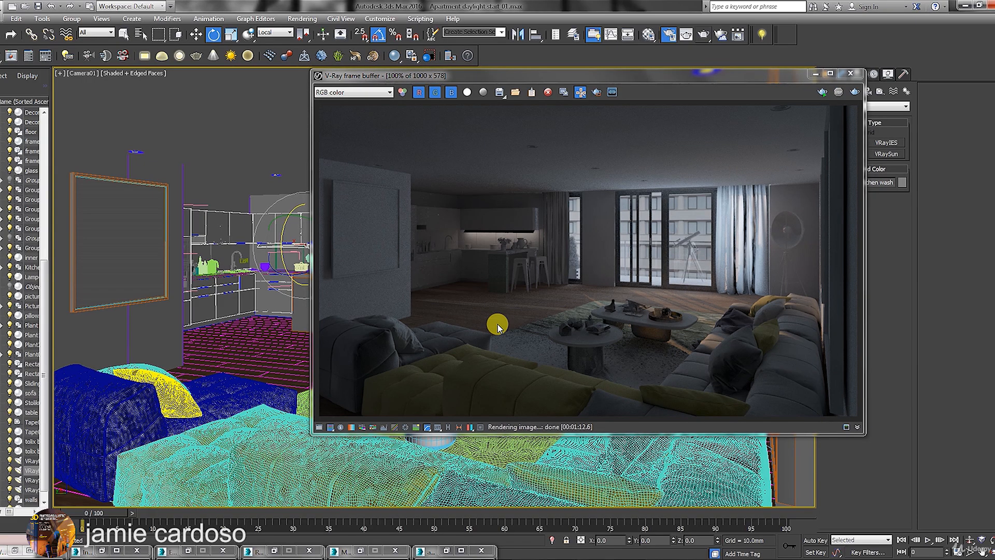
pyautogui.moveTo(476, 76); pyautogui.dragTo(287, 67)
pyautogui.scroll(1, 455, 290)
pyautogui.moveTo(462, 207); pyautogui.dragTo(400, 191, button='middle')
pyautogui.scroll(-1, 402, 192)
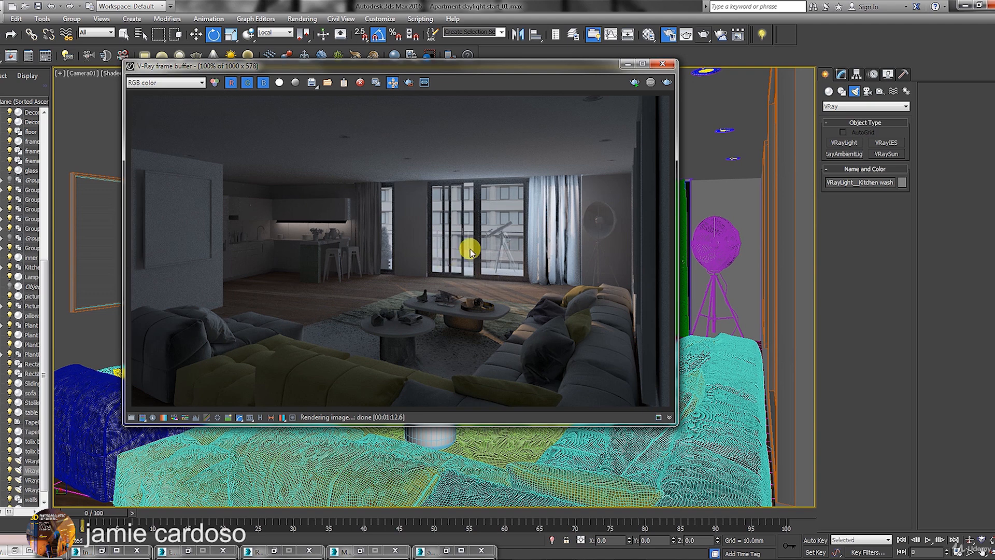
pyautogui.scroll(1, 471, 249)
pyautogui.scroll(-1, 462, 280)
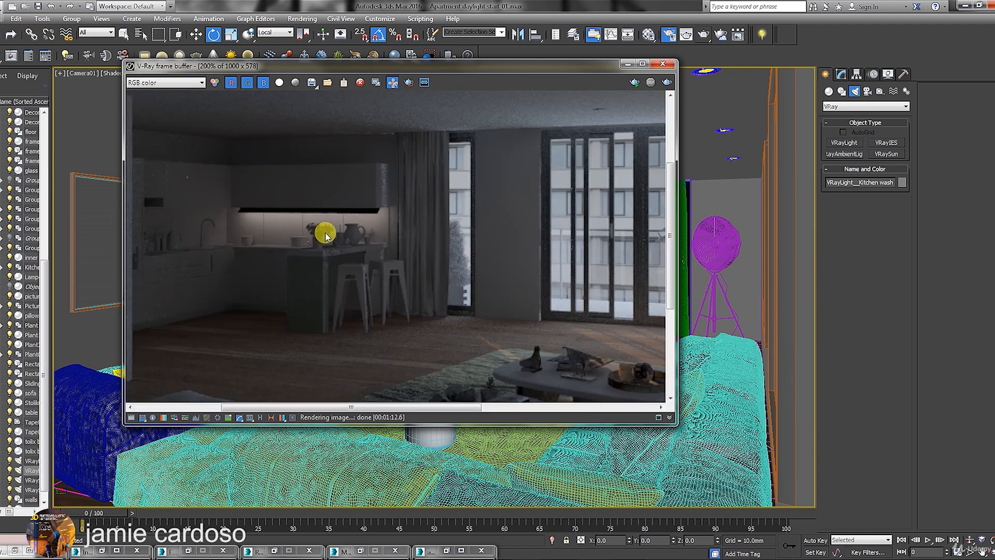
pyautogui.moveTo(325, 235); pyautogui.dragTo(423, 209, button='middle')
pyautogui.scroll(1, 400, 190)
pyautogui.scroll(-1, 399, 202)
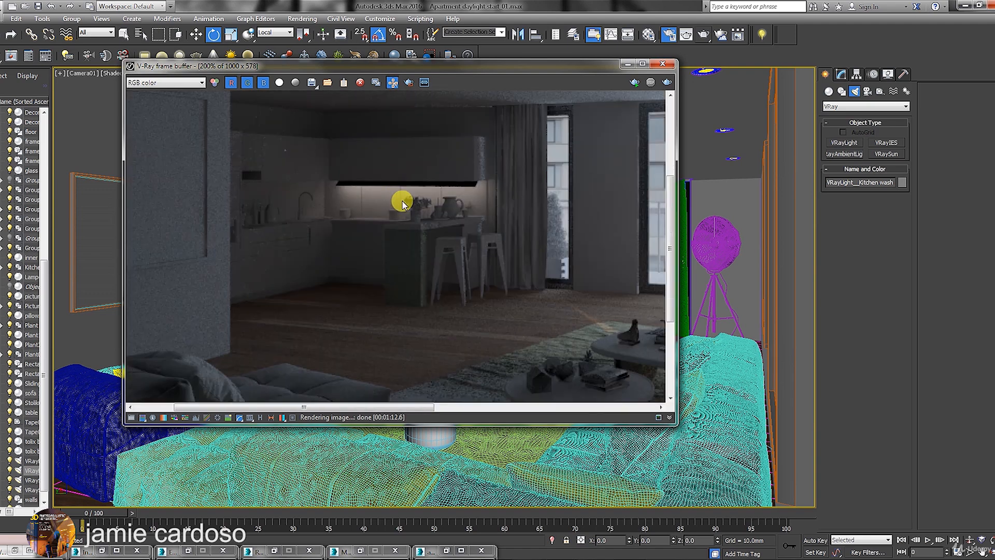
pyautogui.scroll(1, 409, 184)
pyautogui.scroll(-1, 410, 214)
pyautogui.scroll(1, 381, 205)
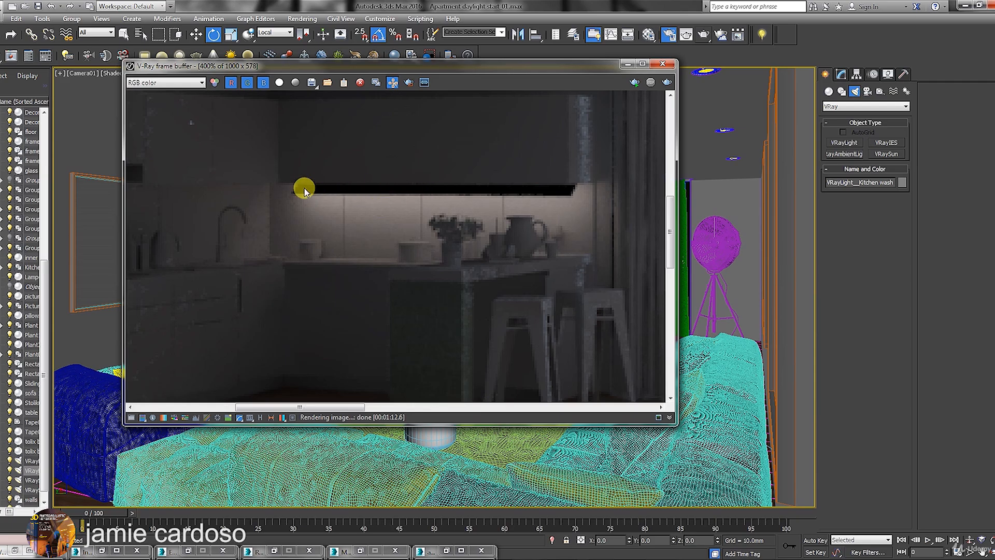
# Examine the underside of the wall cabinets and the surrounding kitchen area in the render at different magnifications
pyautogui.scroll(1, 289, 207)
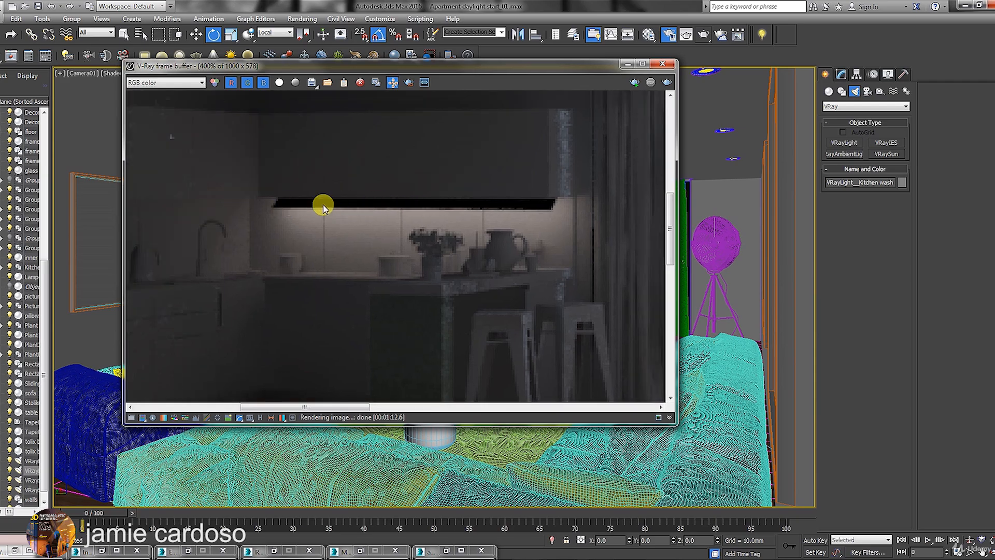
pyautogui.scroll(-1, 356, 207)
pyautogui.moveTo(440, 205); pyautogui.dragTo(420, 208, button='middle')
pyautogui.scroll(1, 426, 209)
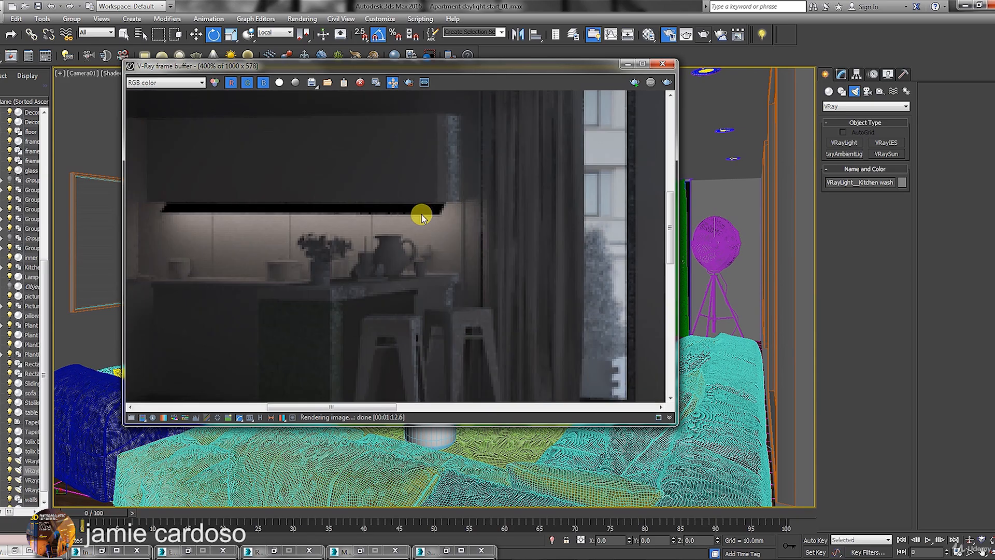
pyautogui.scroll(-1, 422, 215)
pyautogui.moveTo(500, 68); pyautogui.dragTo(447, 67)
pyautogui.moveTo(355, 210); pyautogui.dragTo(344, 196, button='middle')
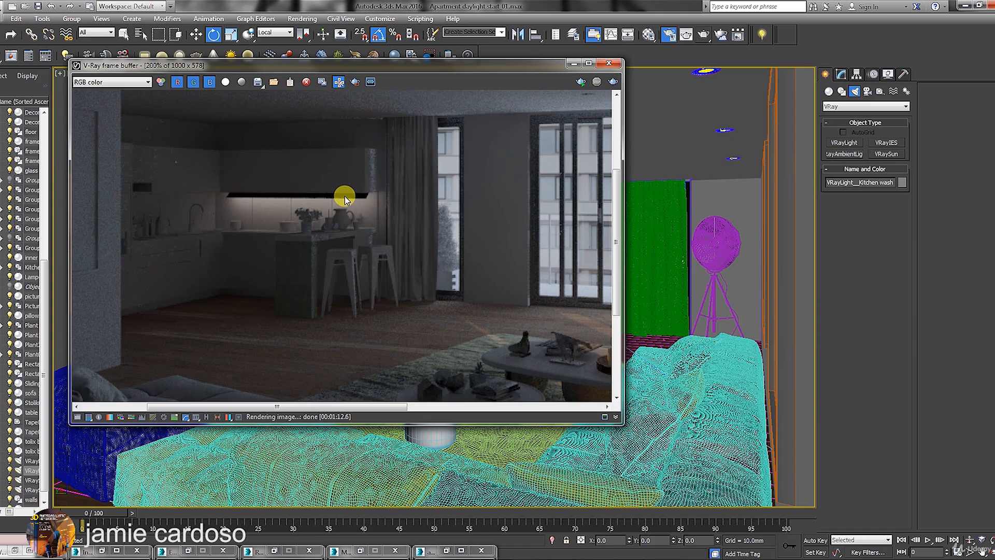
# Clone the kitchen wash light in the Top view onto the adjoining cabinet run as VRayLight_Kitchen wash001
pyautogui.click(841, 75)
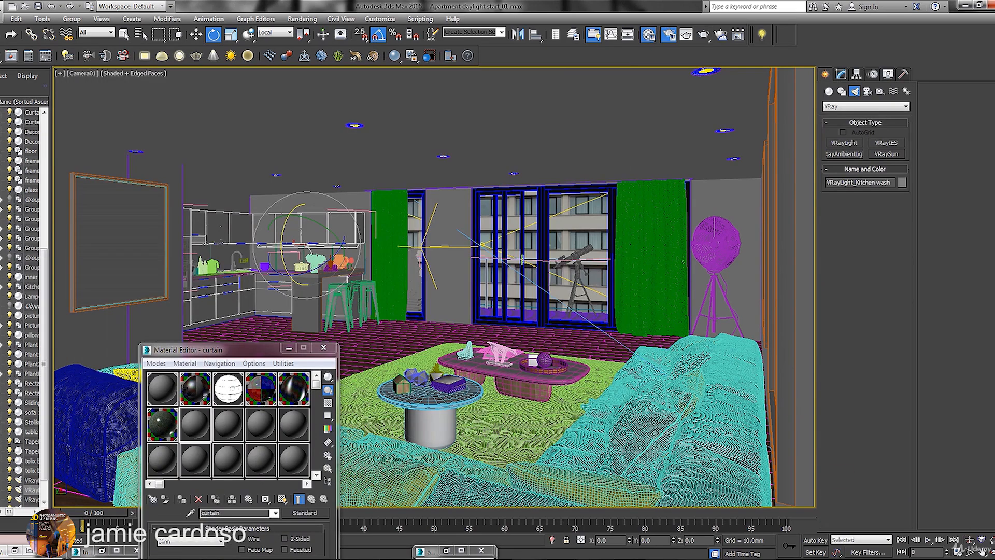
pyautogui.click(982, 552)
pyautogui.scroll(-3, 205, 163)
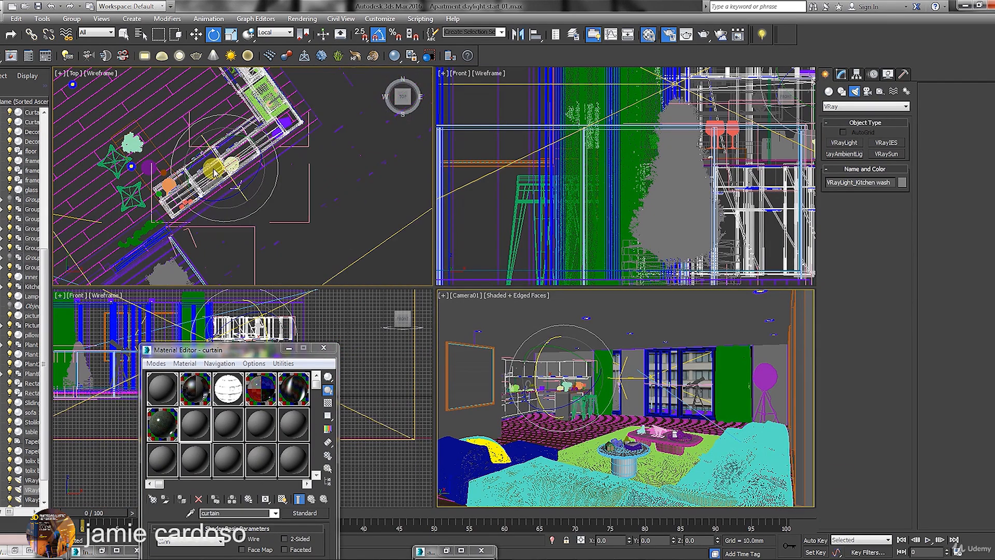
pyautogui.rightClick(237, 169)
pyautogui.click(258, 184)
pyautogui.moveTo(212, 159); pyautogui.dragTo(231, 228, button='middle')
pyautogui.click(276, 34)
pyautogui.click(271, 42)
pyautogui.moveTo(257, 220)
pyautogui.keyDown('shift'); pyautogui.mouseDown()
pyautogui.moveTo(274, 158)
pyautogui.moveTo(270, 124)
pyautogui.mouseUp(); pyautogui.keyUp('shift')
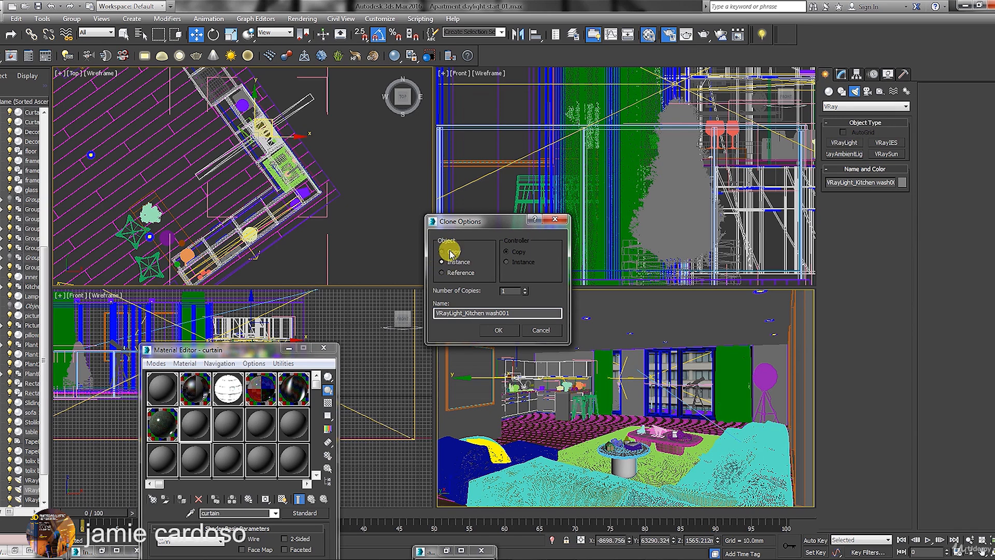
pyautogui.click(507, 334)
# Rotate the cloned kitchen wash light in the Top view towards the direction of the adjoining cabinet run
pyautogui.moveTo(249, 133); pyautogui.dragTo(247, 151, button='middle')
pyautogui.rightClick(246, 151)
pyautogui.click(260, 171)
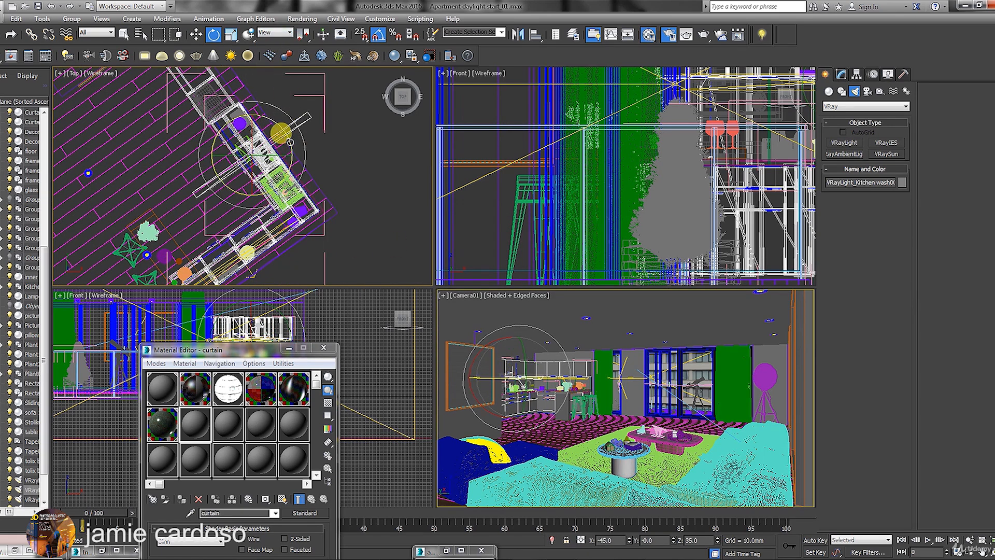
pyautogui.press('w')
pyautogui.moveTo(291, 142); pyautogui.dragTo(278, 130)
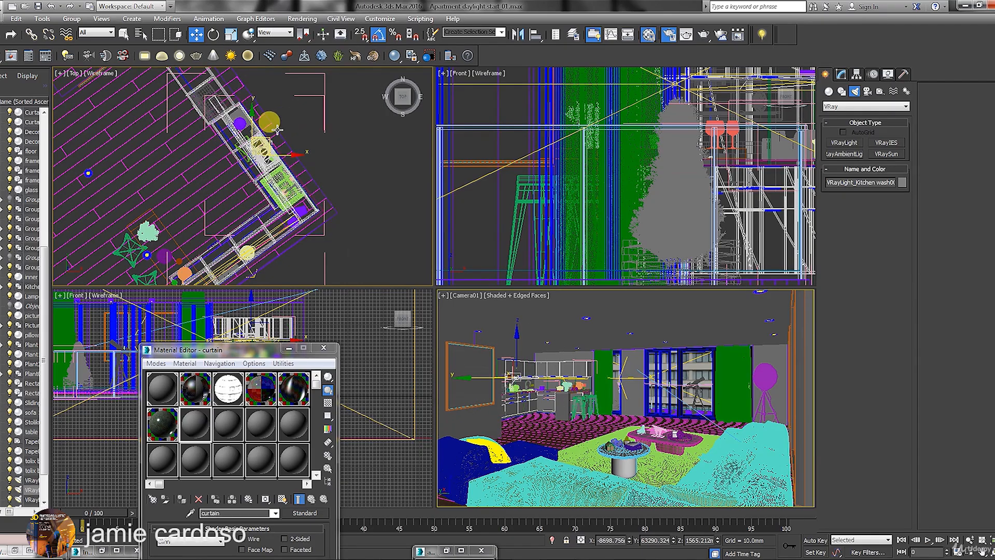
# Fine-tune the cloned light's rotation and position so it lines up with the adjoining wall cabinets in the Top view
pyautogui.scroll(3, 269, 134)
pyautogui.rightClick(268, 135)
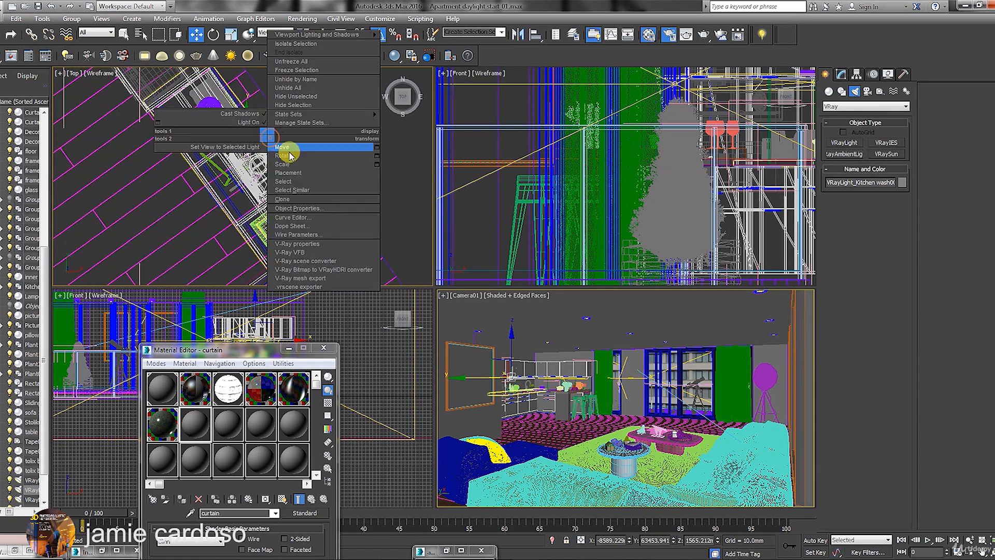
pyautogui.click(290, 156)
pyautogui.rightClick(283, 136)
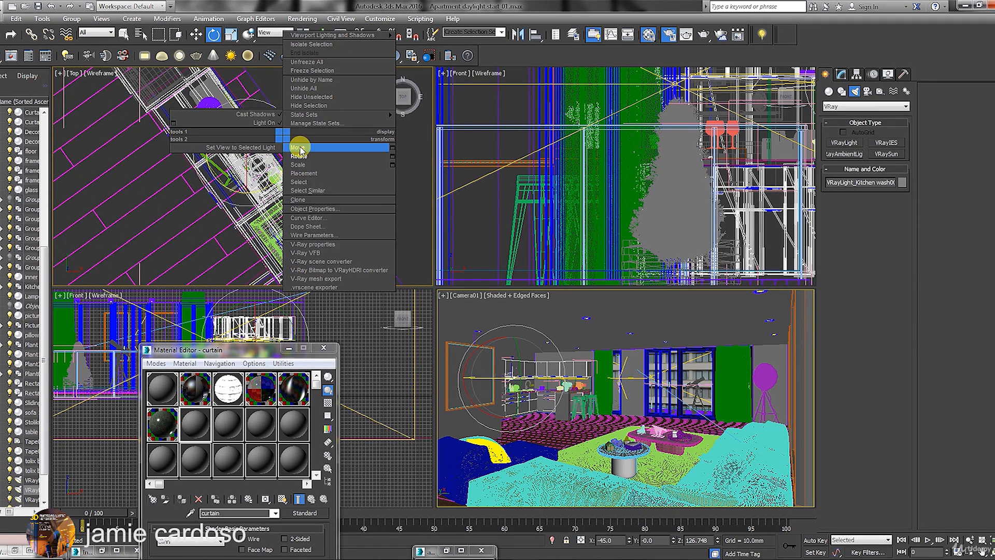
pyautogui.click(300, 148)
pyautogui.scroll(-2, 256, 153)
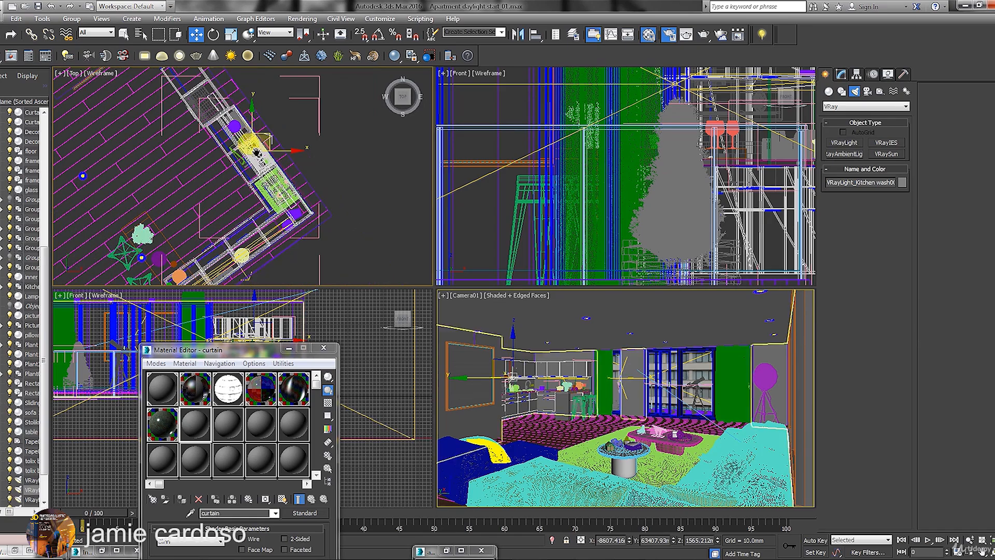
pyautogui.moveTo(256, 153); pyautogui.dragTo(248, 174, button='middle')
# Scale the cloned light to about 104% along its local X axis and adjust its position along the cabinets
pyautogui.click(231, 35)
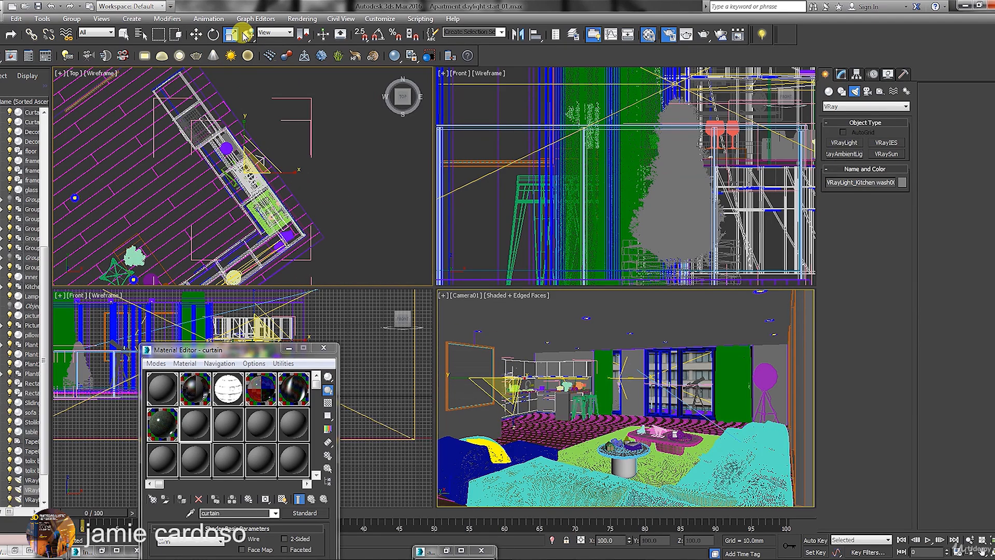
pyautogui.click(275, 32)
pyautogui.click(272, 72)
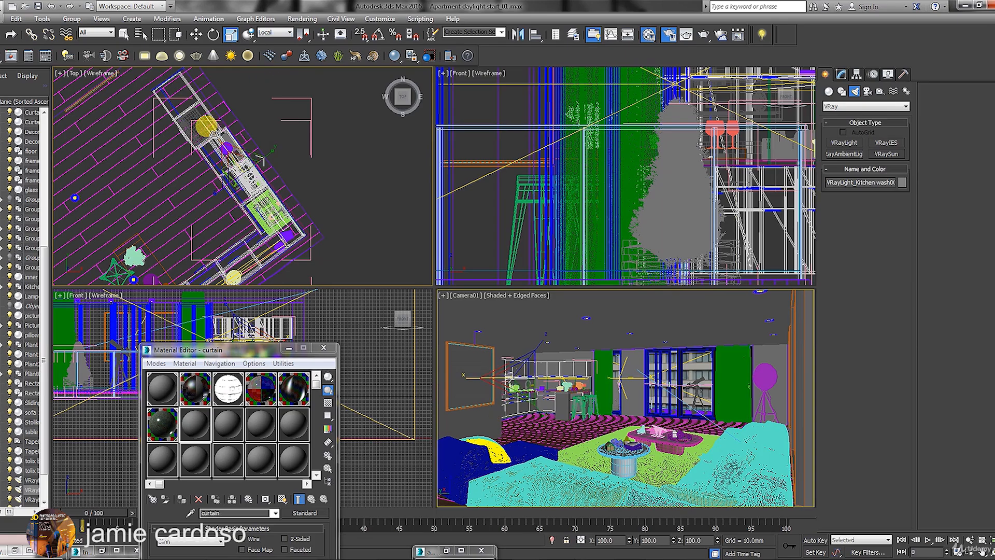
pyautogui.moveTo(213, 133); pyautogui.dragTo(213, 126)
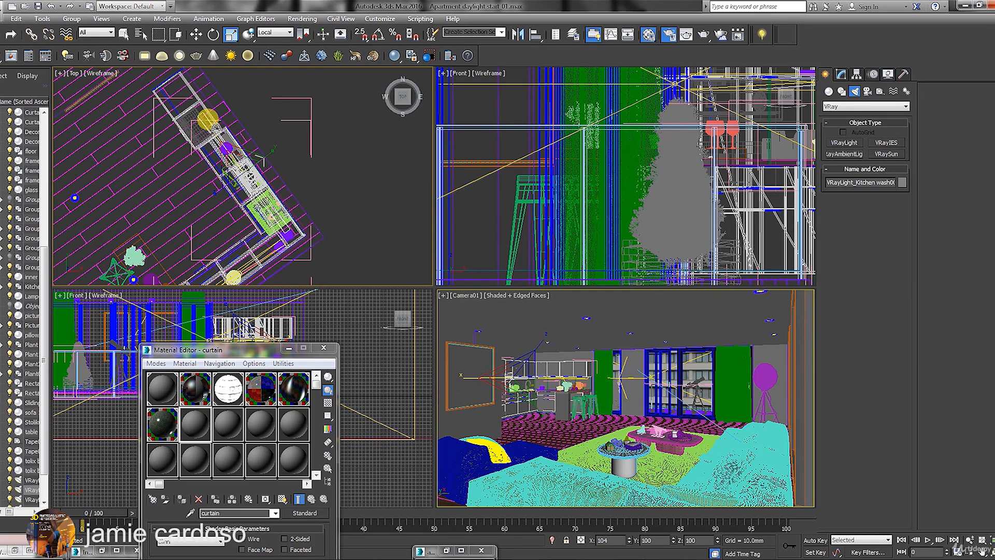
pyautogui.press('w')
pyautogui.moveTo(215, 127); pyautogui.dragTo(250, 143)
pyautogui.moveTo(245, 158); pyautogui.dragTo(258, 127, button='middle')
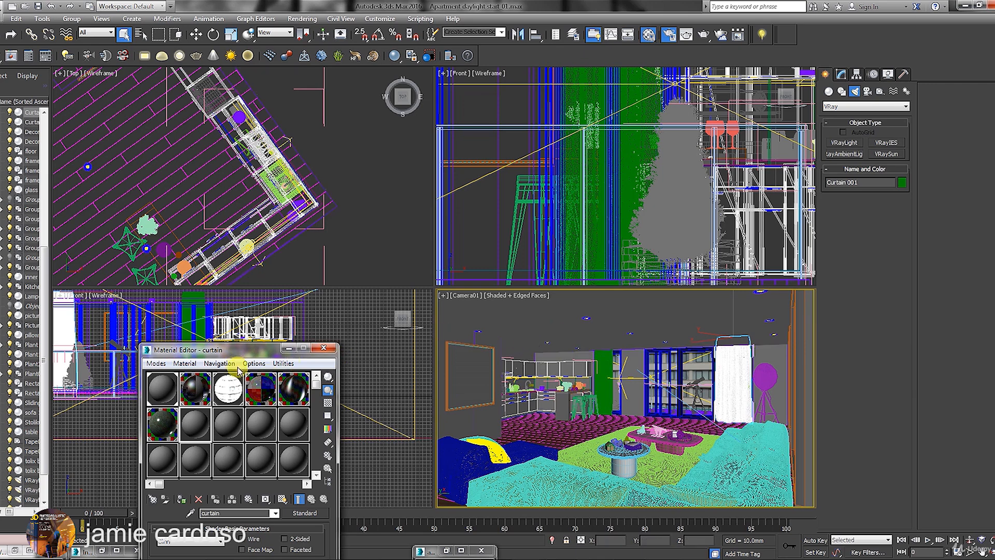
# Change the curtain material's type to VRayMtl
pyautogui.moveTo(207, 350); pyautogui.dragTo(368, 163)
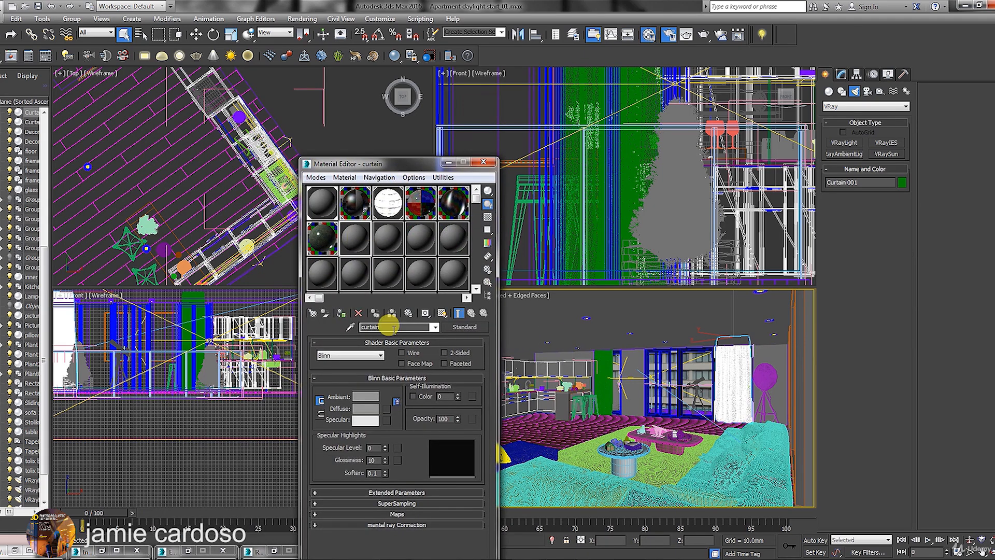
pyautogui.click(469, 327)
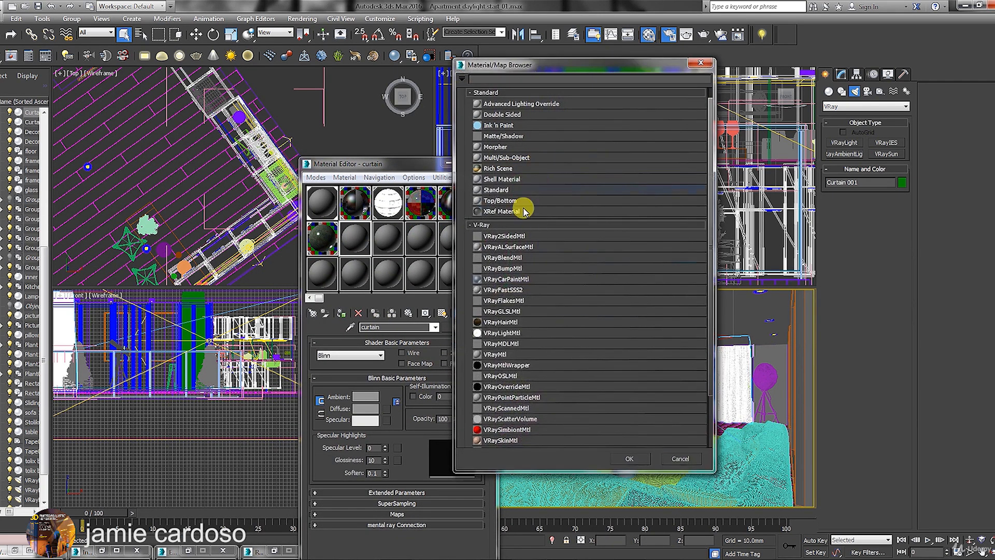
pyautogui.doubleClick(512, 358)
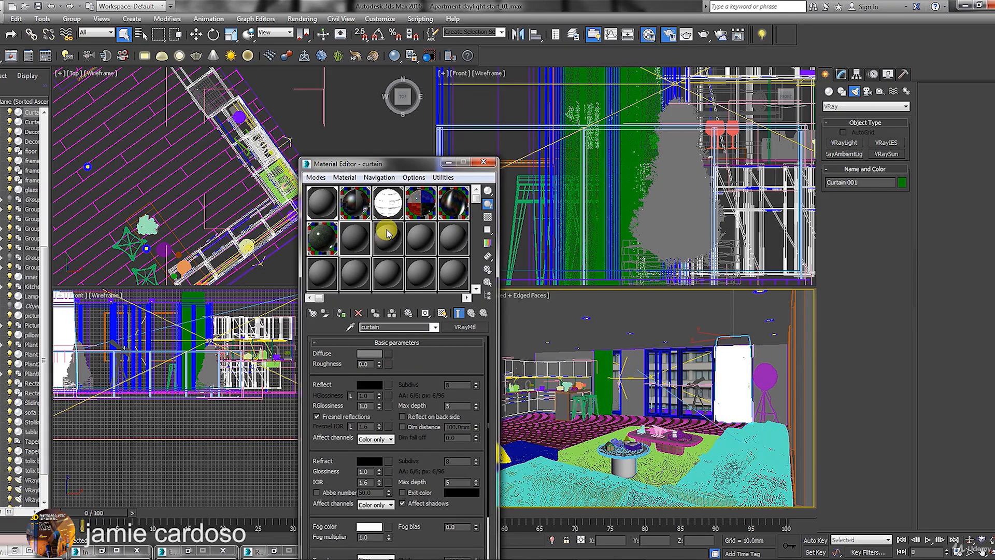
pyautogui.moveTo(366, 167); pyautogui.dragTo(328, 138)
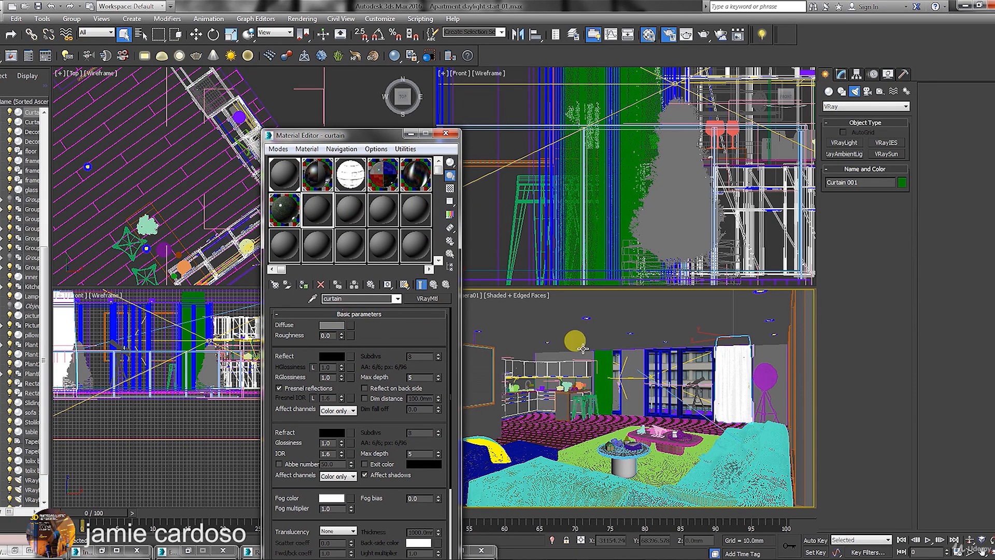
# Load the bitmap white _diffuse 2.JPG as the curtain material's Diffuse map and preview the image
pyautogui.click(351, 325)
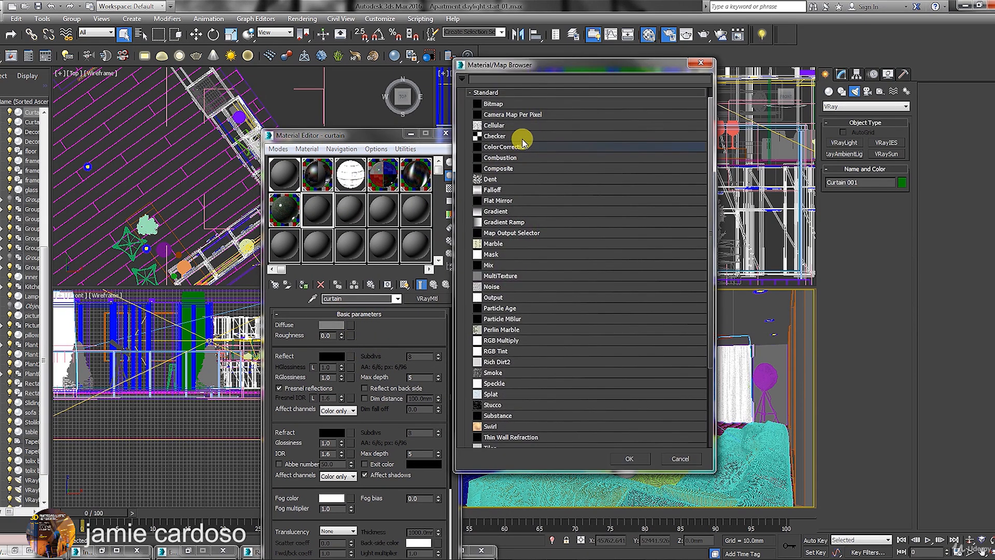
pyautogui.doubleClick(493, 104)
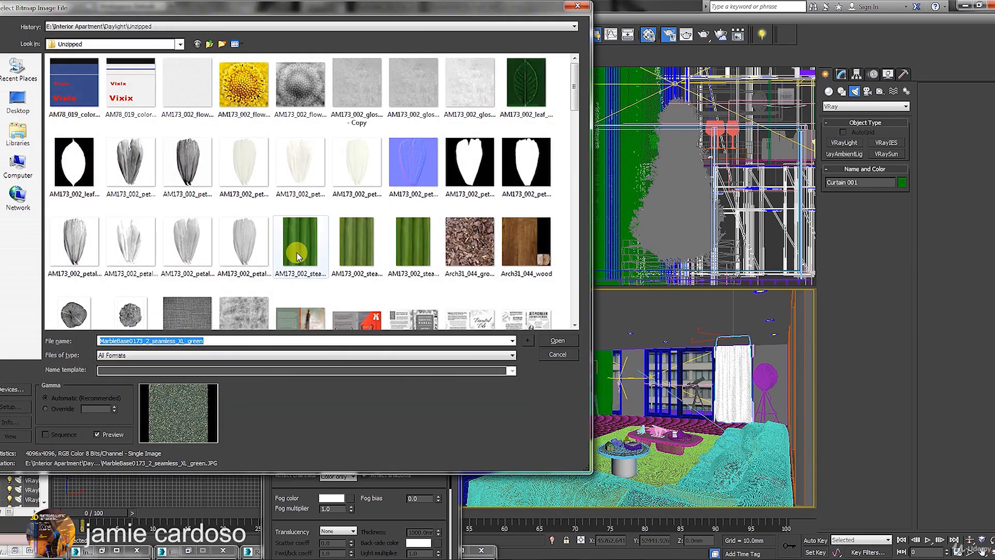
pyautogui.rightClick(179, 341)
pyautogui.click(67, 389)
pyautogui.doubleClick(127, 340)
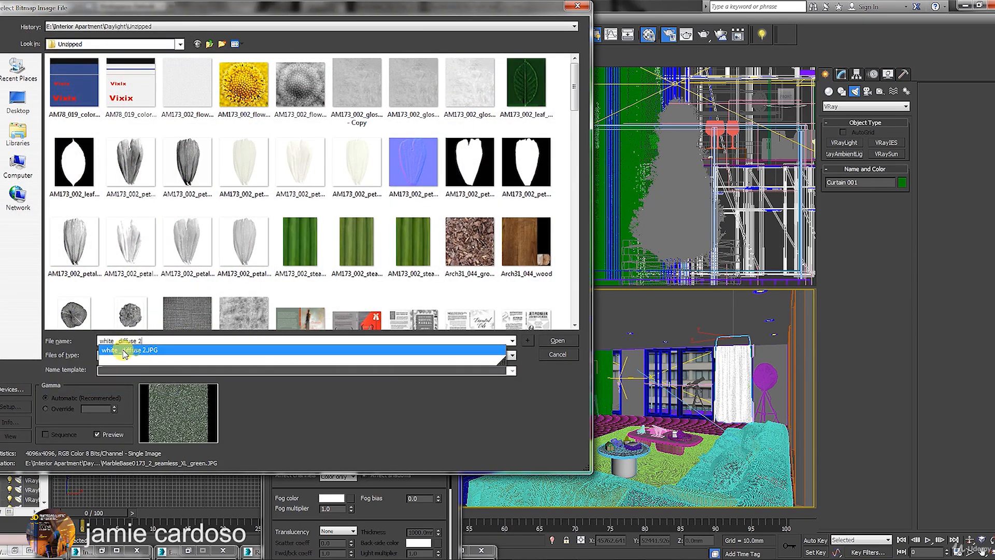
pyautogui.click(553, 341)
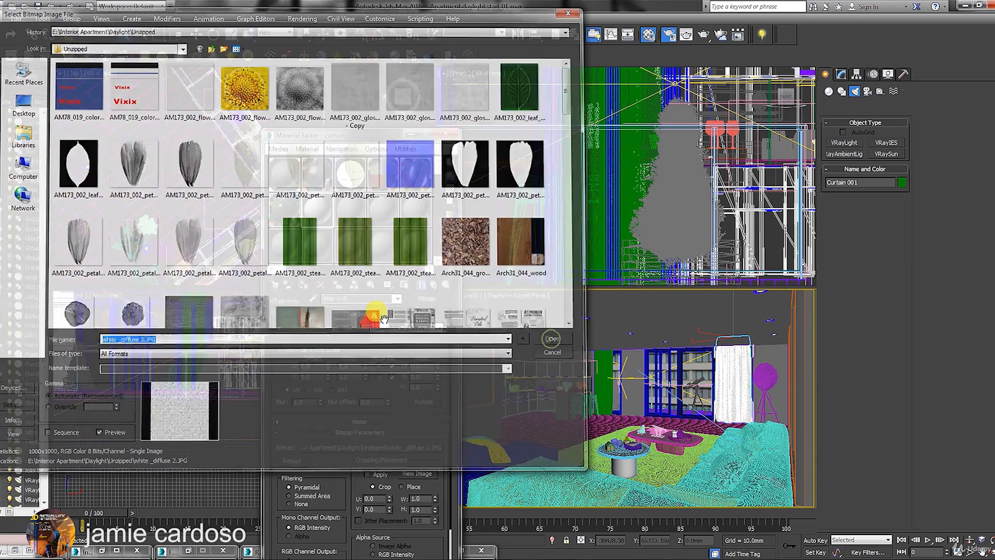
pyautogui.click(417, 474)
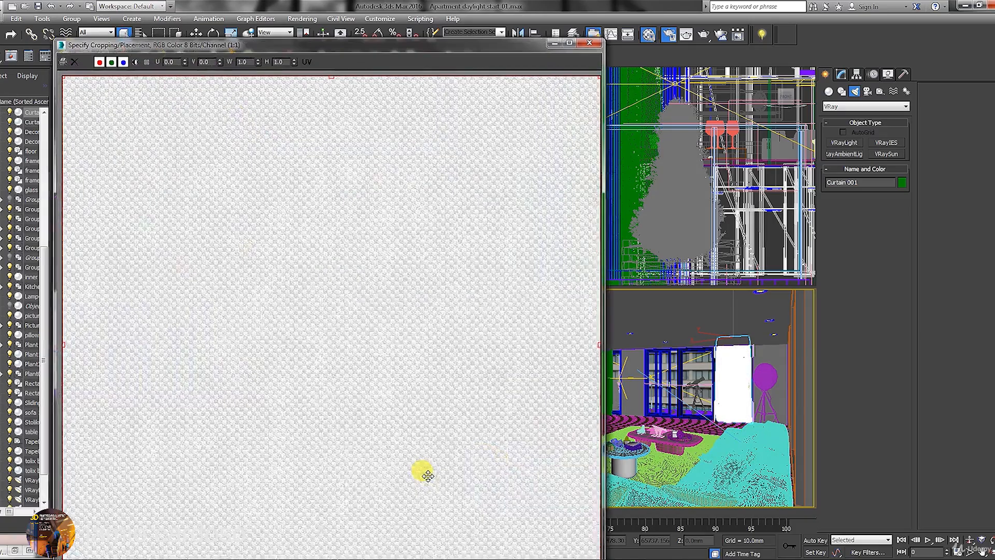
pyautogui.click(591, 45)
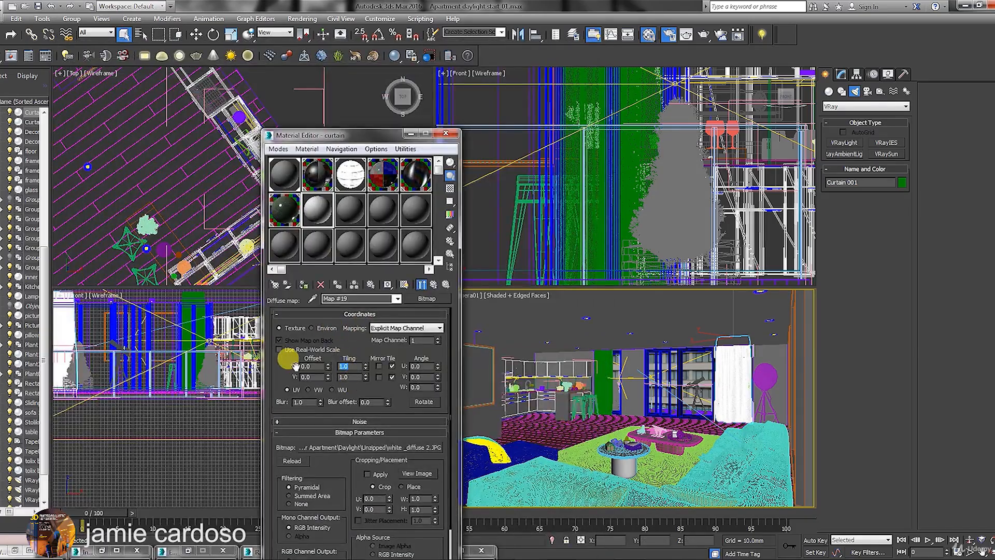
# Set the curtain bitmap's U and V tiling to 8.0
pyautogui.press('Tab')
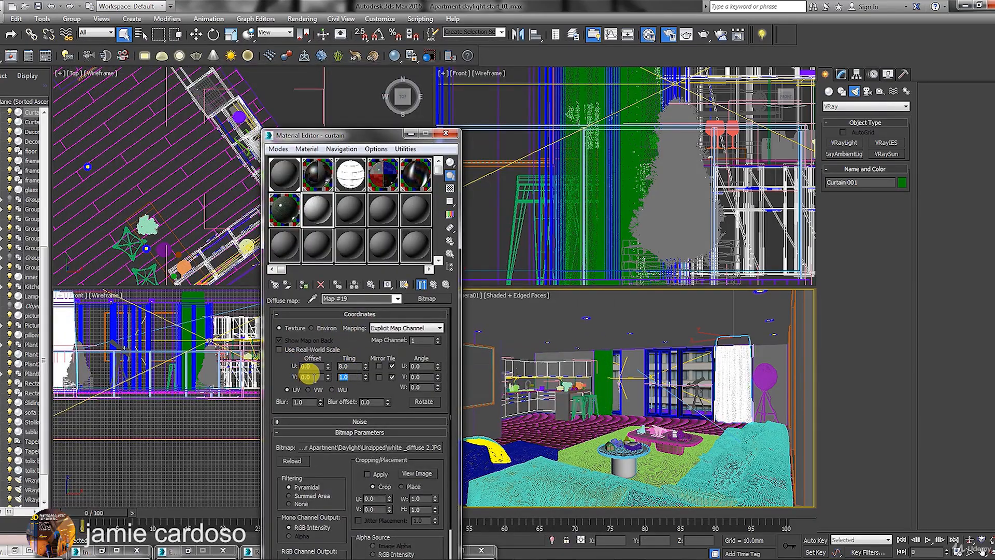
pyautogui.write('8')
pyautogui.click(435, 285)
pyautogui.click(351, 325)
# Replace the curtain's Diffuse bitmap with a Falloff map, keeping the bitmap as its sub-map
pyautogui.click(422, 299)
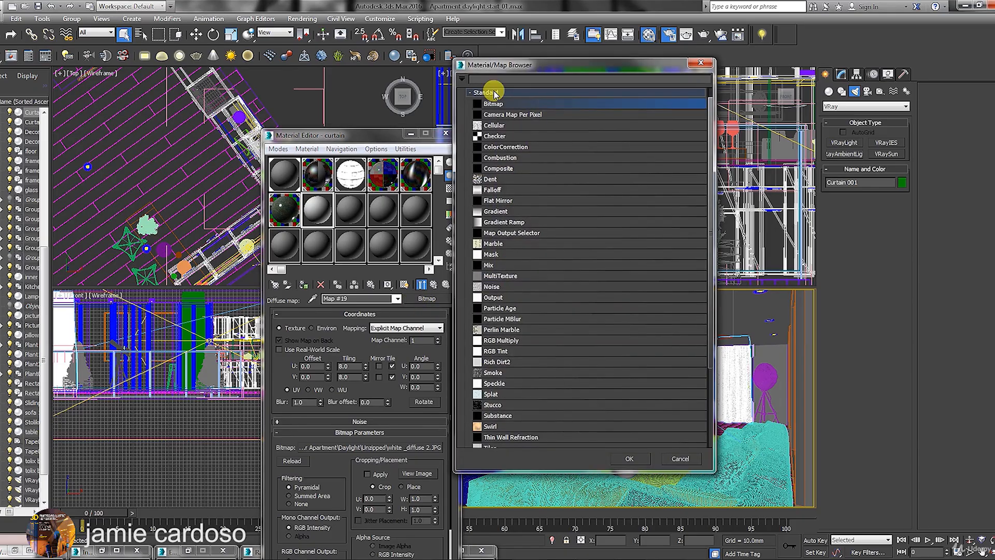
pyautogui.click(515, 149)
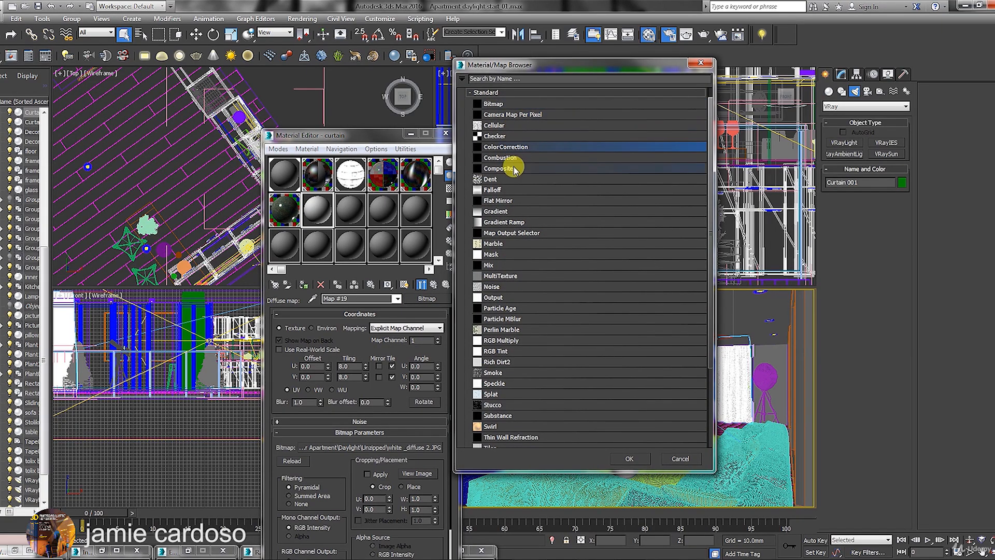
pyautogui.doubleClick(502, 190)
pyautogui.click(337, 376)
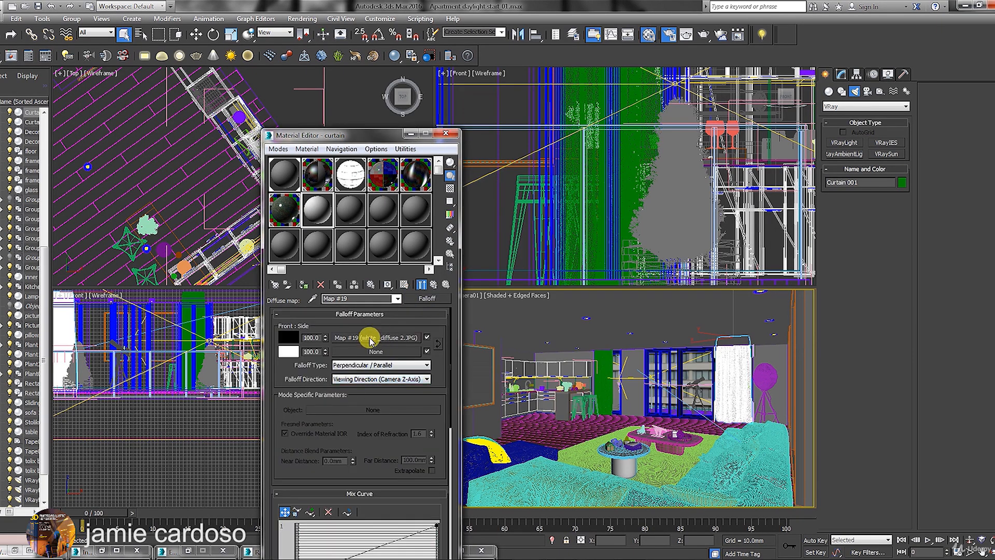
# Wrap the Falloff's front bitmap in a Color Correction map, keeping the bitmap as sub-map, and name it Dark
pyautogui.click(363, 337)
pyautogui.click(423, 285)
pyautogui.click(428, 291)
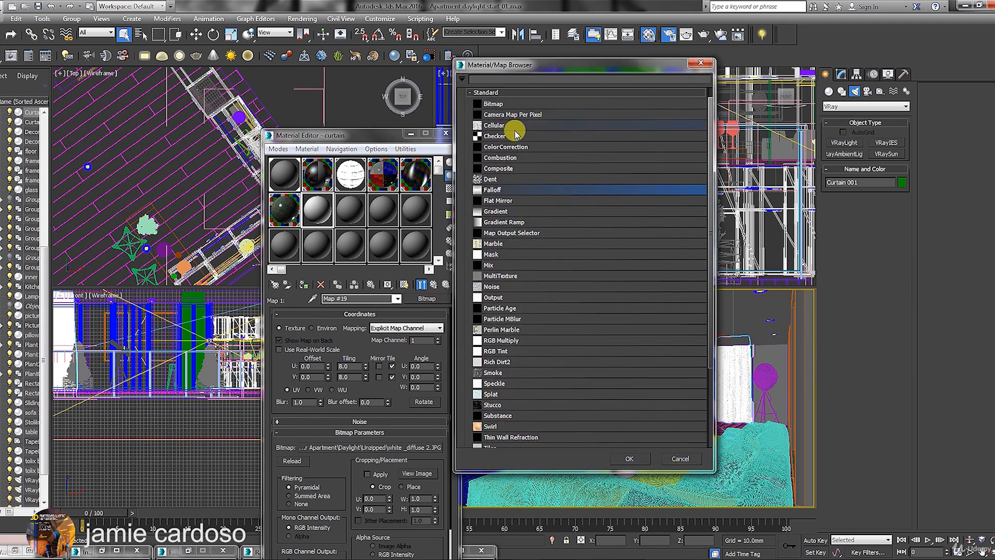
pyautogui.doubleClick(673, 129)
pyautogui.click(354, 373)
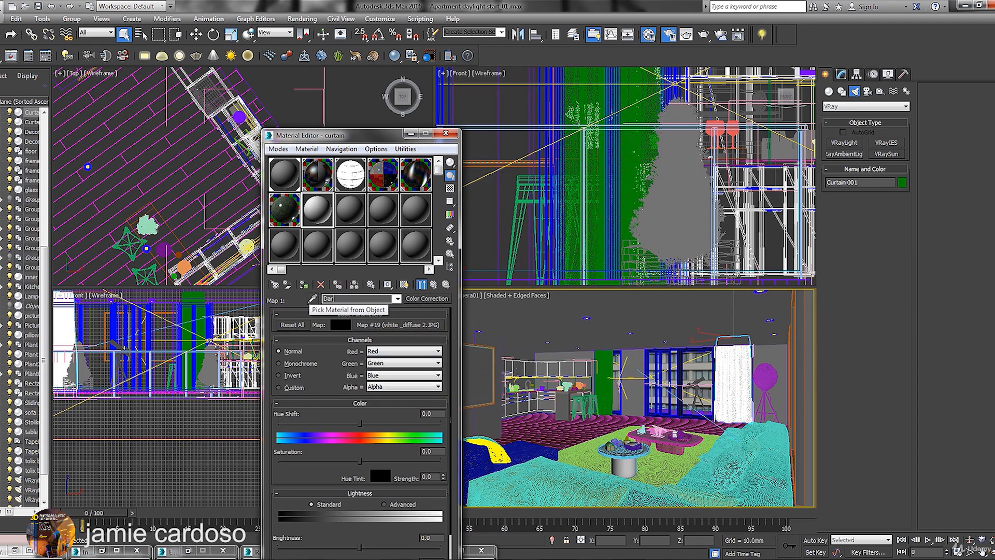
pyautogui.click(435, 285)
# Copy the Dark Color Correction into the Falloff's side slot and rename the copy Bright
pyautogui.moveTo(379, 337); pyautogui.dragTo(376, 352)
pyautogui.click(338, 383)
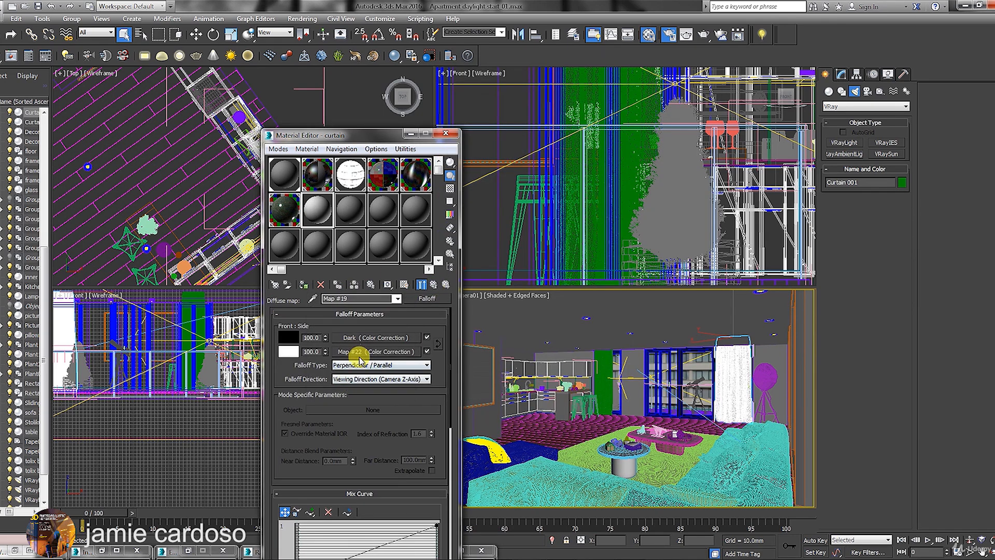
pyautogui.click(362, 352)
pyautogui.moveTo(354, 299); pyautogui.dragTo(270, 310)
pyautogui.write('Bright')
pyautogui.click(434, 285)
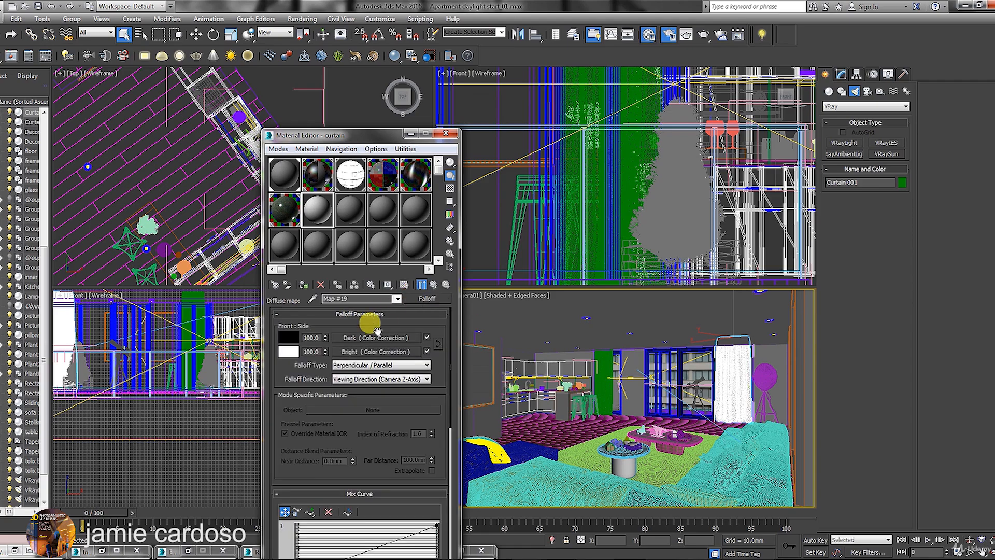
# Clear the Bright Color Correction's bitmap and paste in the bitmap copied from the Dark Color Correction
pyautogui.click(378, 337)
pyautogui.rightClick(388, 327)
pyautogui.click(407, 345)
pyautogui.click(434, 285)
pyautogui.click(395, 353)
pyautogui.rightClick(413, 325)
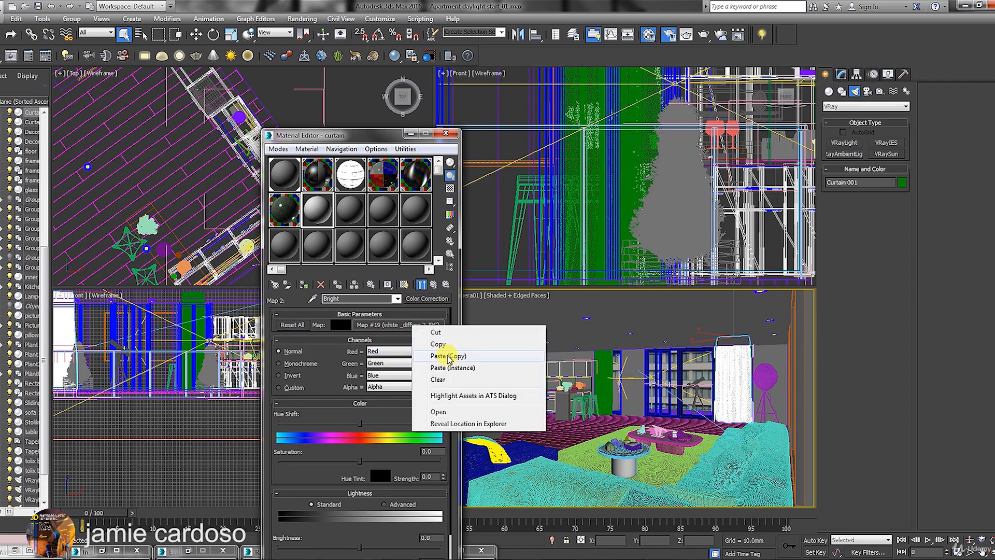
pyautogui.click(439, 380)
pyautogui.rightClick(413, 325)
pyautogui.click(431, 344)
pyautogui.click(434, 286)
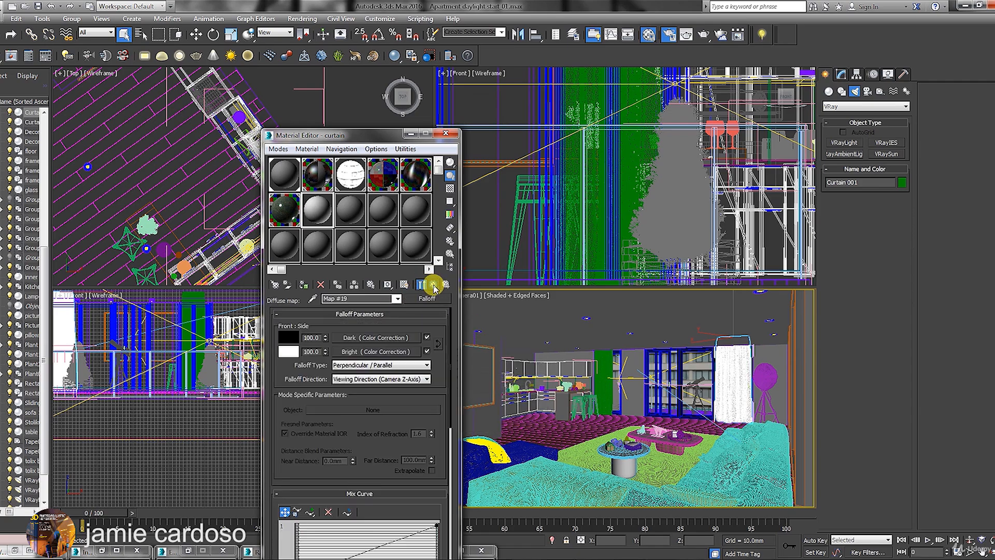
# Examine the lightness settings of the Dark and Bright Color Correction maps in the curtain's Diffuse Falloff
pyautogui.click(390, 337)
pyautogui.click(397, 324)
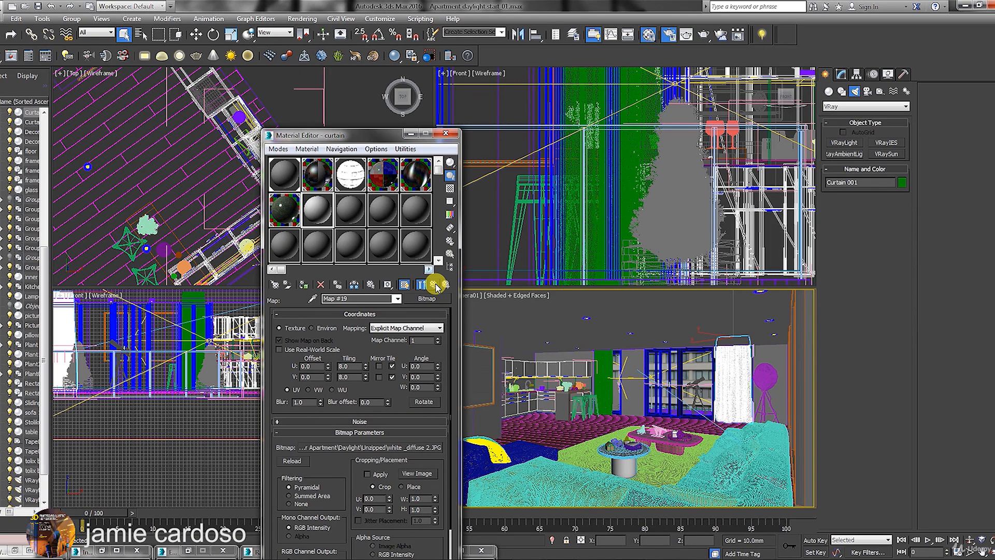
pyautogui.click(403, 284)
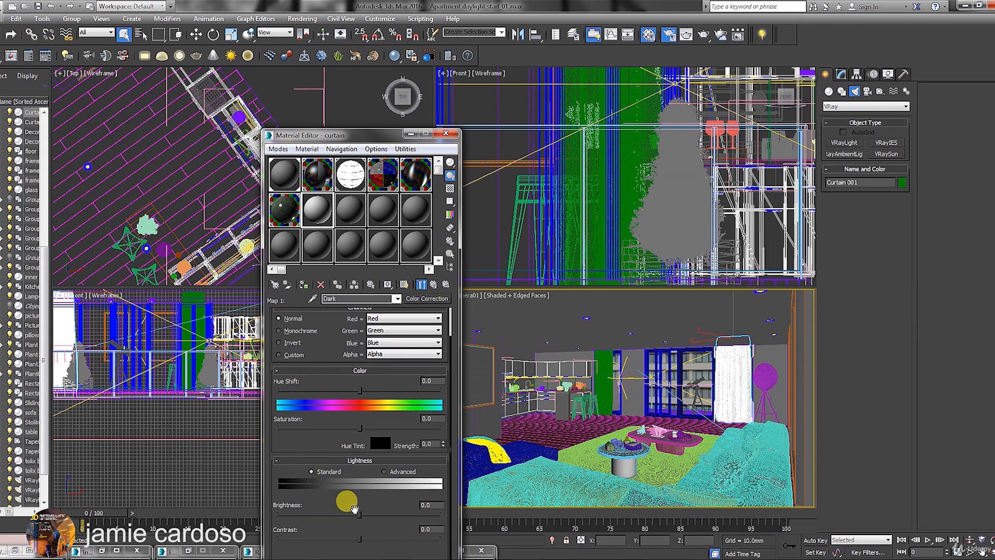
pyautogui.click(434, 285)
pyautogui.click(390, 349)
pyautogui.scroll(-2, 363, 440)
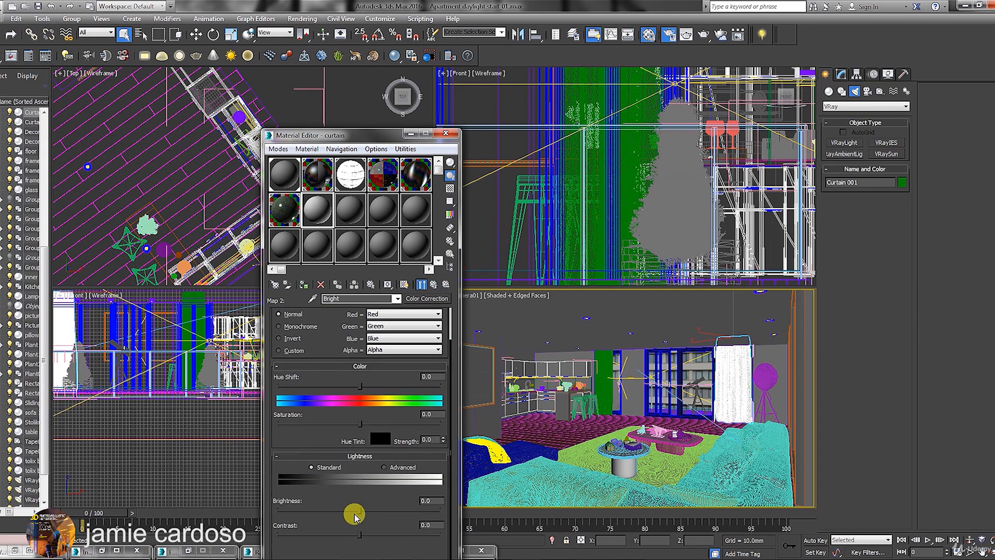
pyautogui.click(429, 285)
pyautogui.click(430, 285)
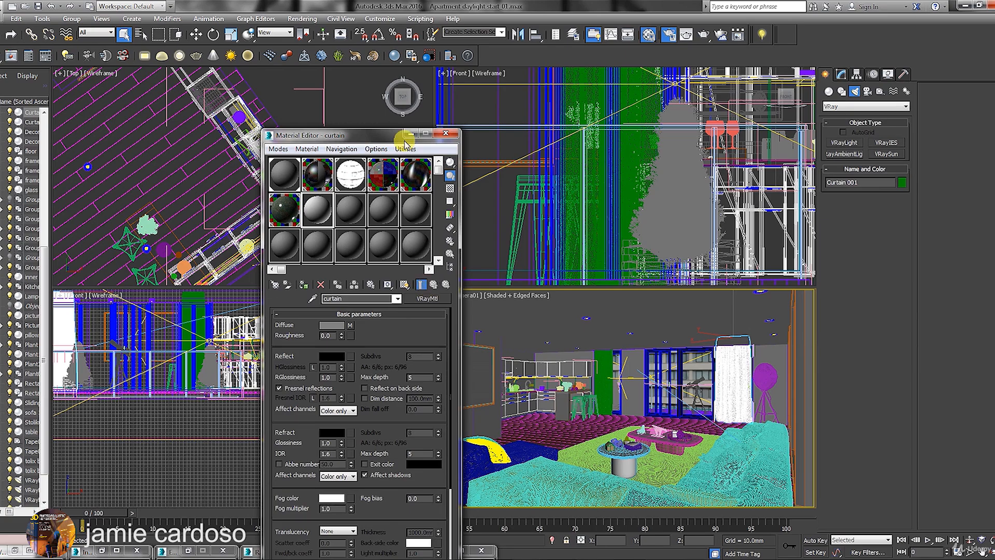
# Add a Falloff map to the Refract slot of the curtain material
pyautogui.moveTo(385, 140); pyautogui.dragTo(387, 55)
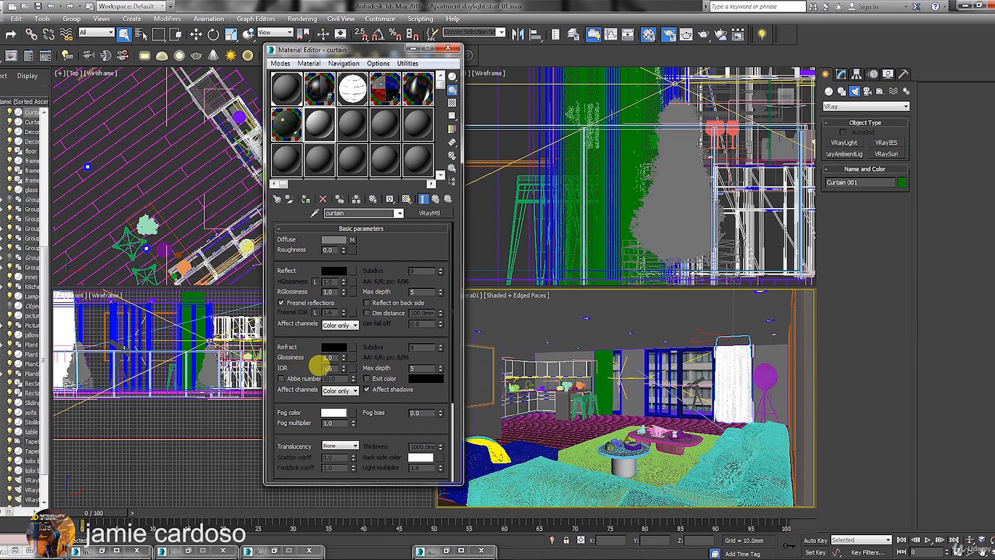
pyautogui.scroll(-2, 362, 332)
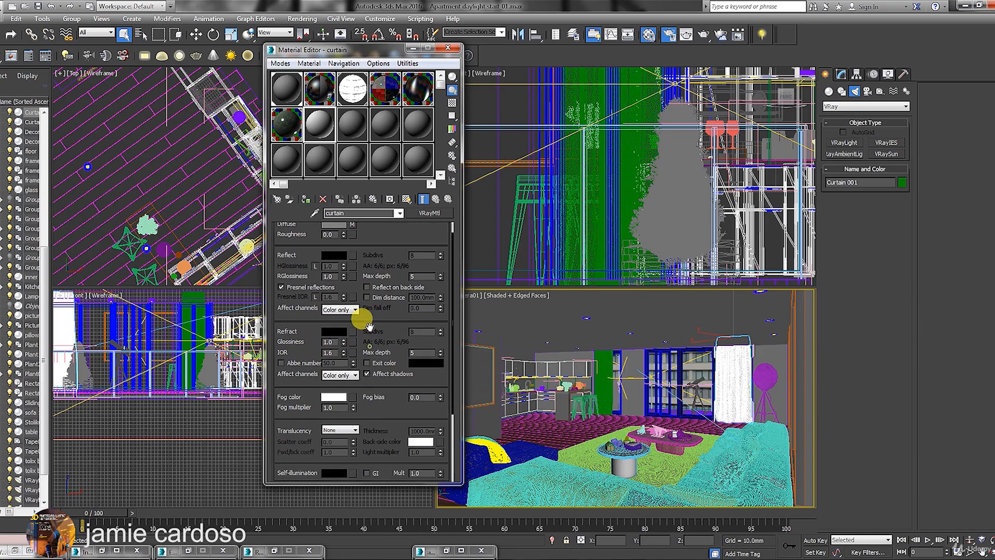
pyautogui.click(354, 326)
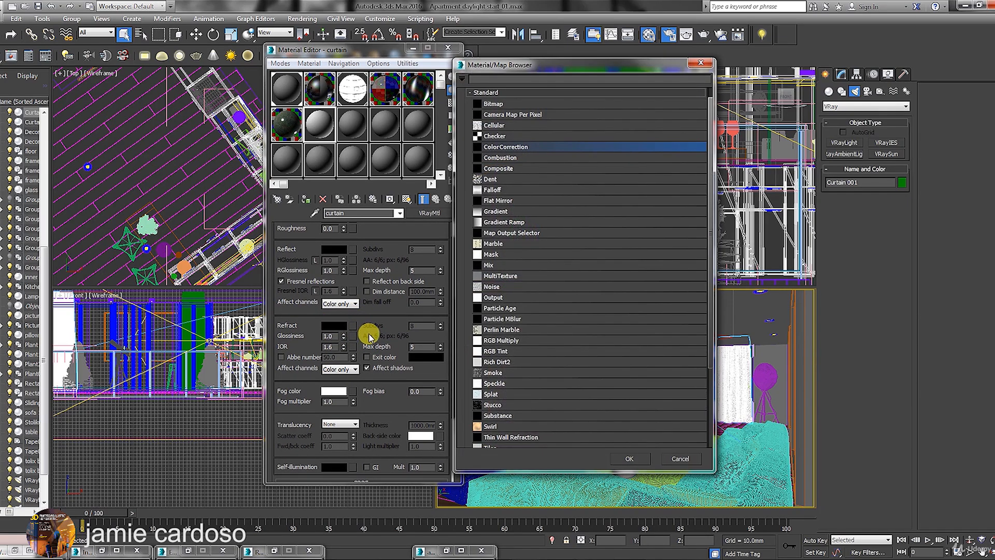
pyautogui.scroll(1, 507, 197)
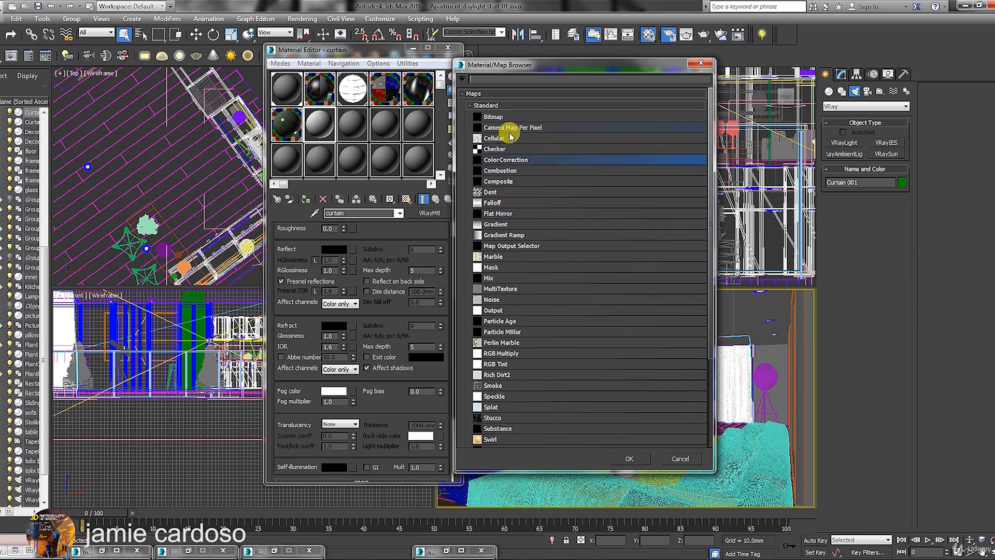
pyautogui.doubleClick(499, 202)
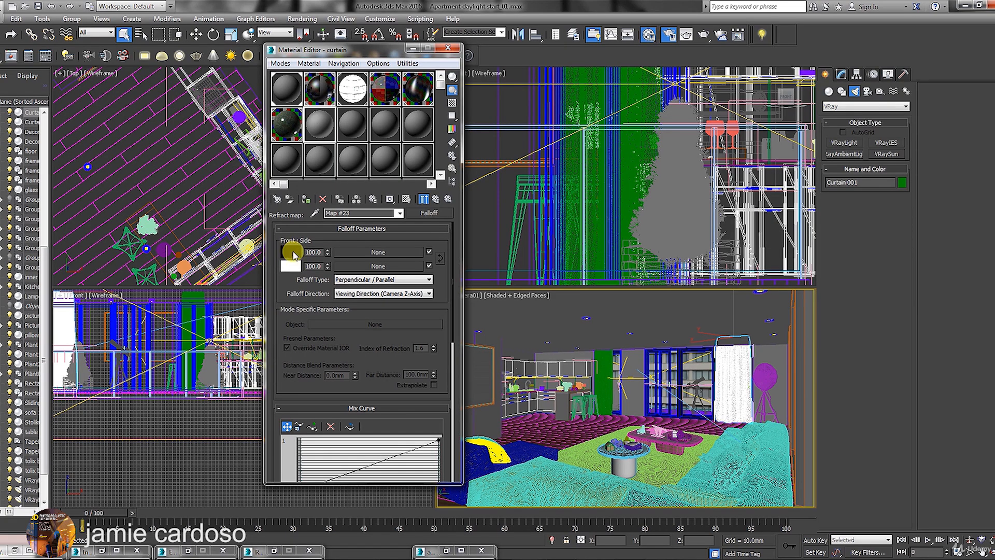
# Set the refraction Falloff's front color value to 81 and its side color value to 235
pyautogui.click(292, 252)
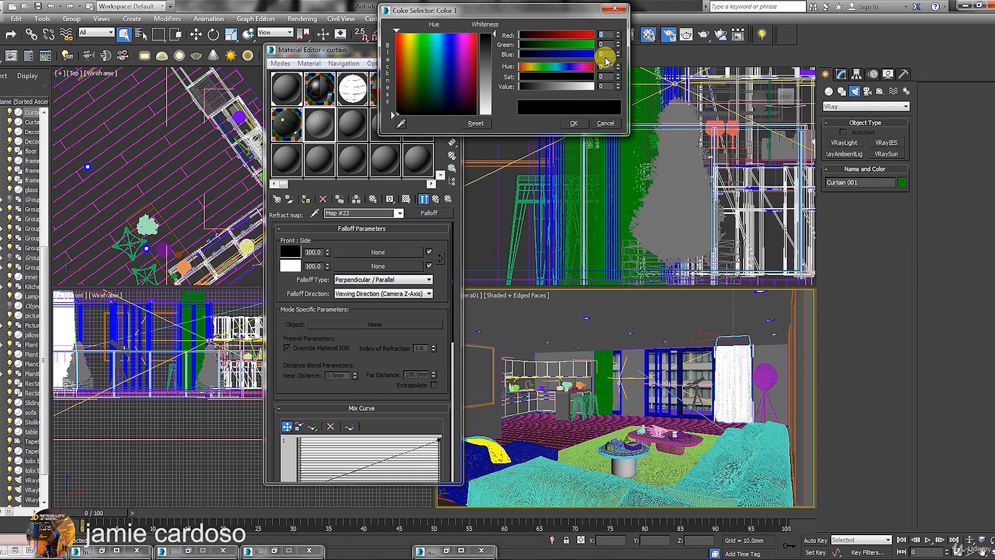
pyautogui.click(595, 88)
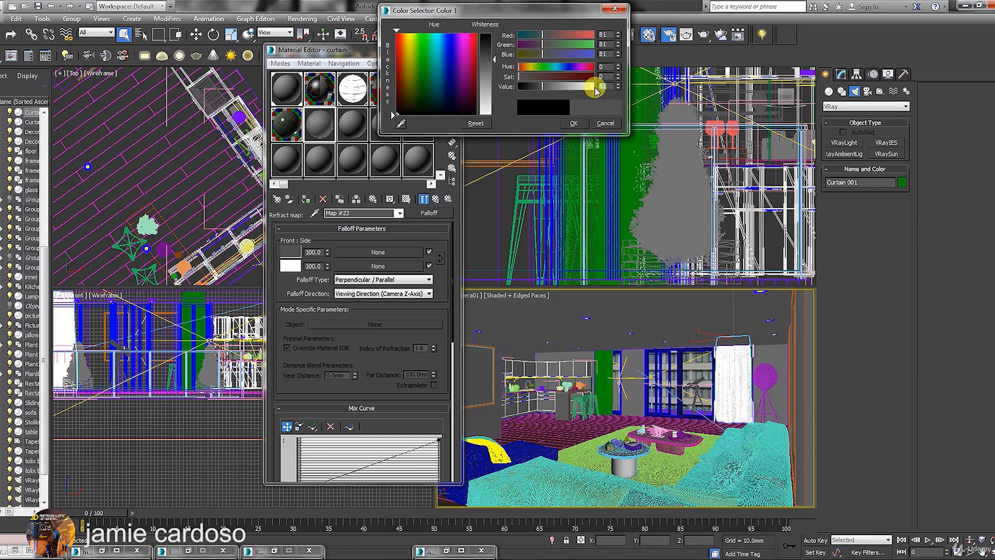
pyautogui.click(574, 123)
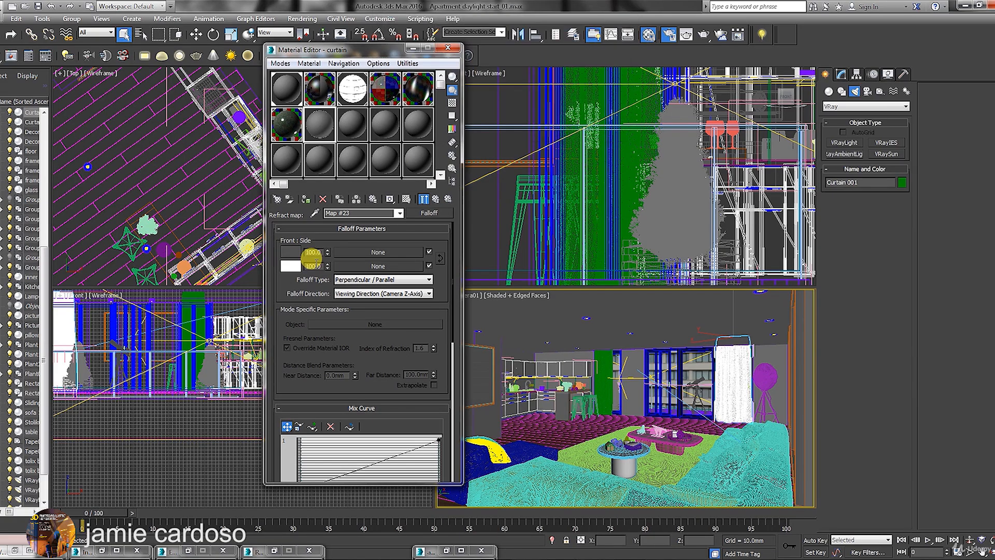
pyautogui.click(290, 266)
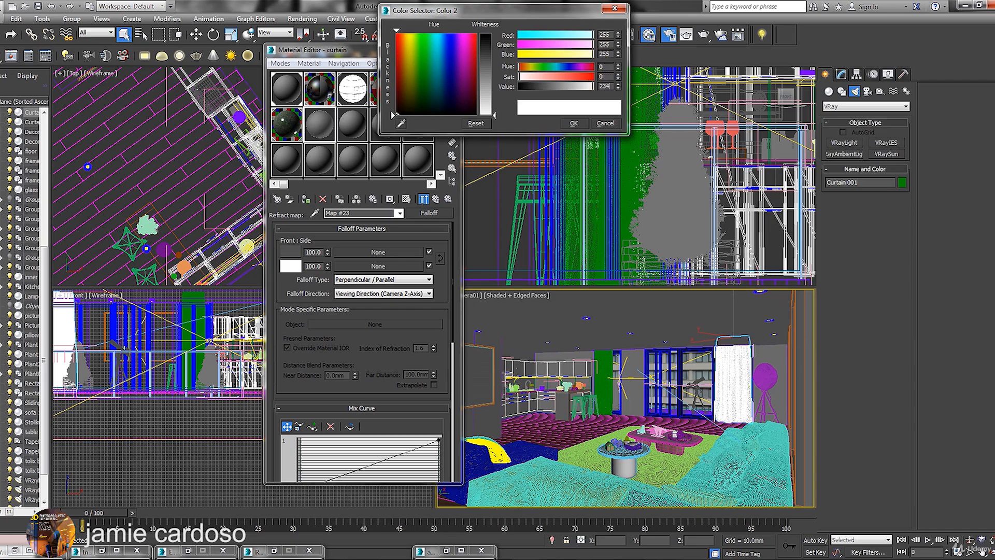
pyautogui.write('235')
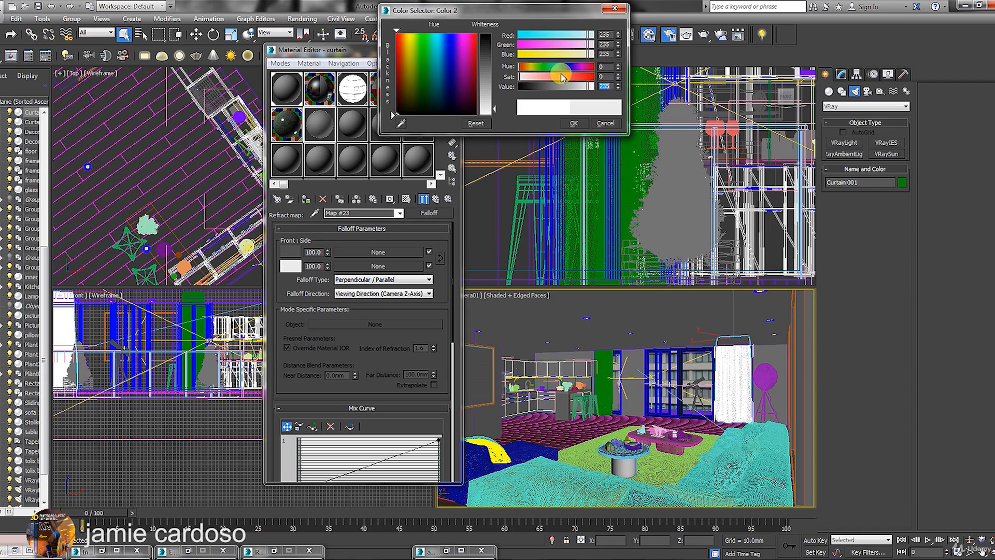
pyautogui.click(573, 123)
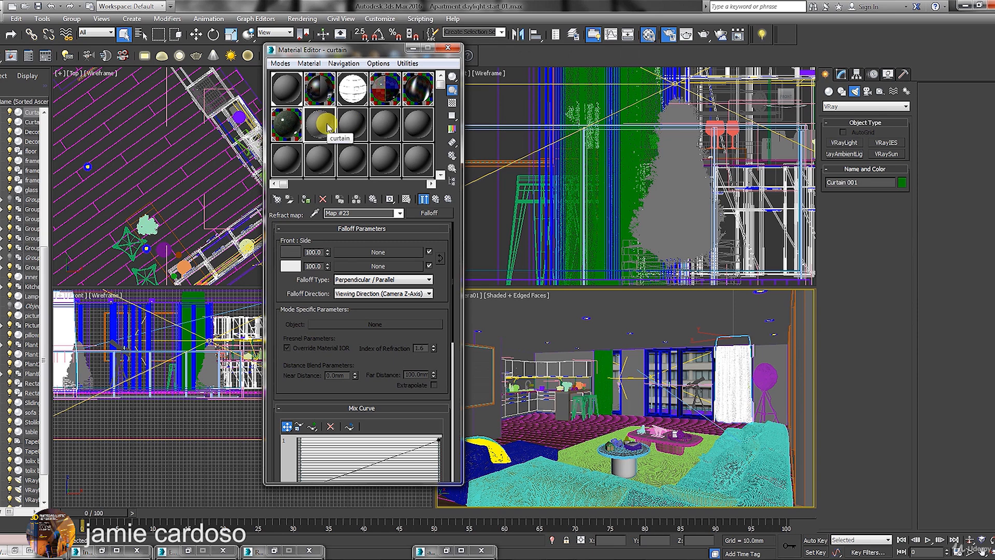
# Open a magnified preview of the curtain sample beside the Material Editor and show the checkered background behind it
pyautogui.doubleClick(325, 127)
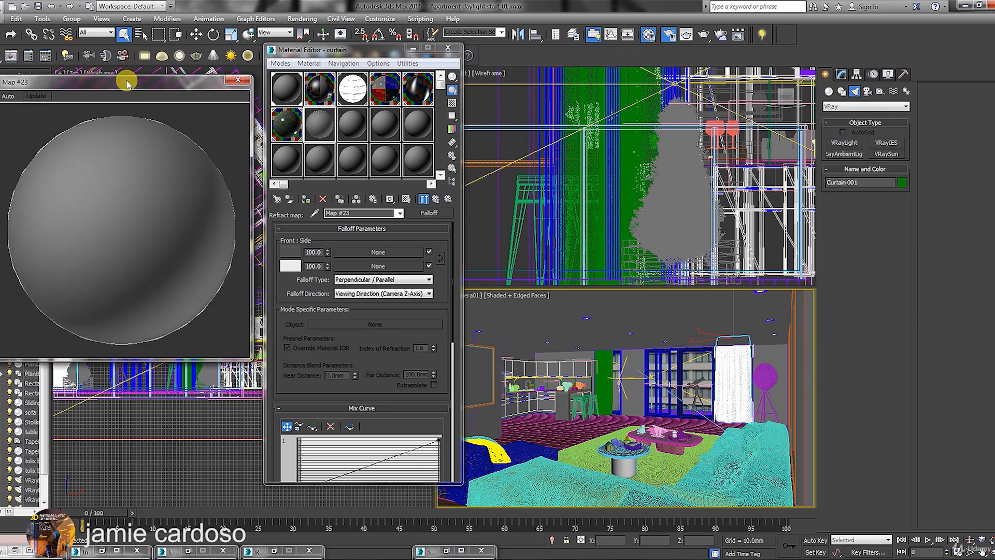
pyautogui.moveTo(126, 76); pyautogui.dragTo(686, 71)
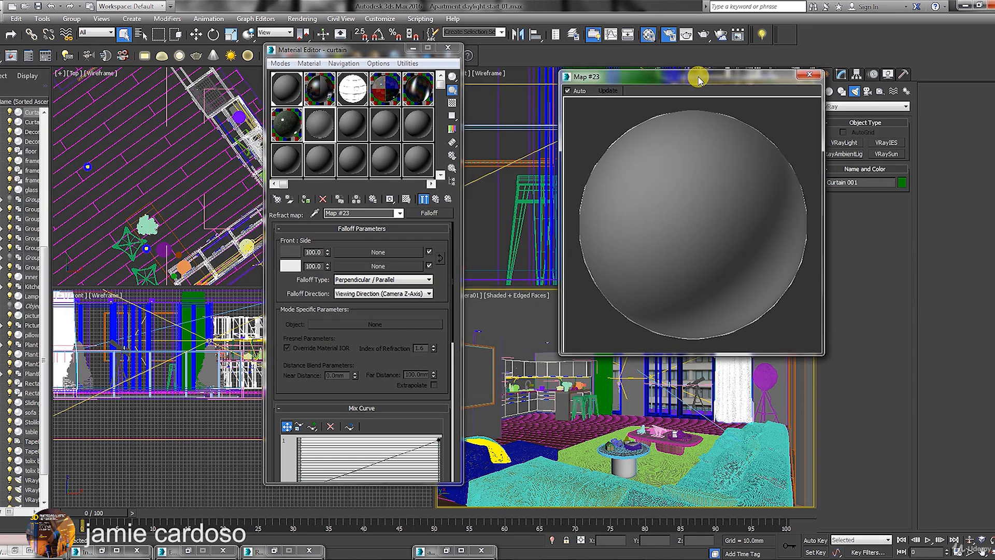
pyautogui.click(451, 107)
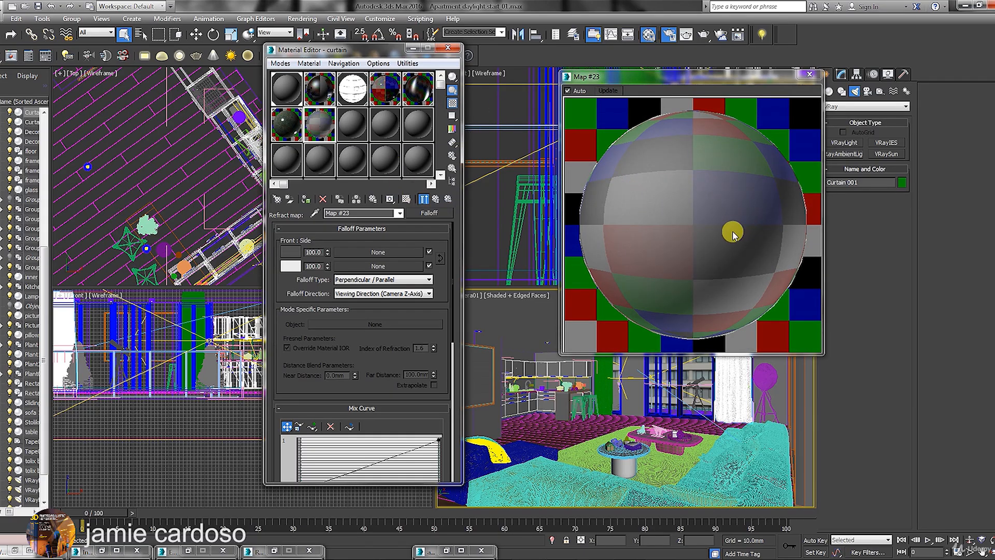
# Back at the curtain material's main parameters, set the refraction IOR to 1.2 and lower the refraction glossiness
pyautogui.click(437, 200)
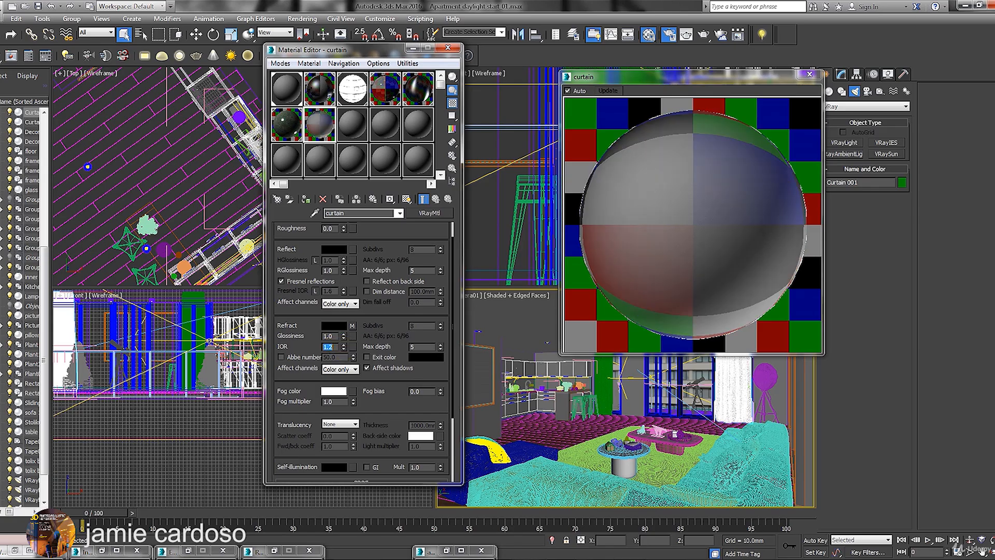
pyautogui.doubleClick(328, 337)
pyautogui.write('.')
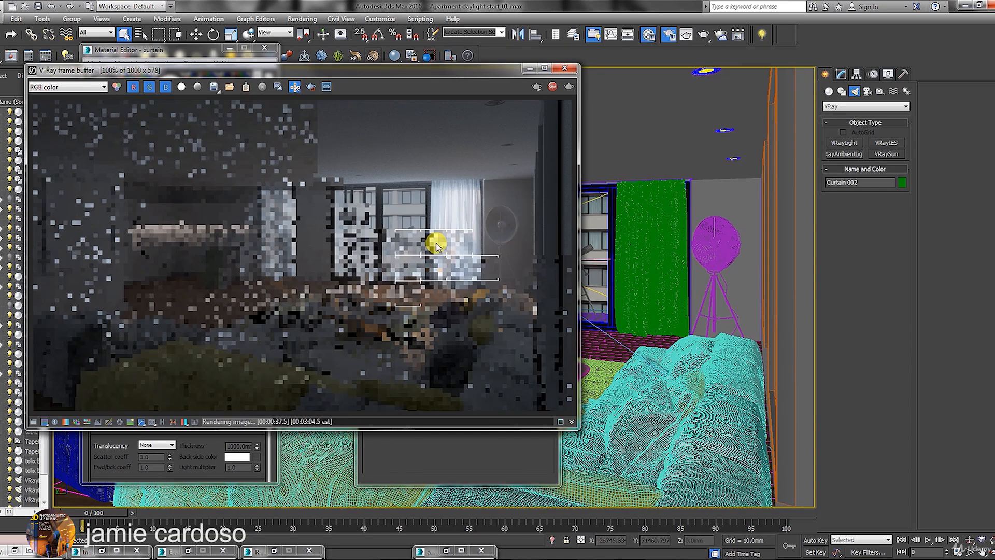
# Examine the curtains' translucency and the overall room lighting in the test render
pyautogui.scroll(2, 438, 238)
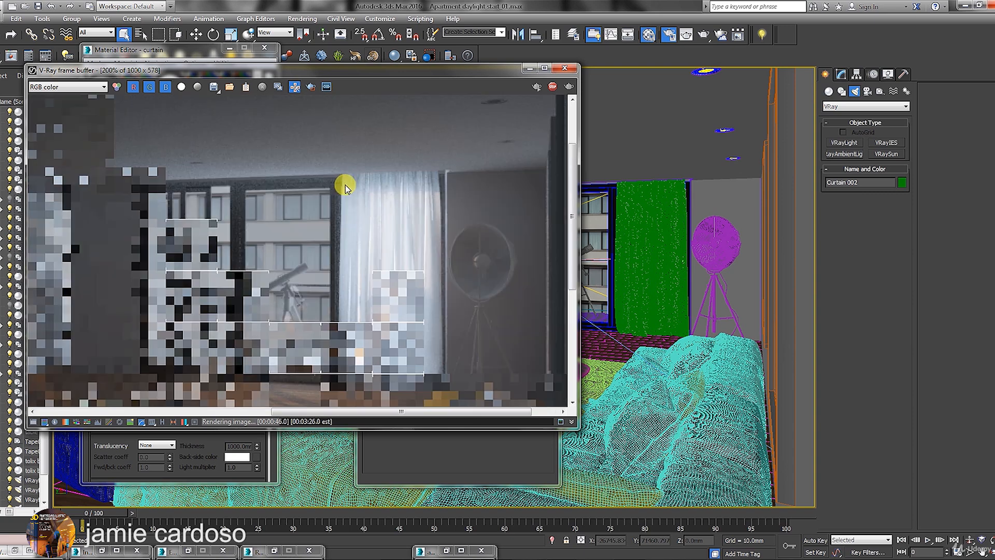
pyautogui.scroll(-2, 386, 310)
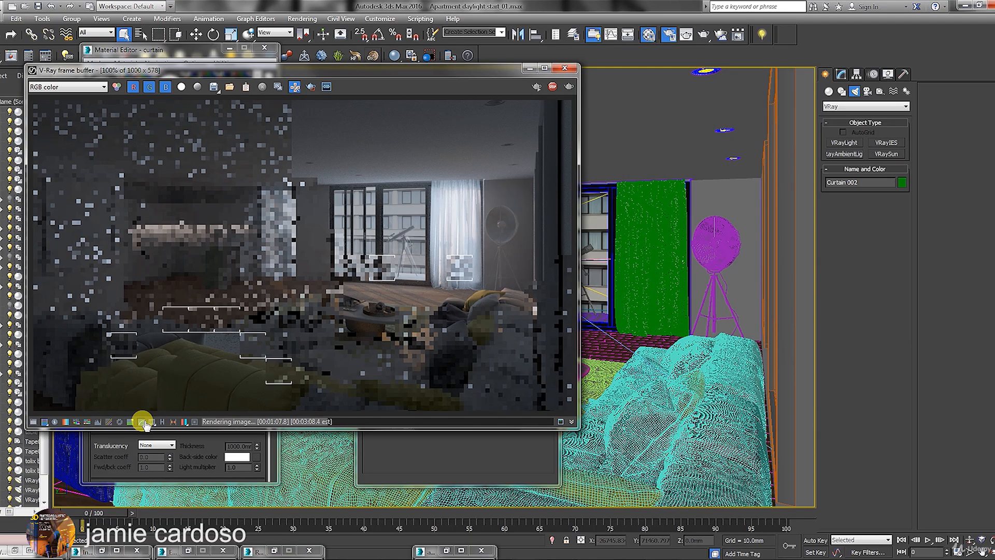
pyautogui.scroll(-2, 389, 322)
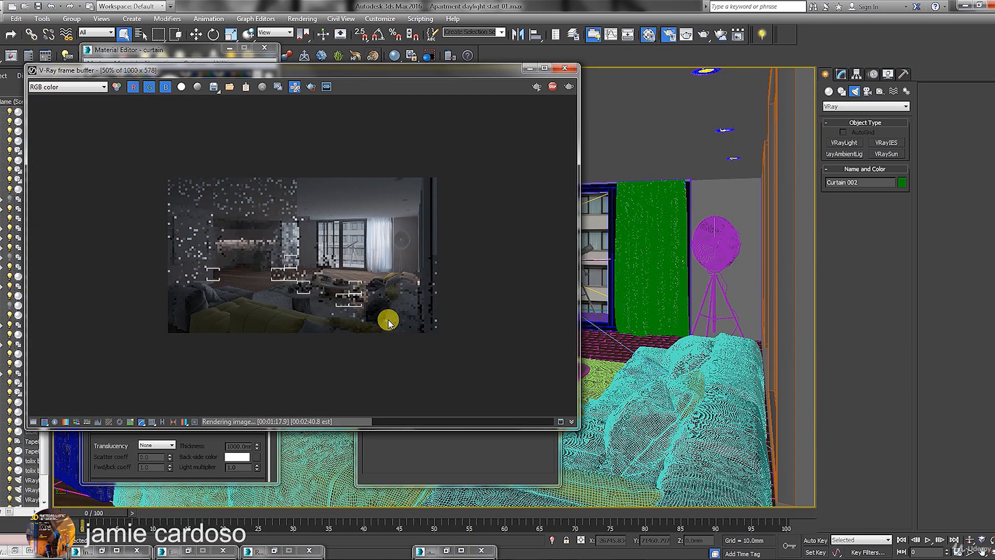
pyautogui.scroll(2, 389, 321)
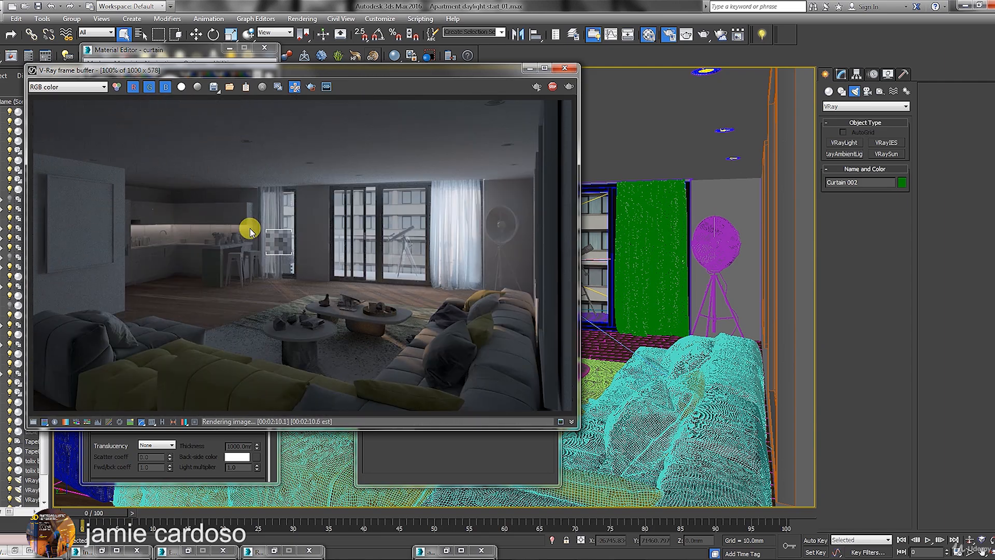
pyautogui.moveTo(382, 75); pyautogui.dragTo(360, 114)
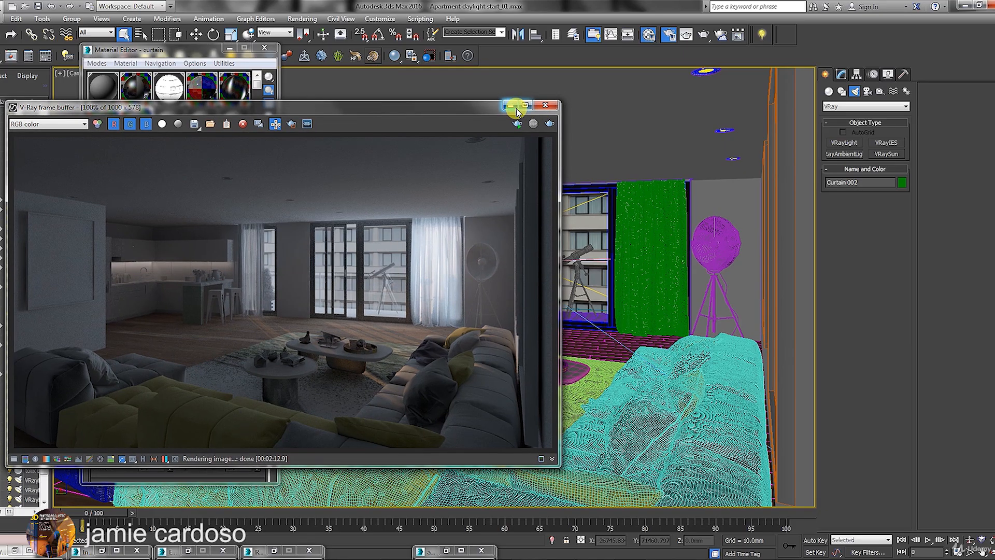
# Create a VRayIES light in the upper Front view, from the top of the kitchen-side curtain down to just below the floor
pyautogui.scroll(1, 357, 246)
pyautogui.scroll(-1, 143, 310)
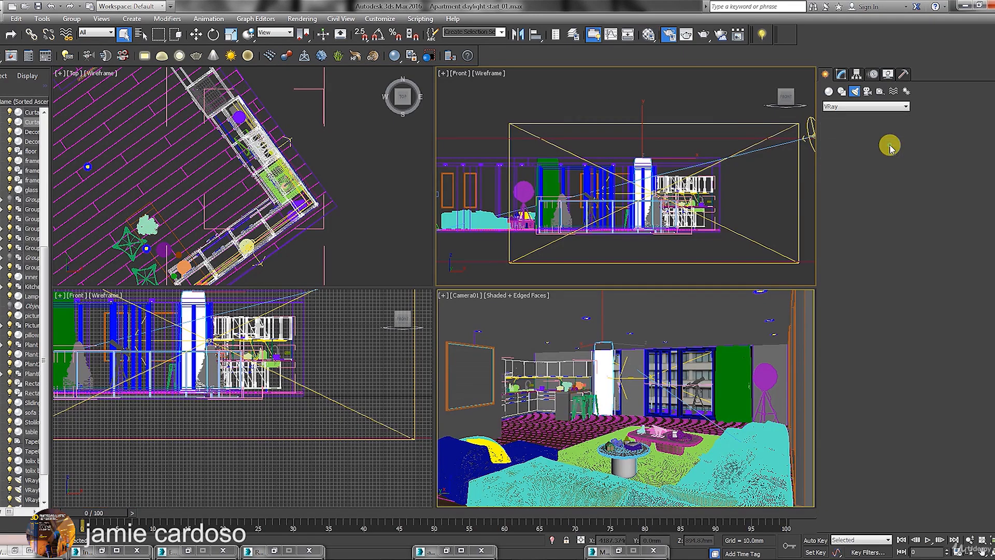
pyautogui.click(890, 144)
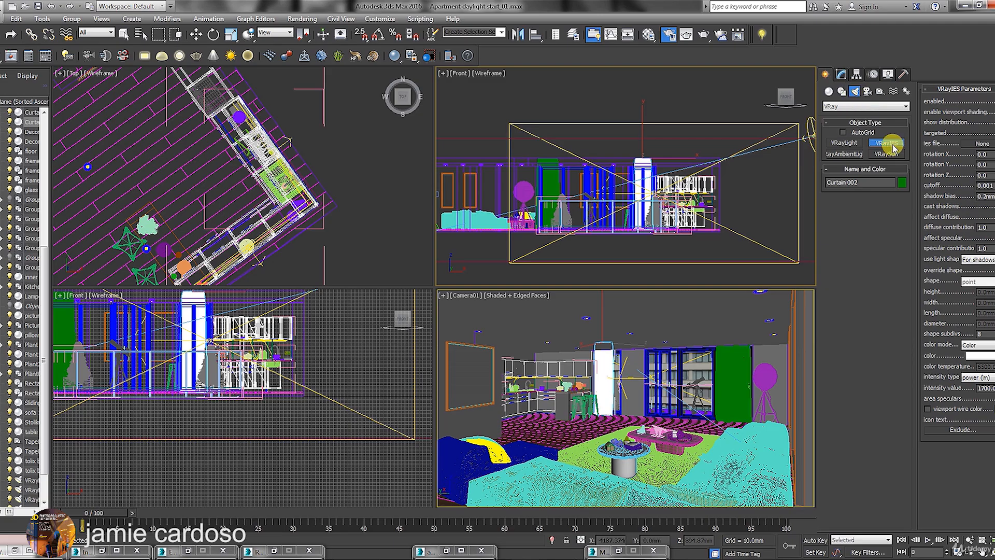
pyautogui.scroll(2, 668, 156)
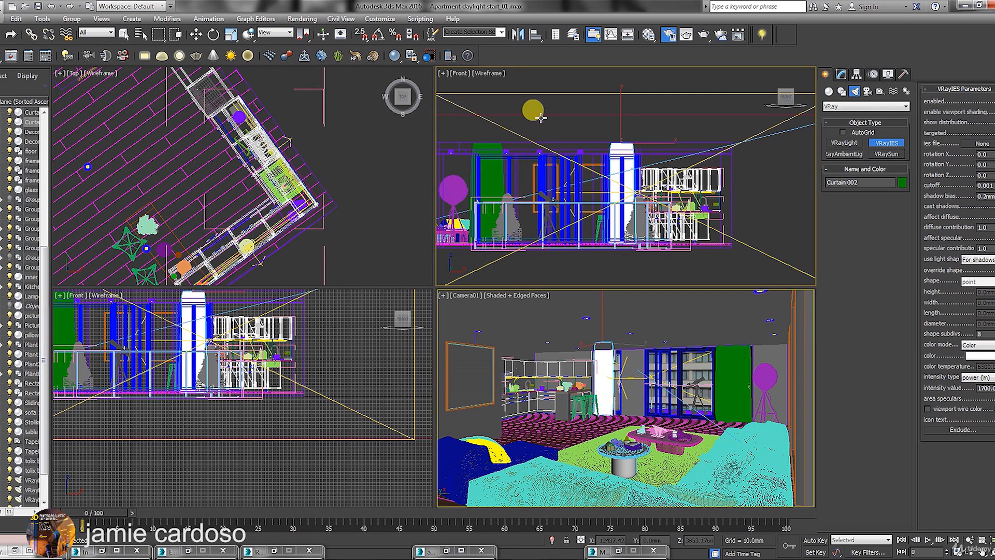
pyautogui.scroll(1, 561, 149)
pyautogui.moveTo(632, 144); pyautogui.dragTo(632, 247)
pyautogui.rightClick(632, 149)
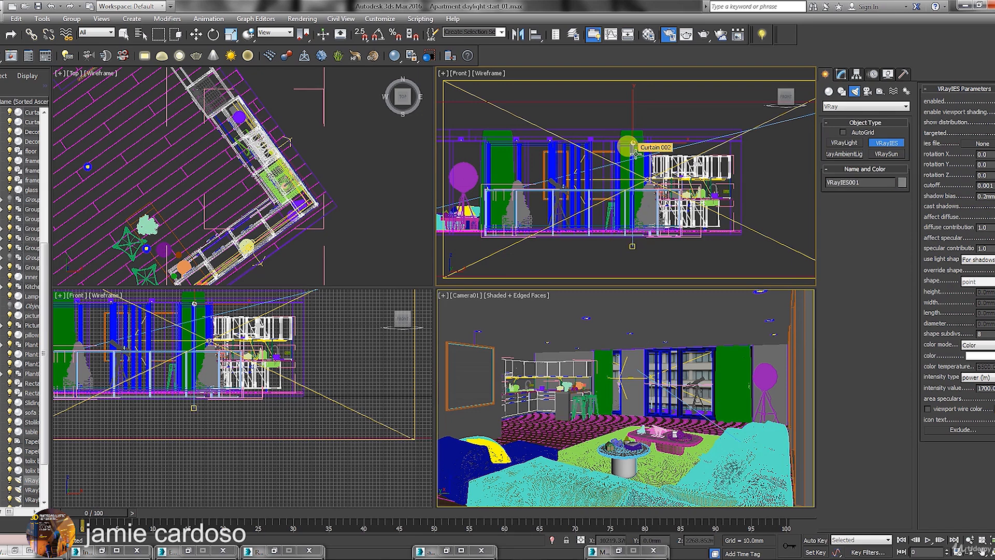
# Turn off the targeted option of the new VRayIES light
pyautogui.click(843, 78)
pyautogui.click(843, 76)
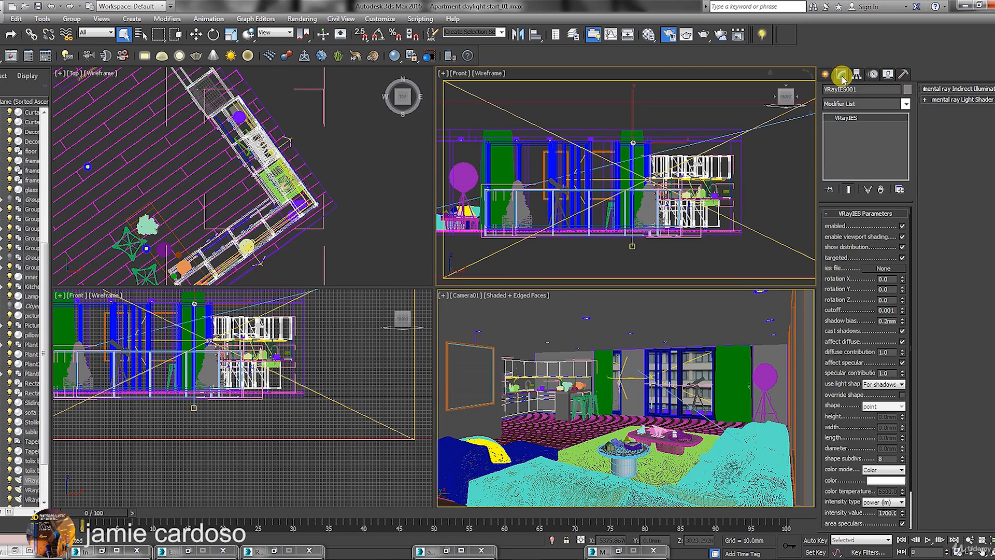
pyautogui.click(903, 259)
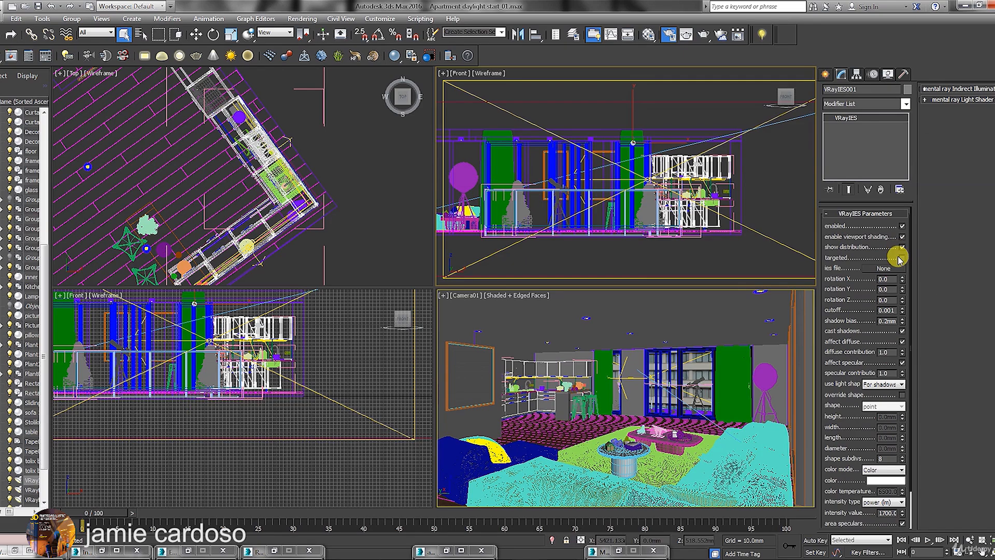
# Restrict object selection in the viewports to lights only
pyautogui.moveTo(612, 154); pyautogui.dragTo(609, 163, button='middle')
pyautogui.moveTo(192, 169); pyautogui.dragTo(288, 145, button='middle')
pyautogui.scroll(-8, 290, 157)
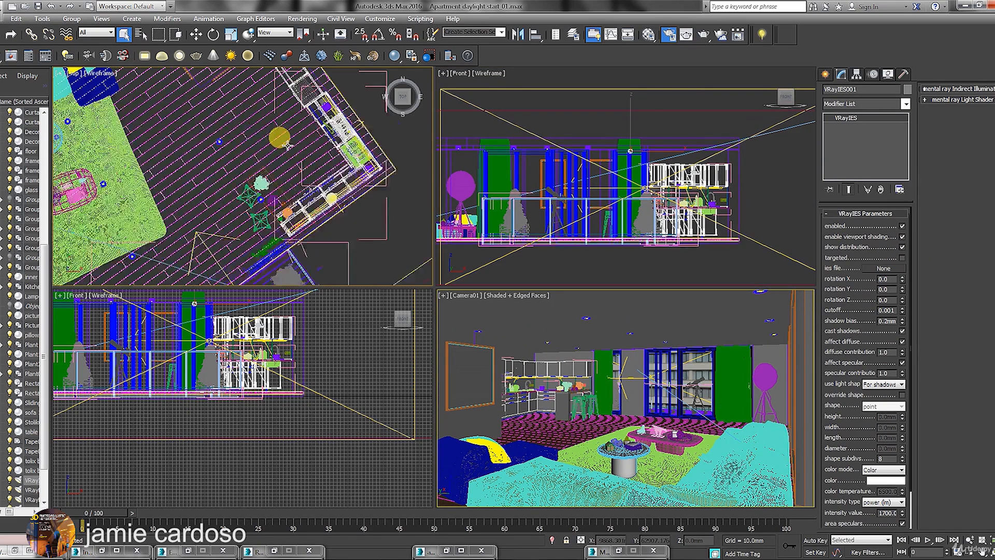
pyautogui.click(96, 32)
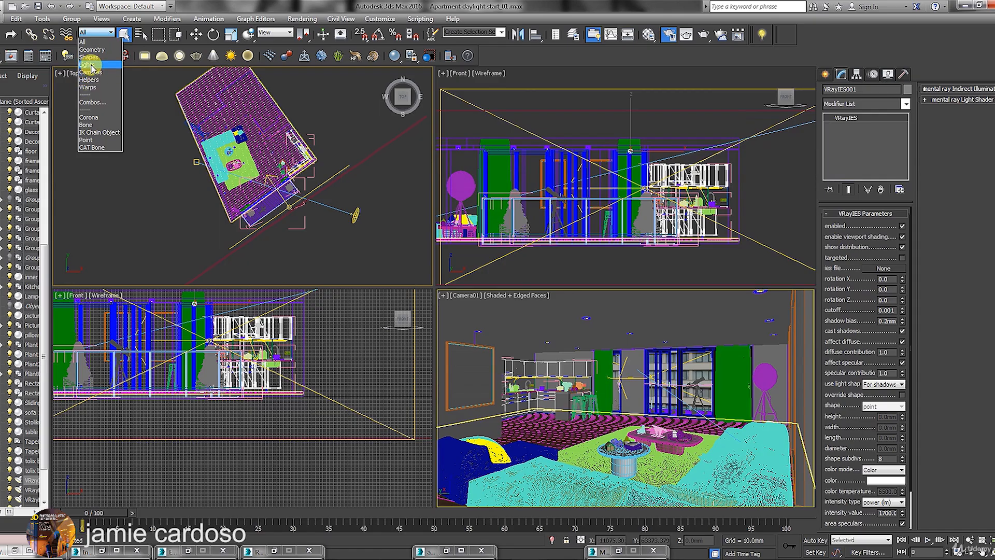
pyautogui.click(93, 60)
# Move the new VRayIES light into the living area beside a ceiling downlight, with its height just below the ceiling fixtures
pyautogui.scroll(-6, 251, 233)
pyautogui.rightClick(264, 237)
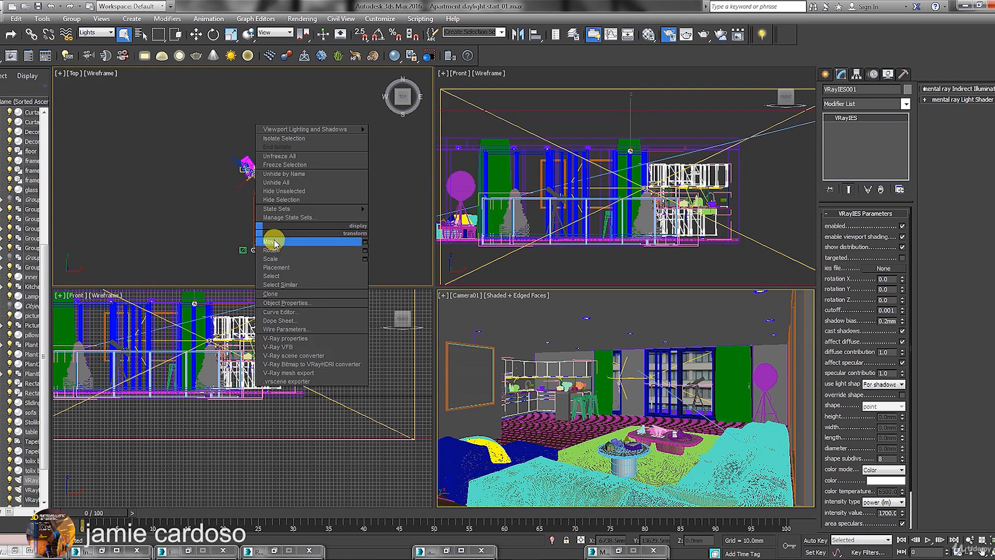
pyautogui.click(275, 244)
pyautogui.moveTo(266, 232); pyautogui.dragTo(264, 158)
pyautogui.scroll(8, 254, 169)
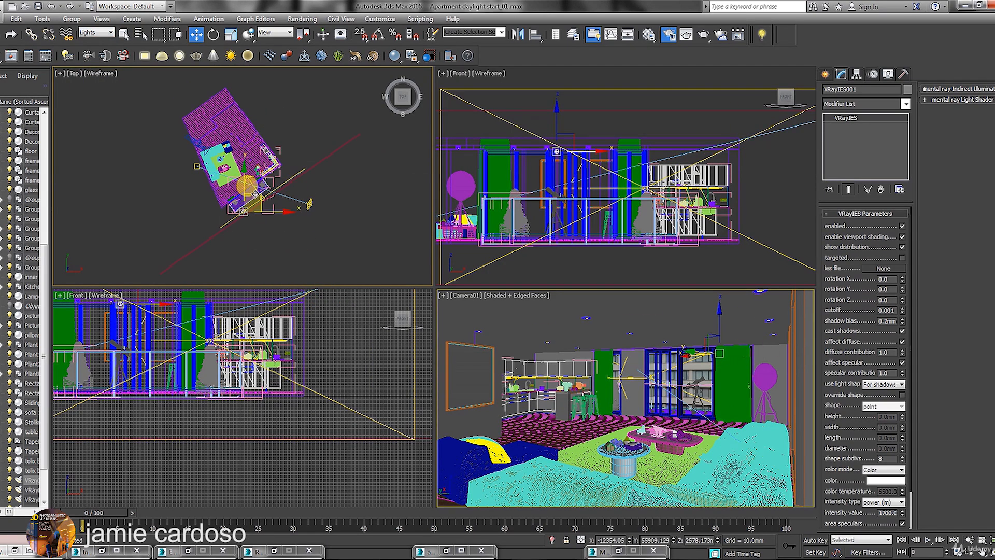
pyautogui.moveTo(257, 196); pyautogui.dragTo(243, 163)
pyautogui.scroll(6, 632, 149)
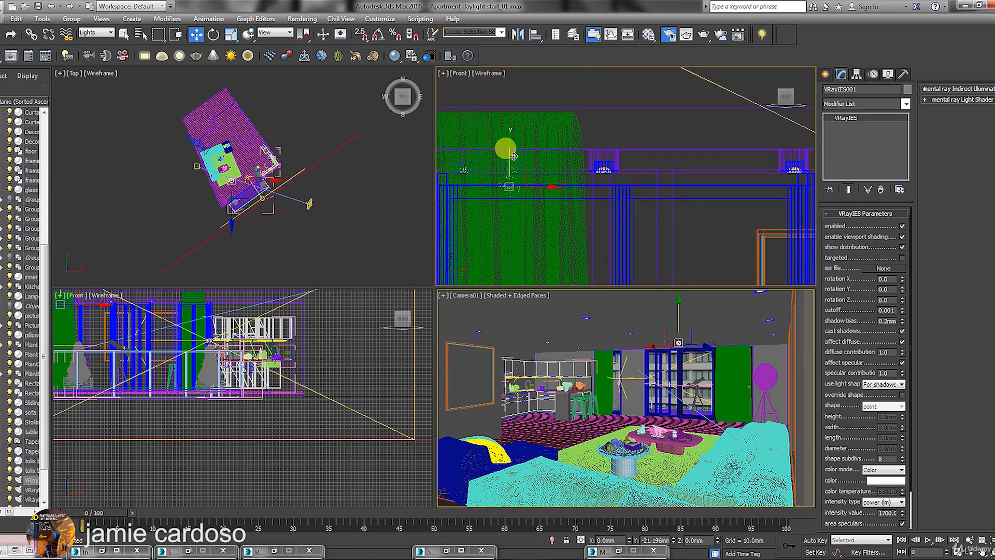
pyautogui.scroll(2, 502, 179)
pyautogui.moveTo(502, 174); pyautogui.dragTo(503, 198)
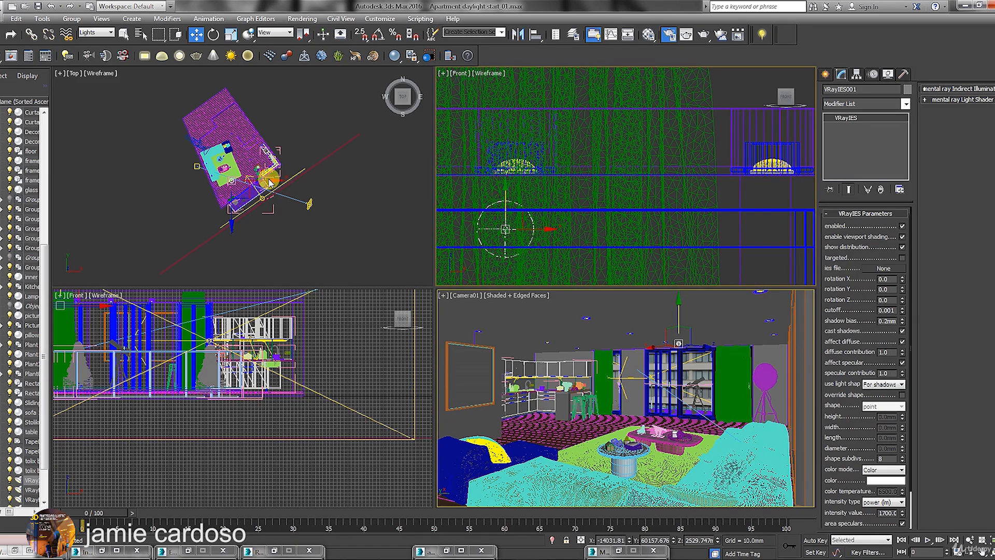
# Load the 1589835-nice IES profile from the Unzipped folder into the VRayIES light
pyautogui.moveTo(259, 179); pyautogui.dragTo(261, 168, button='middle')
pyautogui.moveTo(843, 398); pyautogui.dragTo(848, 288)
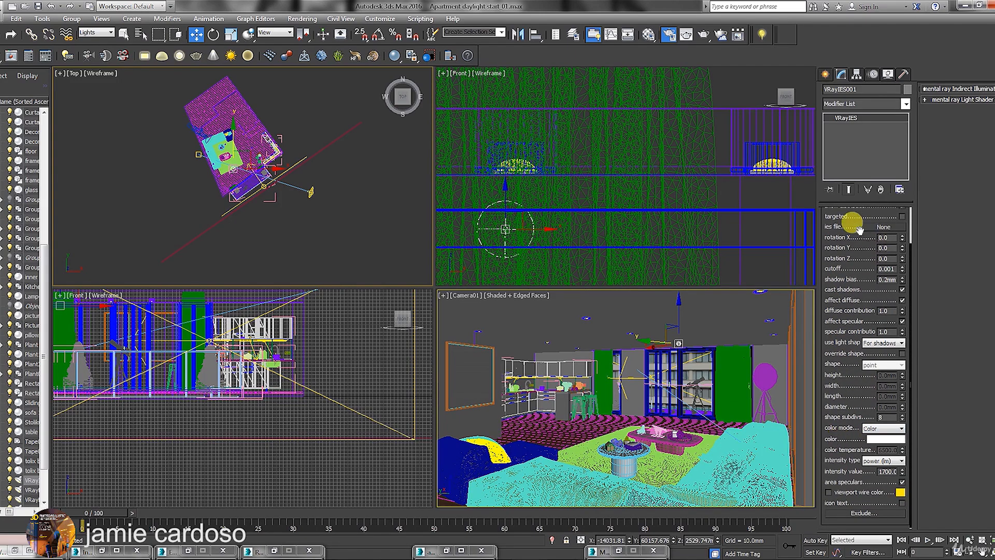
pyautogui.moveTo(859, 228); pyautogui.dragTo(866, 269)
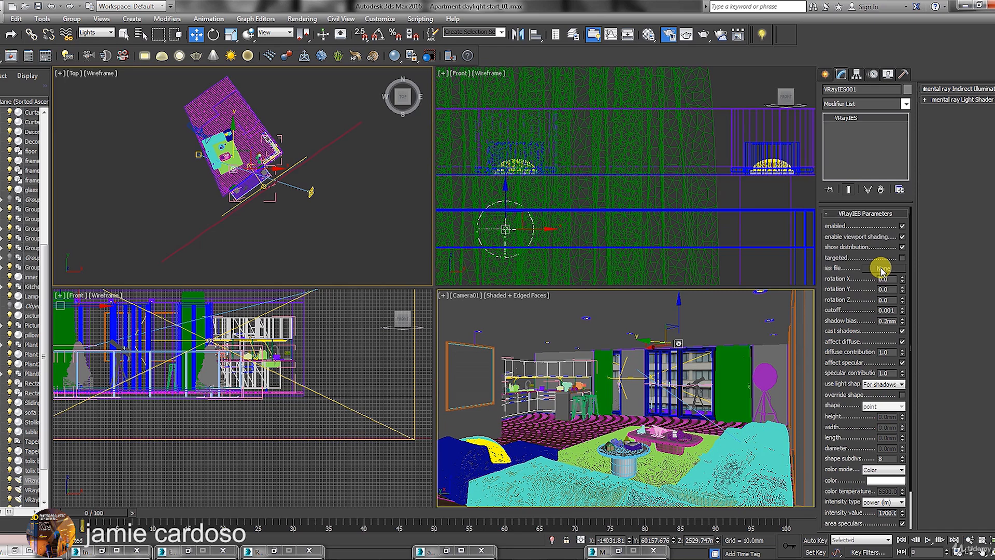
pyautogui.click(880, 269)
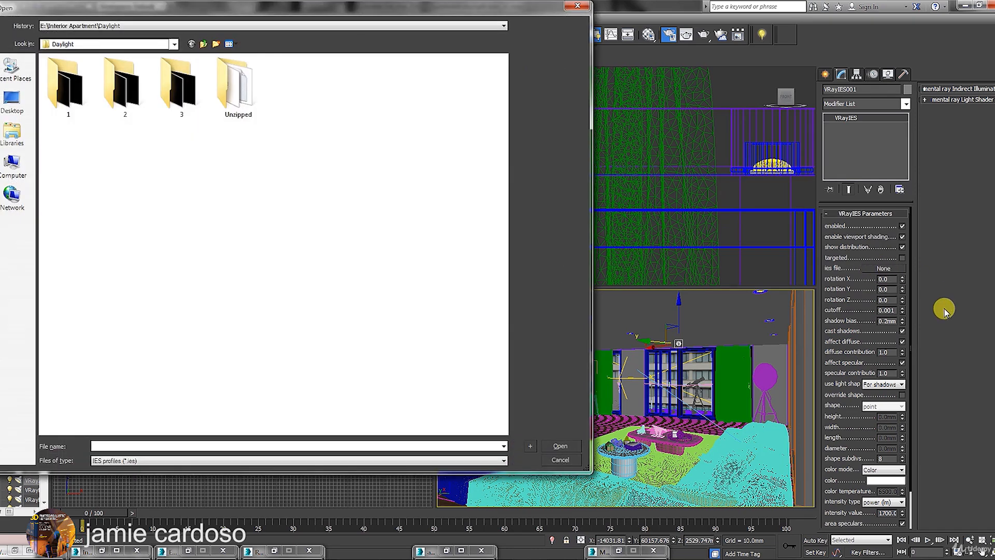
pyautogui.doubleClick(251, 96)
pyautogui.click(89, 101)
pyautogui.click(559, 446)
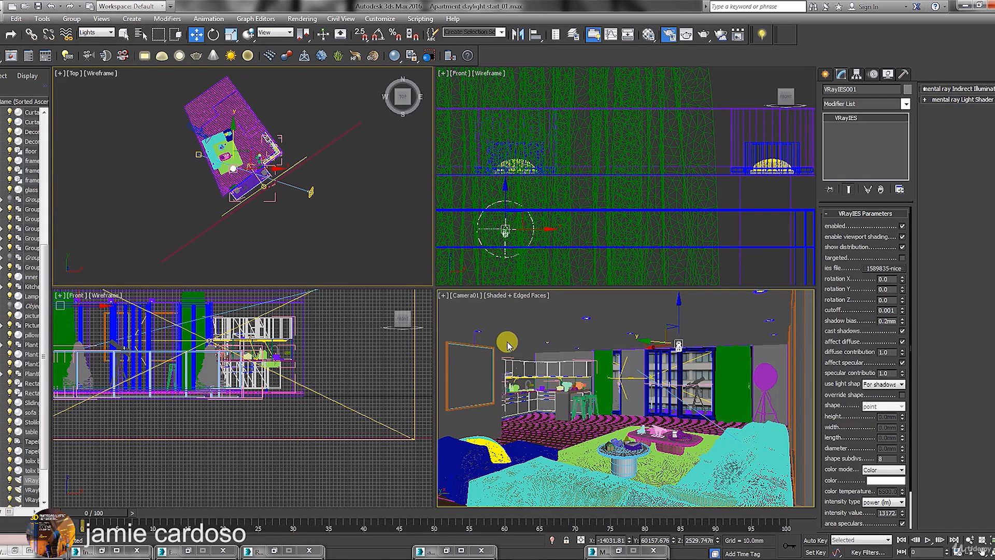
# Run a test render of the Camera01 view and examine the effect of the first IES light
pyautogui.rightClick(503, 302)
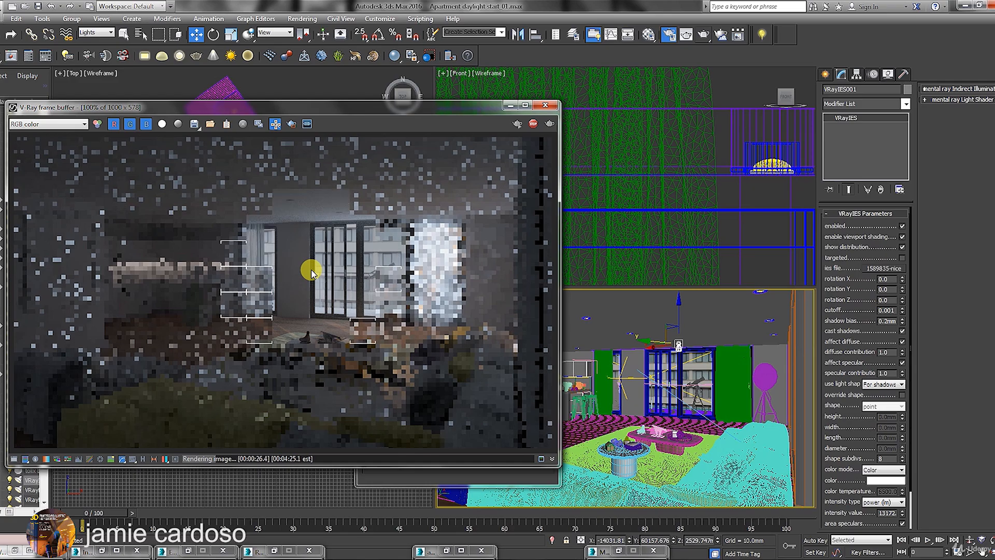
pyautogui.scroll(1, 366, 373)
pyautogui.scroll(-1, 366, 373)
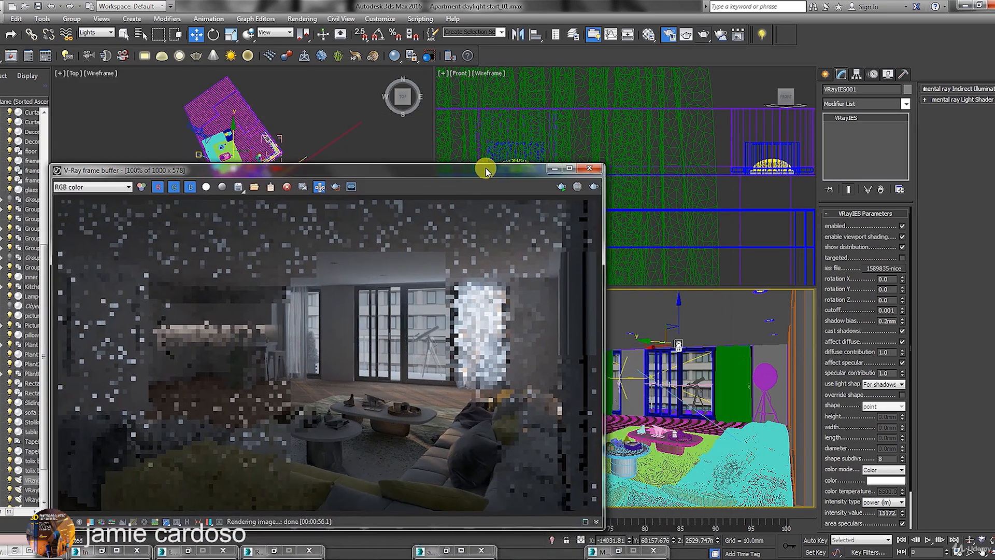
pyautogui.moveTo(485, 171); pyautogui.dragTo(474, 137)
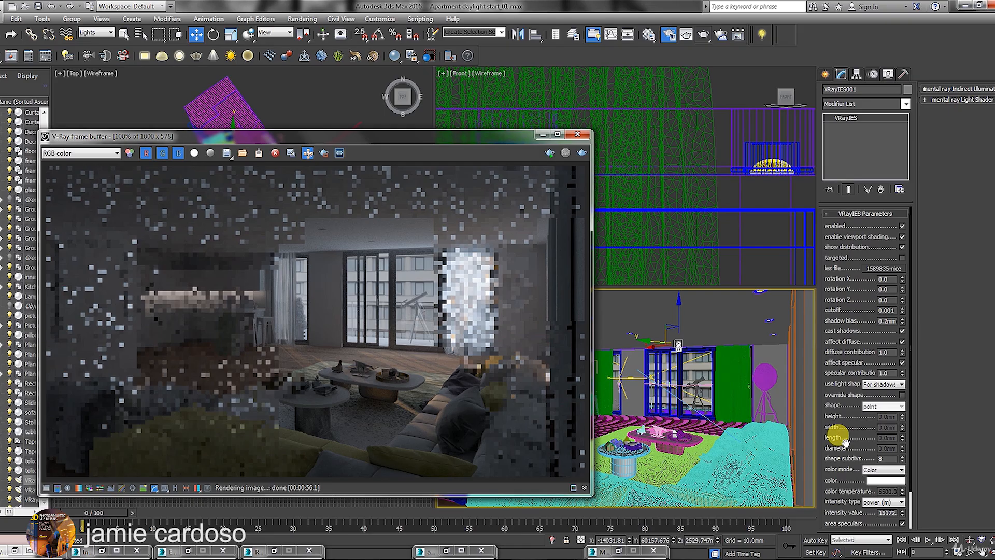
# Give the IES light a warm pale-orange color, about RGB 250, 211, 139, and an intensity of about 5172
pyautogui.click(889, 481)
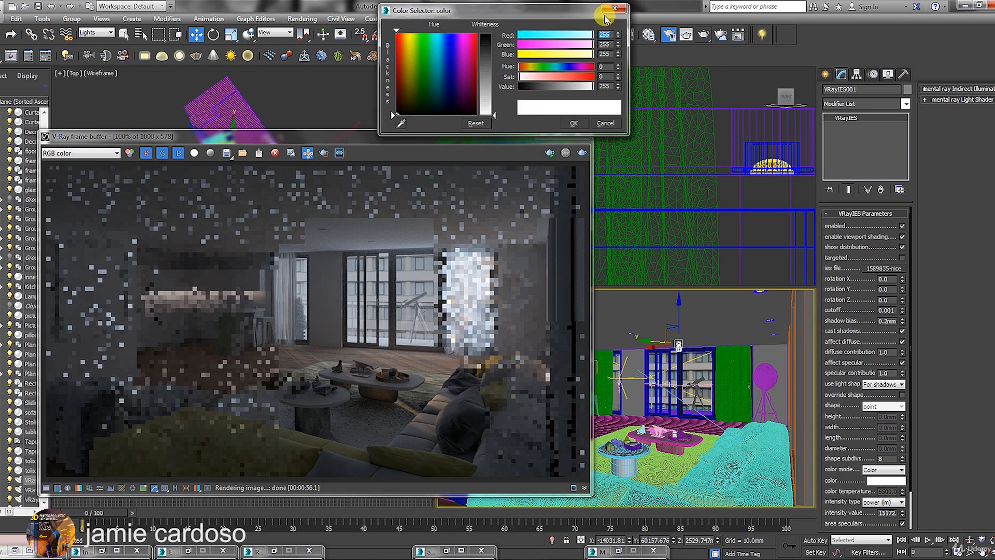
pyautogui.click(404, 36)
pyautogui.click(486, 78)
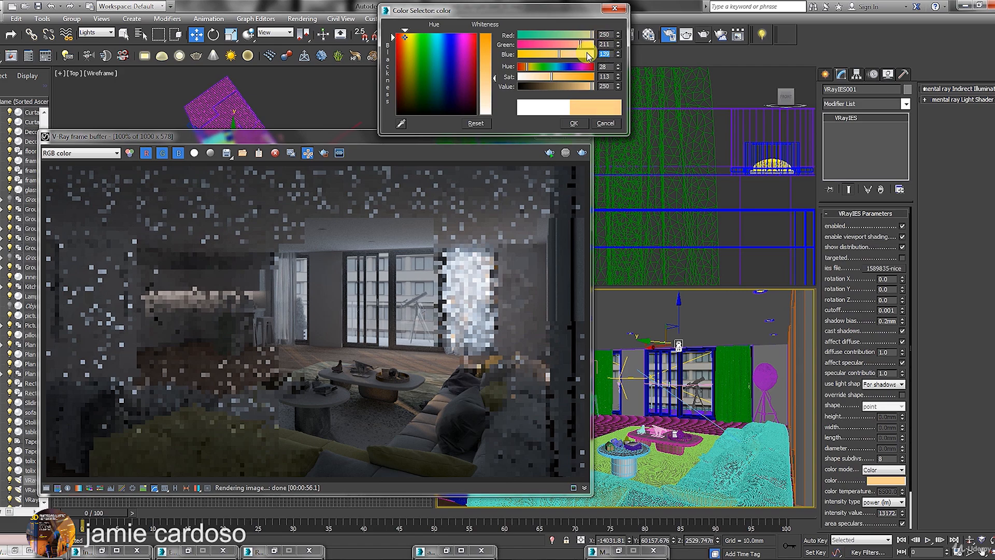
pyautogui.click(574, 125)
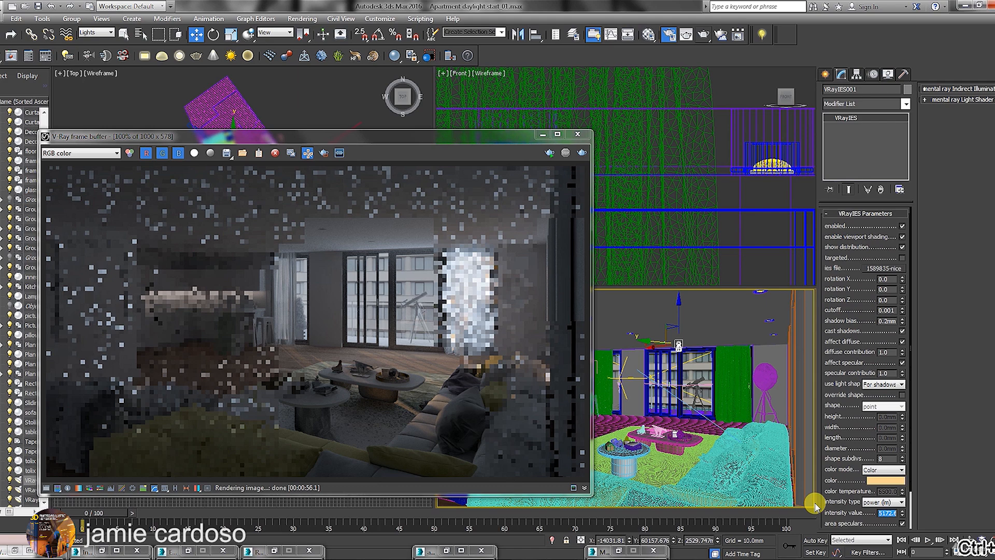
pyautogui.click(432, 356)
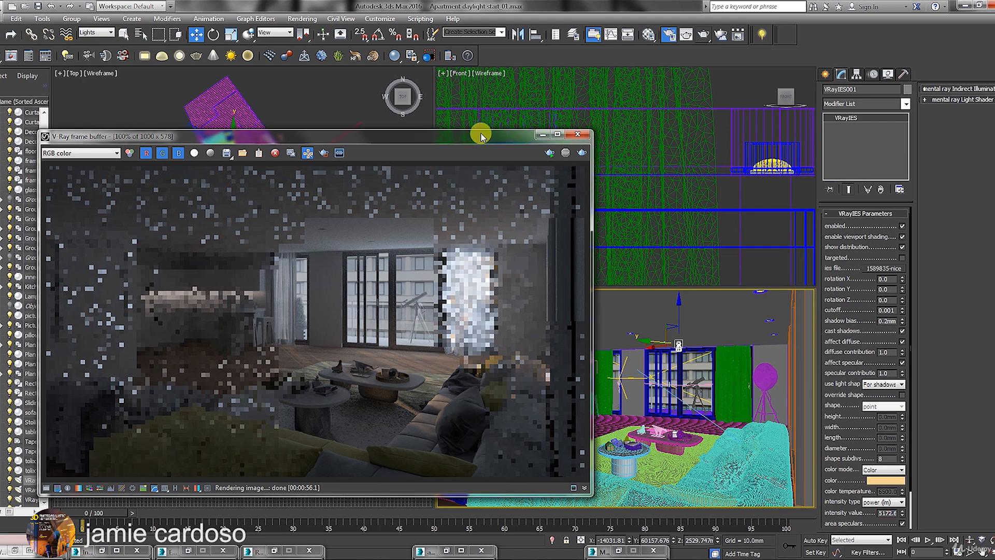
# Align the IES light in the Top view with the ceiling downlight at the rug's balcony-side corner
pyautogui.moveTo(465, 146); pyautogui.dragTo(436, 313)
pyautogui.scroll(5, 295, 214)
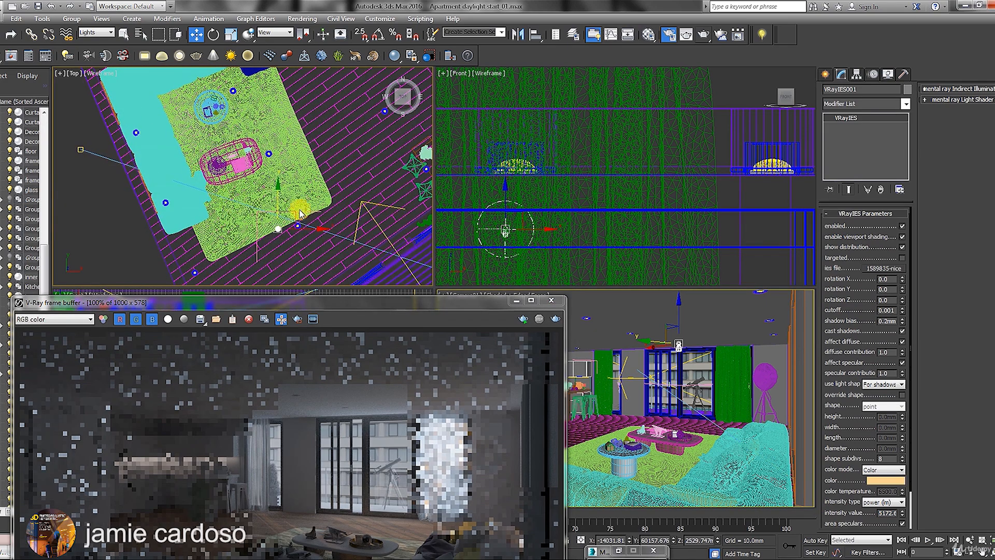
pyautogui.moveTo(295, 214); pyautogui.dragTo(315, 211)
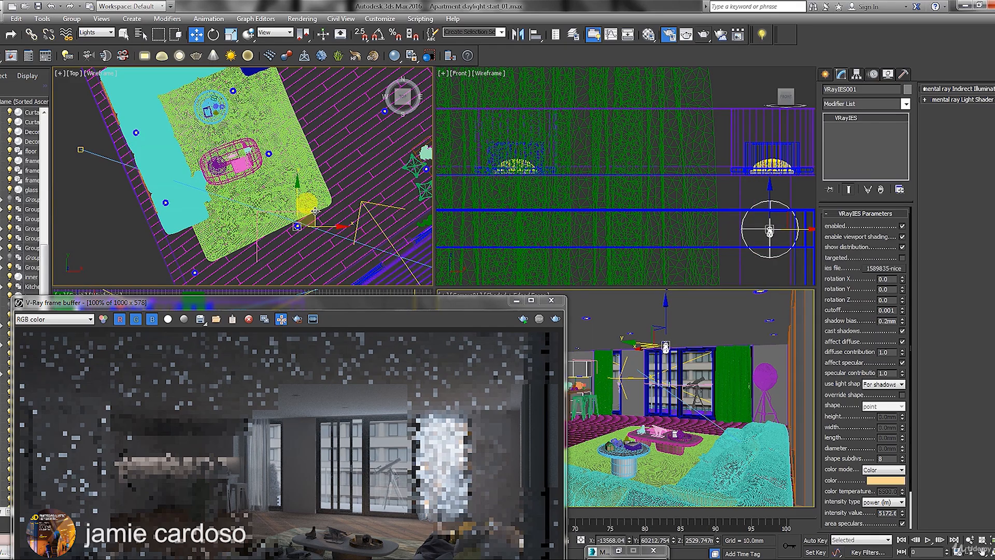
pyautogui.hotkey('alt', 'w')
# Clone the IES light to the downlight off the rug's other balcony-side corner and the two above the sofa's long side
pyautogui.moveTo(589, 225); pyautogui.dragTo(645, 118, button='middle')
pyautogui.scroll(-4, 683, 158)
pyautogui.moveTo(630, 256); pyautogui.dragTo(690, 187, button='middle')
pyautogui.keyDown('shift'); pyautogui.moveTo(694, 184); pyautogui.dragTo(591, 232); pyautogui.keyUp('shift')
pyautogui.click(508, 332)
pyautogui.moveTo(582, 231); pyautogui.dragTo(656, 322, button='middle')
pyautogui.click(509, 332)
pyautogui.keyDown('shift'); pyautogui.moveTo(659, 323); pyautogui.dragTo(602, 183); pyautogui.keyUp('shift')
pyautogui.click(508, 332)
pyautogui.moveTo(602, 184); pyautogui.dragTo(634, 315, button='middle')
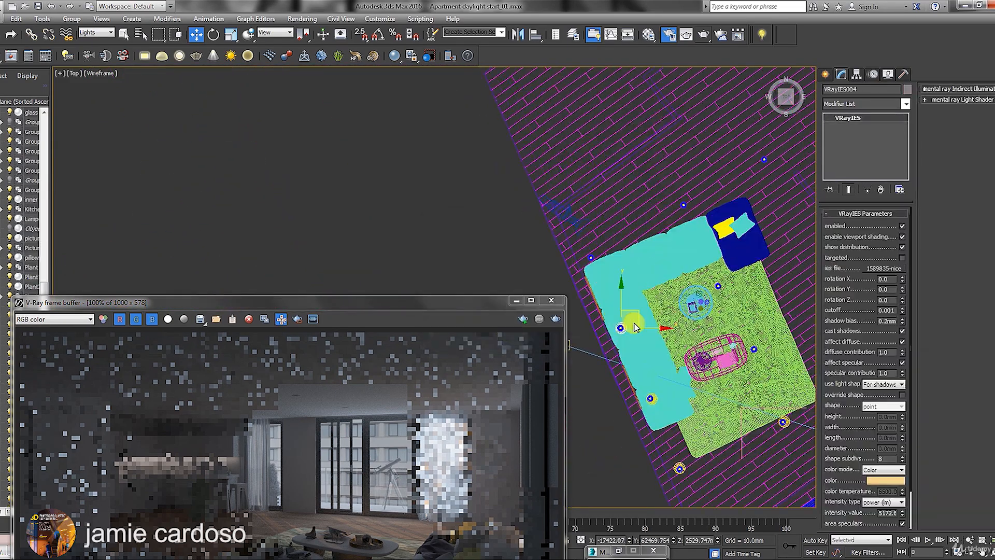
# Clone the IES light to the downlights around the sofa's corner, beside the dark blue seat and along the rug
pyautogui.keyDown('shift'); pyautogui.moveTo(635, 315); pyautogui.dragTo(605, 245); pyautogui.keyUp('shift')
pyautogui.click(509, 332)
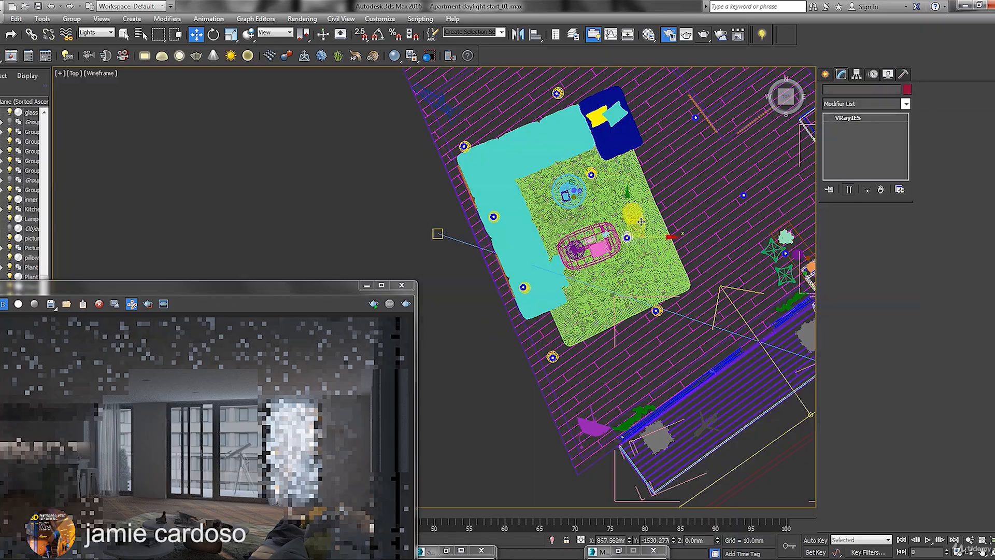
pyautogui.click(753, 171)
pyautogui.keyDown('shift'); pyautogui.moveTo(758, 176); pyautogui.dragTo(759, 178); pyautogui.keyUp('shift')
pyautogui.click(508, 331)
# Clone the IES light to the remaining downlights over the open floor between the rug and the kitchen
pyautogui.moveTo(729, 203); pyautogui.dragTo(691, 320, button='middle')
pyautogui.click(658, 235)
pyautogui.click(508, 332)
pyautogui.moveTo(675, 221)
pyautogui.keyDown('shift'); pyautogui.mouseDown()
pyautogui.moveTo(638, 162)
pyautogui.moveTo(608, 150)
pyautogui.mouseUp(); pyautogui.keyUp('shift')
pyautogui.moveTo(737, 307); pyautogui.dragTo(623, 248, button='middle')
pyautogui.click(593, 254)
pyautogui.keyDown('shift'); pyautogui.moveTo(608, 241); pyautogui.dragTo(650, 298); pyautogui.keyUp('shift')
pyautogui.click(509, 332)
pyautogui.moveTo(635, 317); pyautogui.dragTo(635, 269, button='middle')
pyautogui.hotkey('alt', 'w')
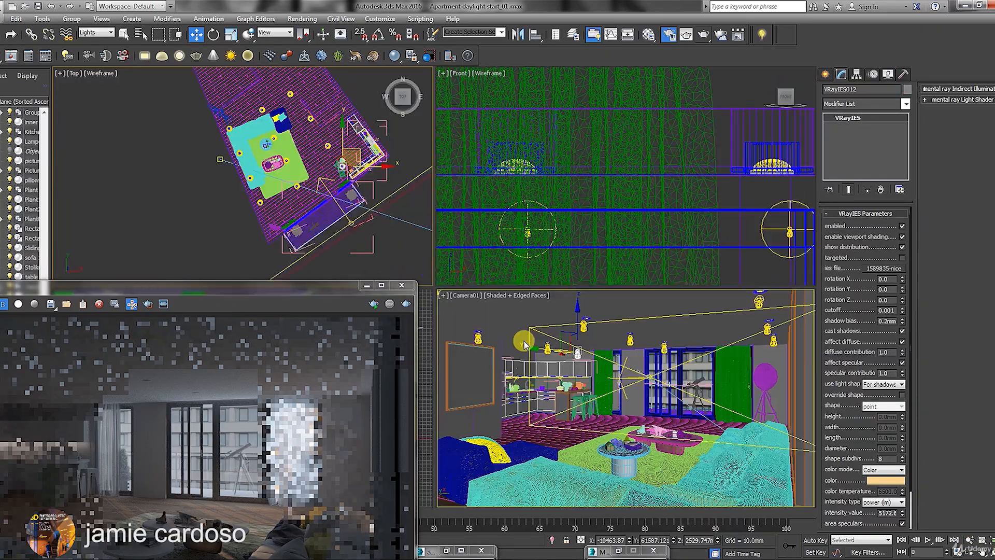
# Render the Camera01 view with all the IES lights and arrange the render windows so the frame is visible
pyautogui.rightClick(526, 340)
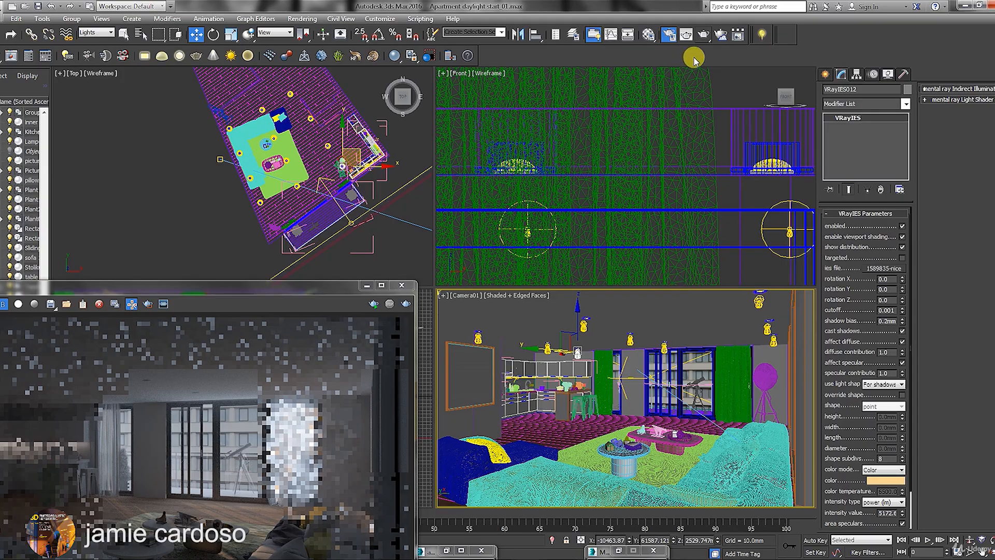
pyautogui.click(704, 36)
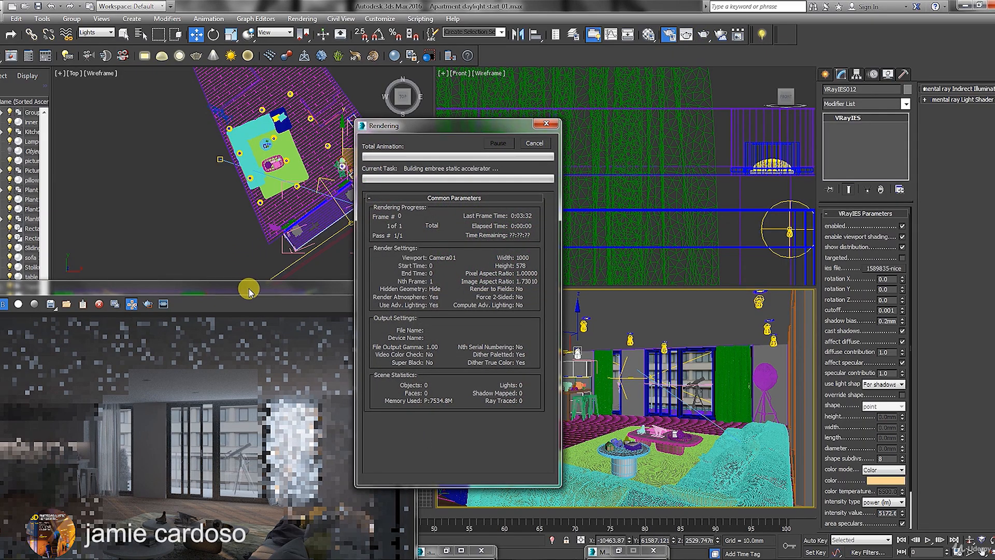
pyautogui.moveTo(249, 292); pyautogui.dragTo(383, 186)
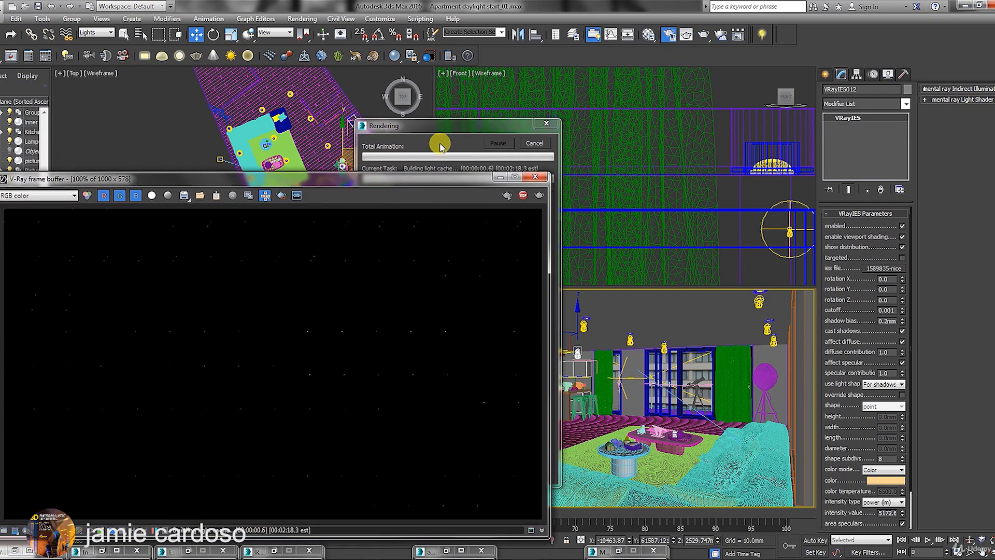
pyautogui.moveTo(439, 135); pyautogui.dragTo(682, 77)
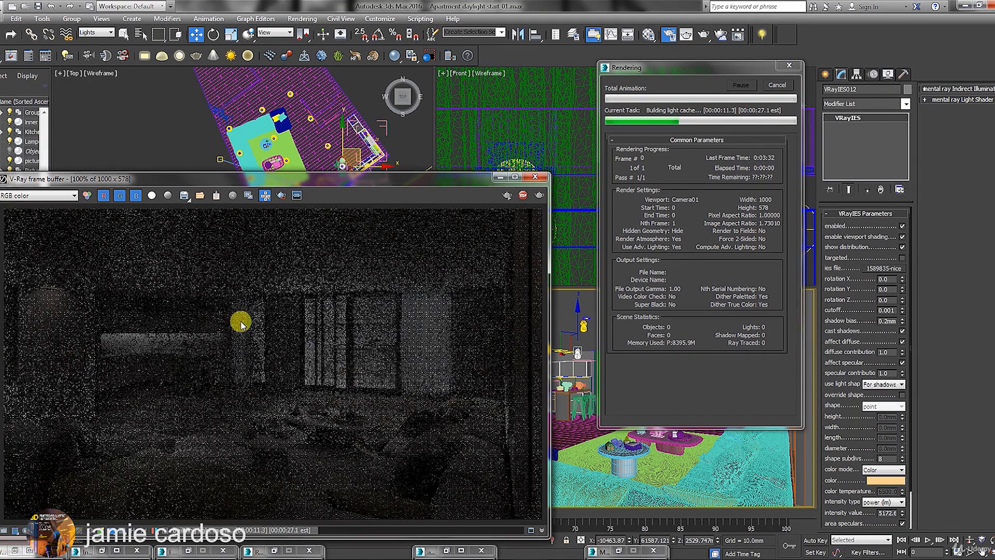
pyautogui.moveTo(290, 179); pyautogui.dragTo(384, 223)
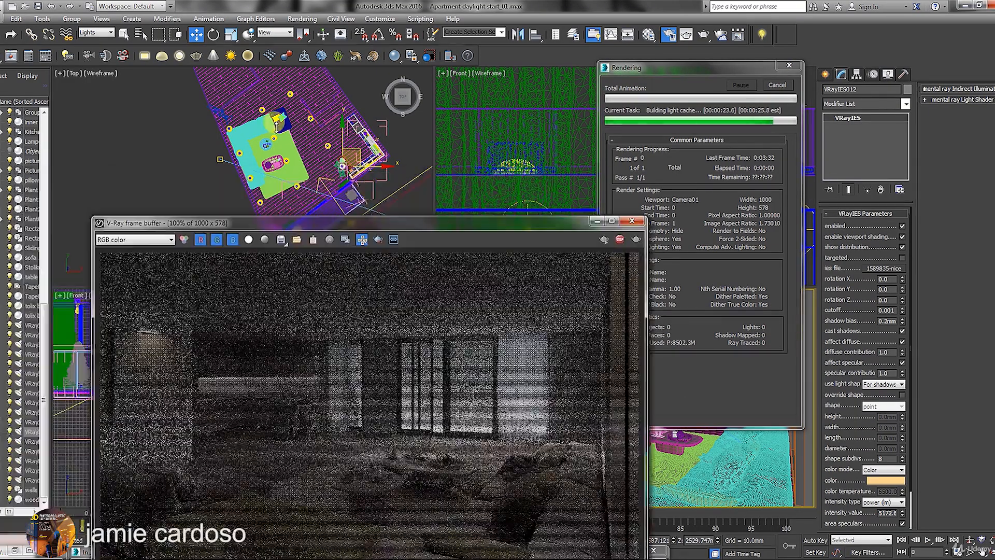
# Examine the finished render for the effect of the IES lights on the walls, curtains and furniture
pyautogui.scroll(-2, 262, 378)
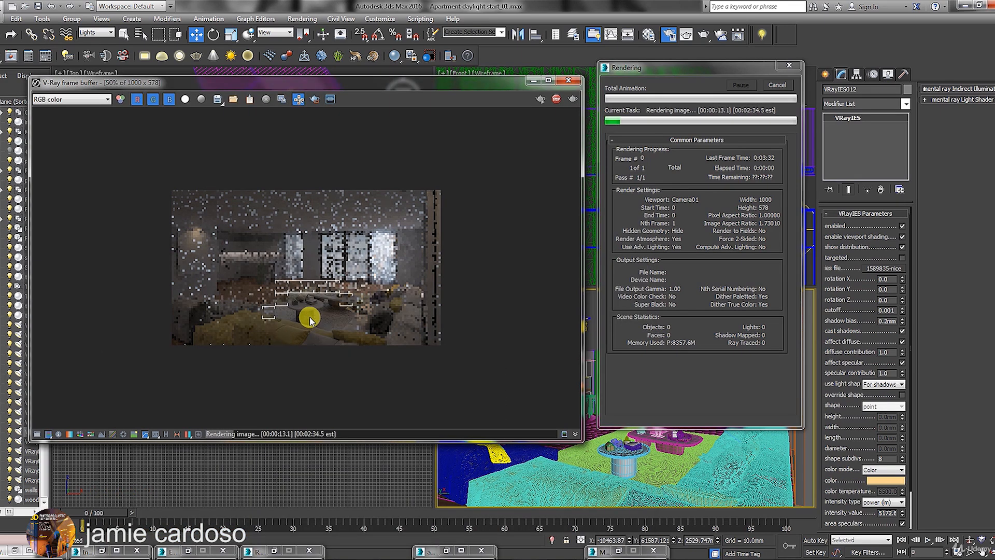
pyautogui.scroll(3, 310, 320)
pyautogui.scroll(-2, 325, 286)
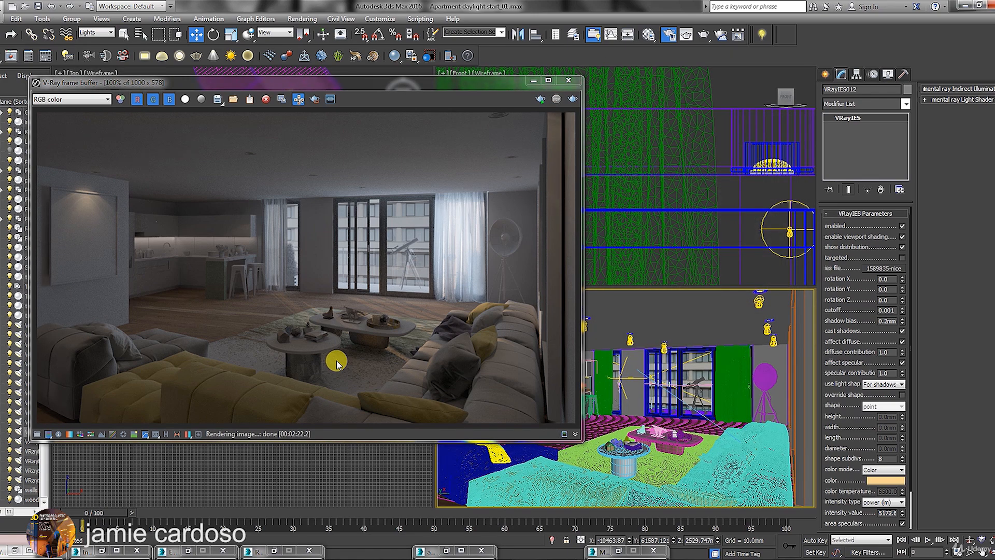
pyautogui.moveTo(307, 83); pyautogui.dragTo(300, 41)
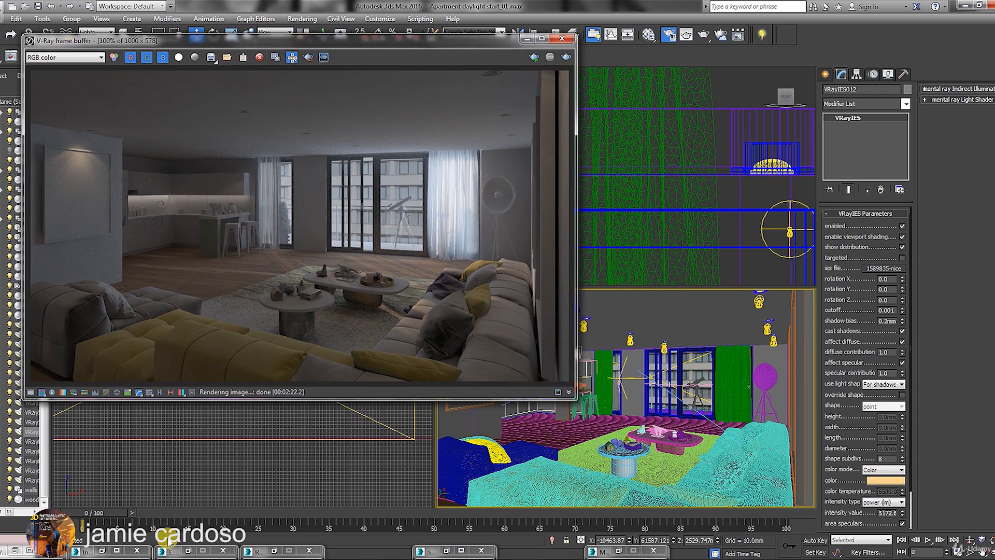